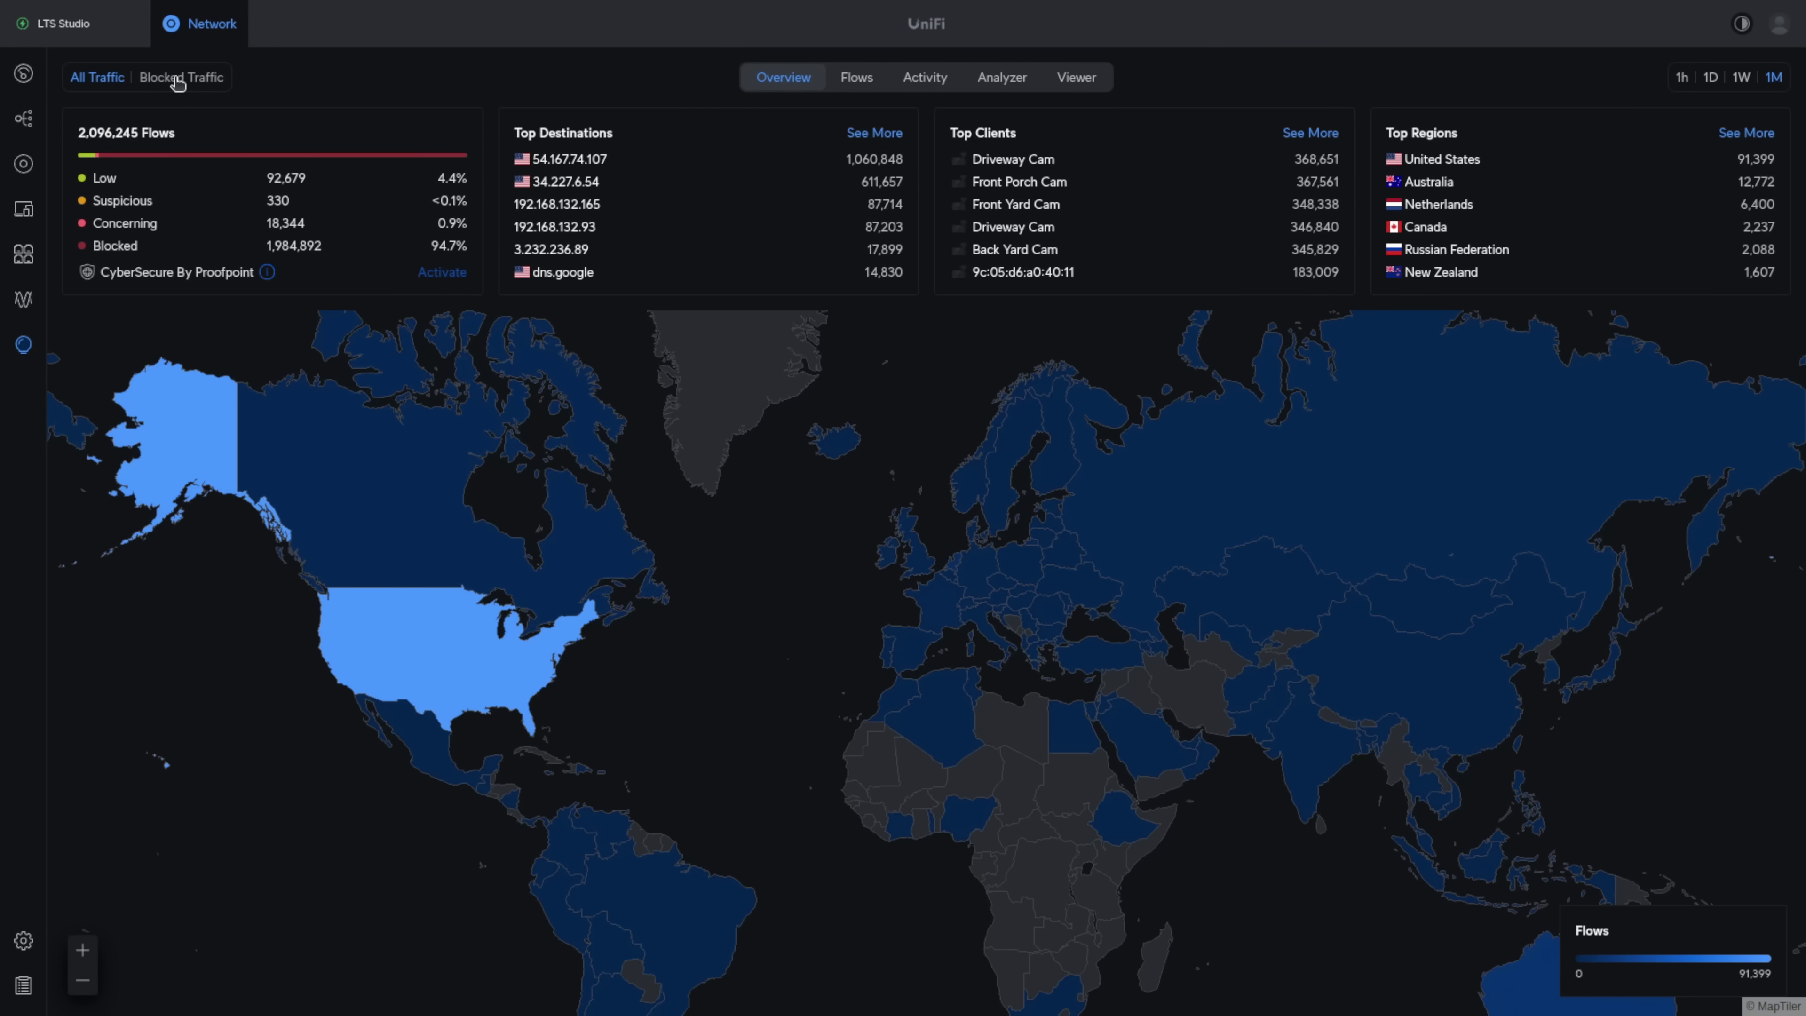
Show only blocked traffic in Flows and expand The 10Gs, Front 24-Port and Front 8-Port POE branches
click(177, 80)
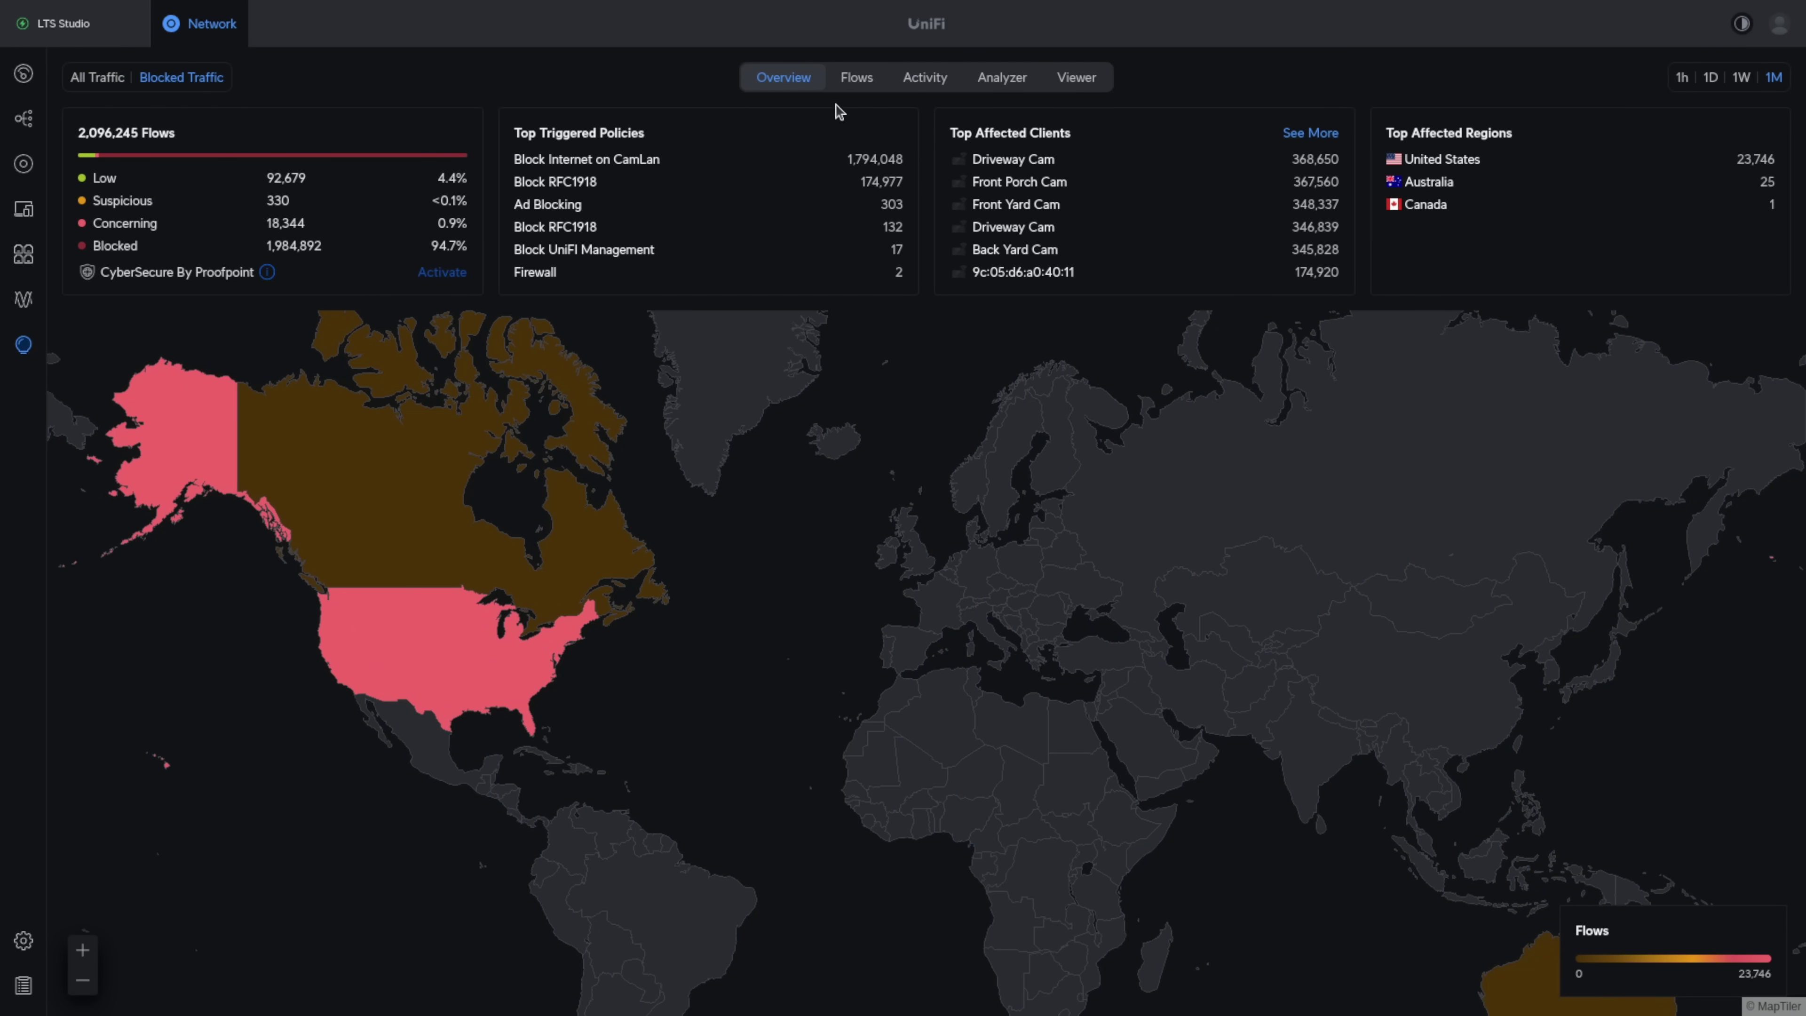
click(857, 79)
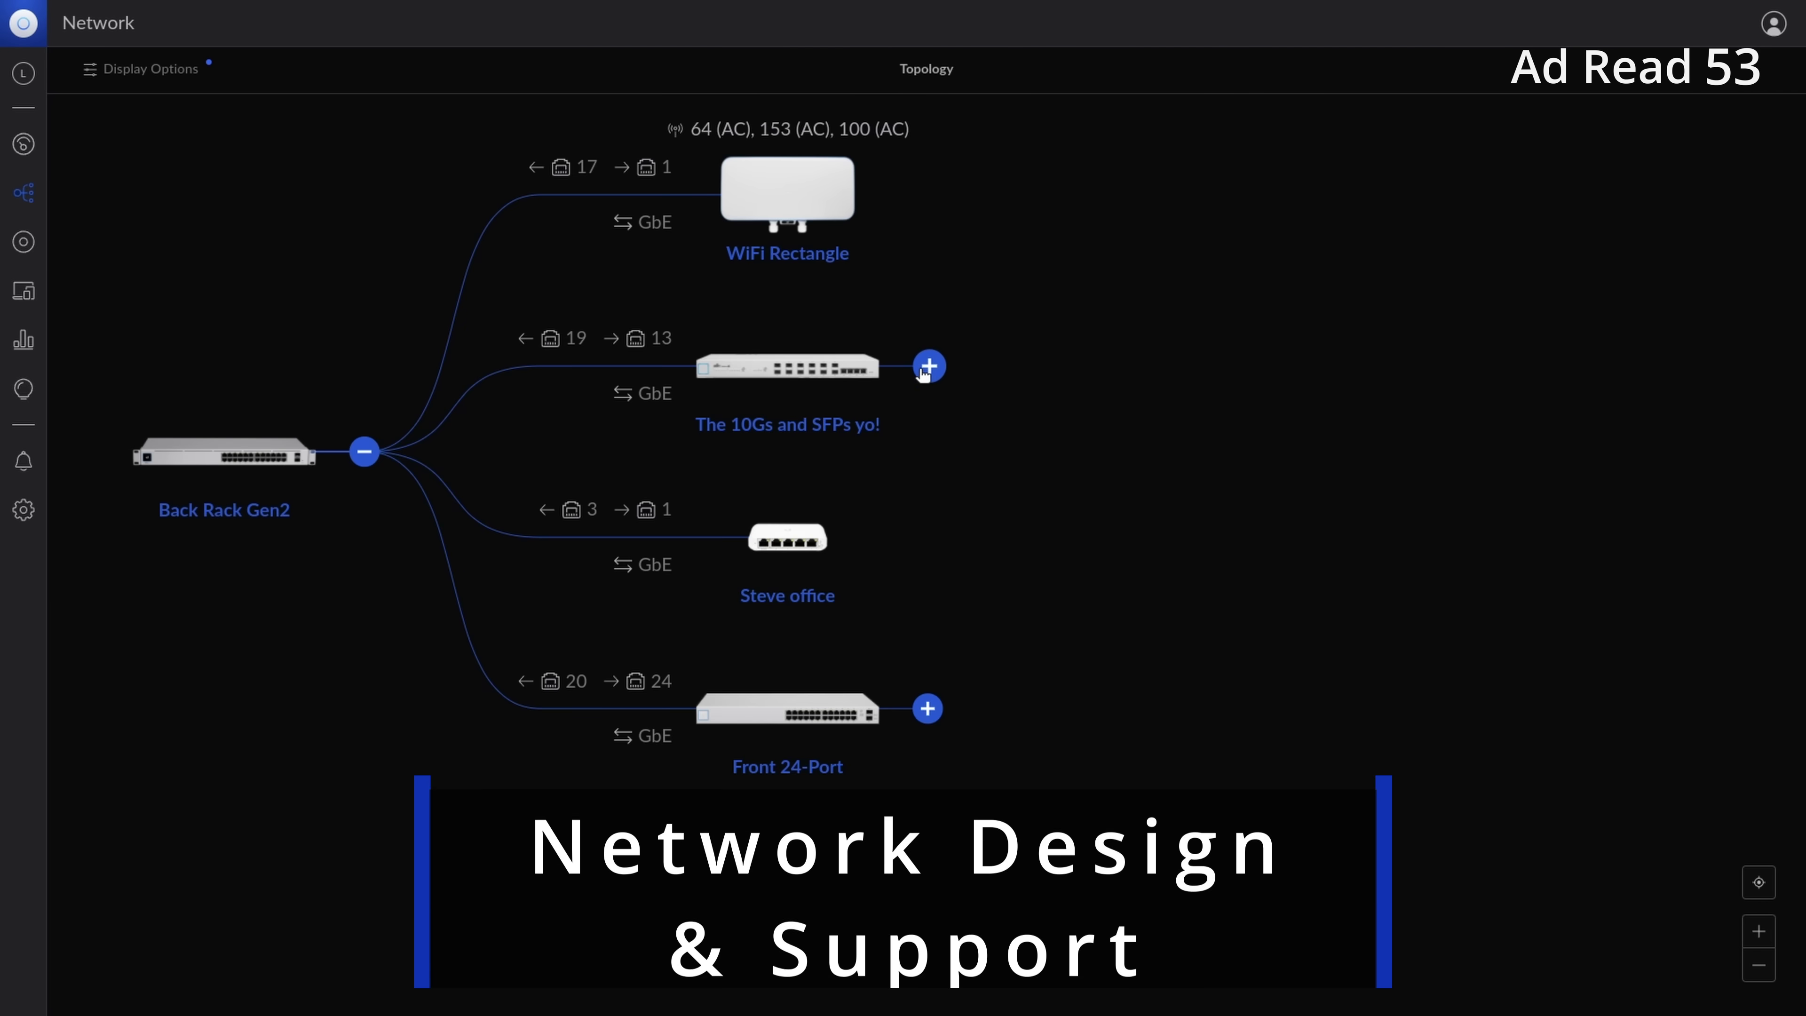
click(926, 364)
click(820, 722)
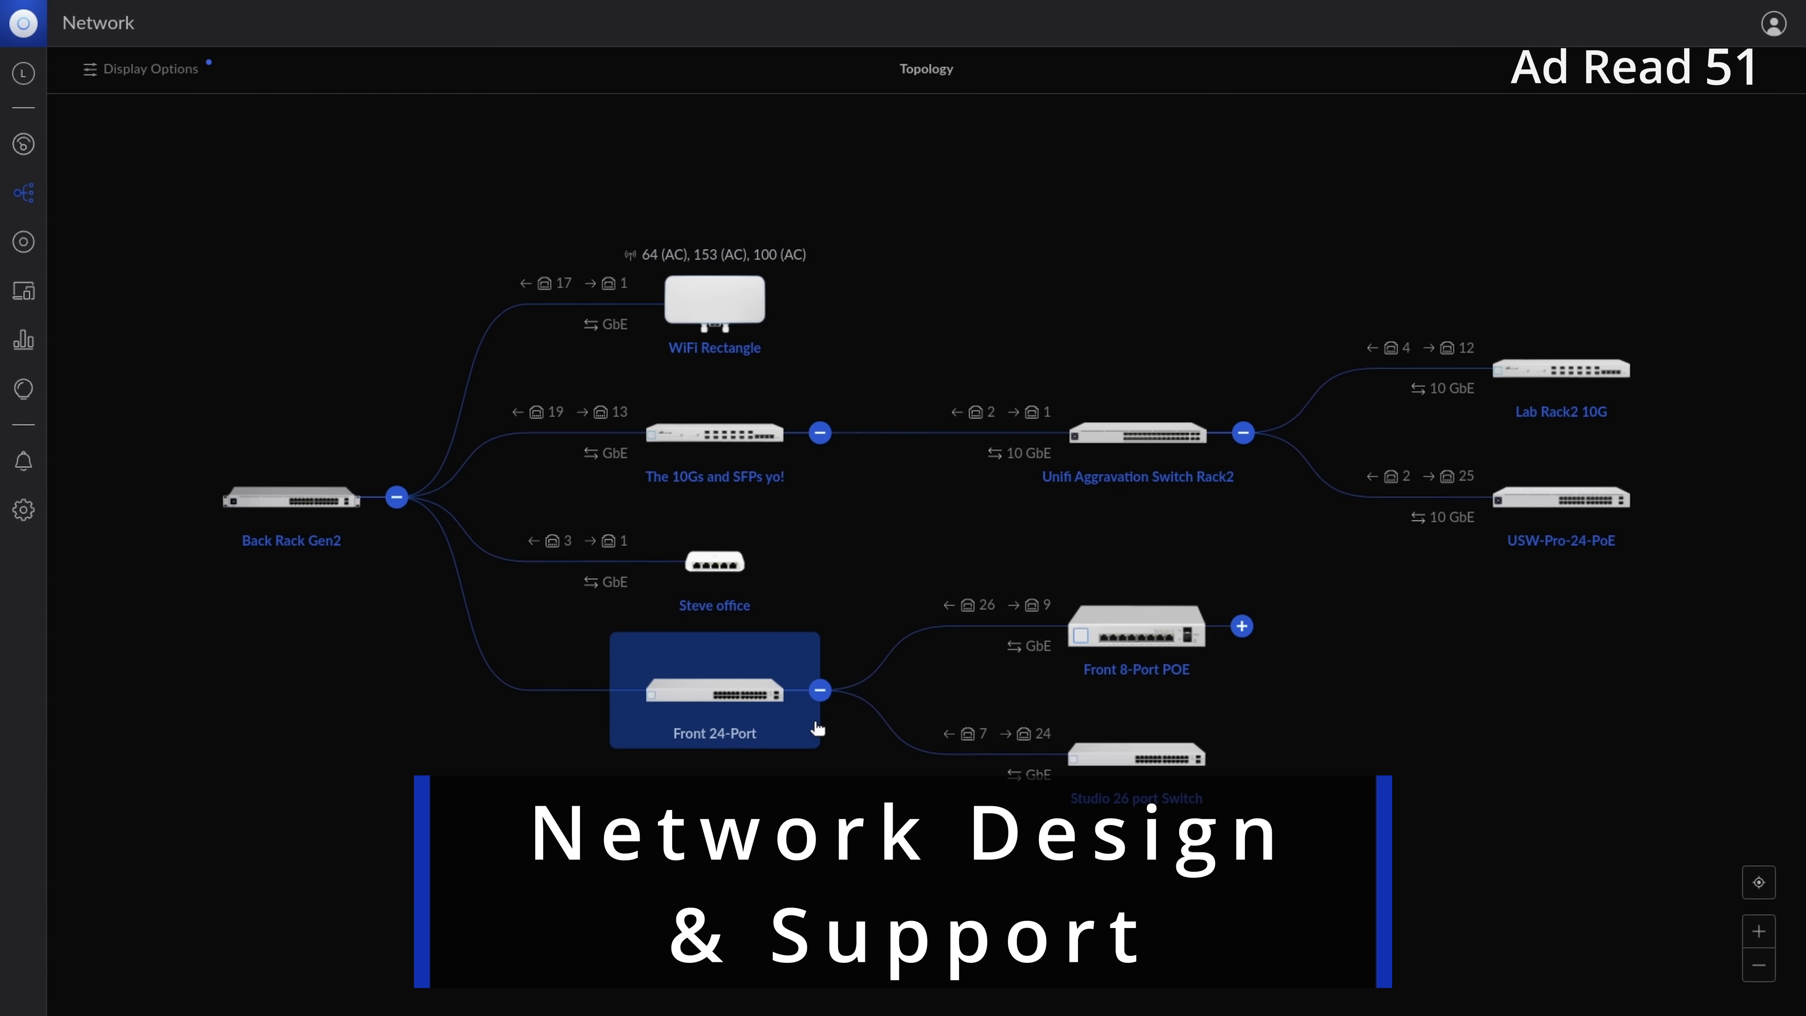
click(1243, 626)
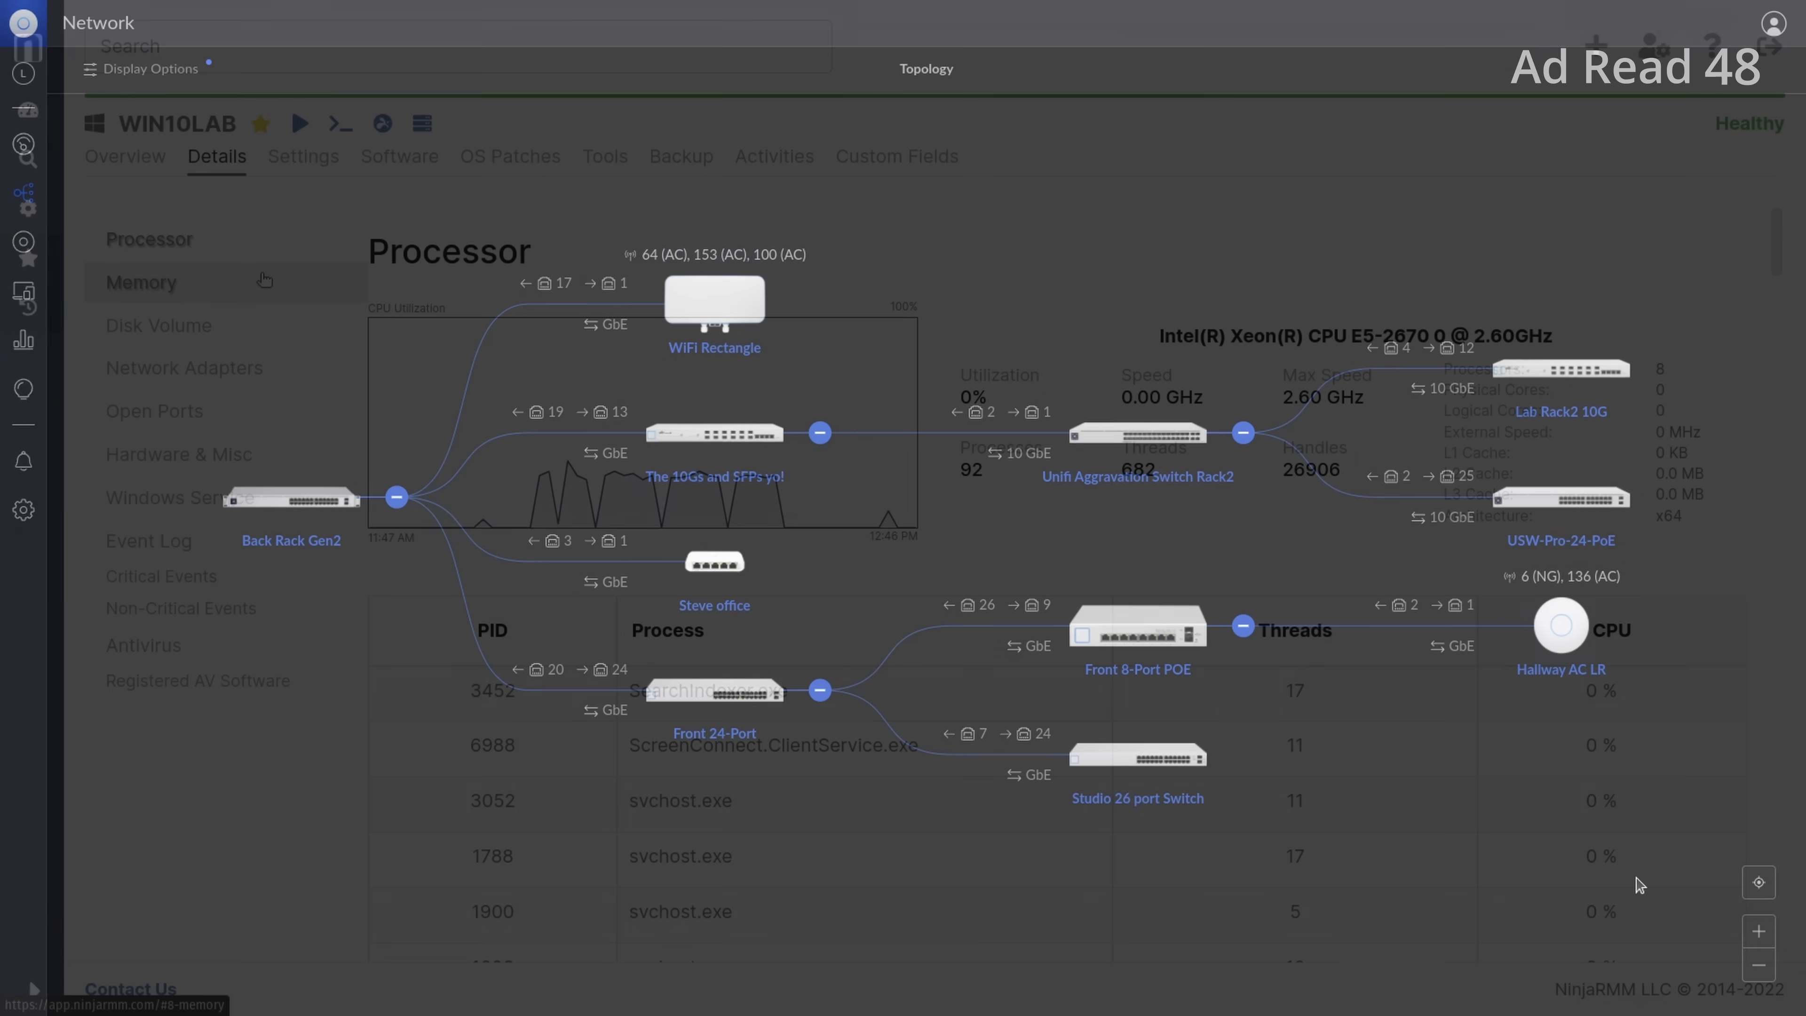
Step through the Memory, Disk Volume, Network Adapters and Open Ports sections of WIN10LAB
click(258, 283)
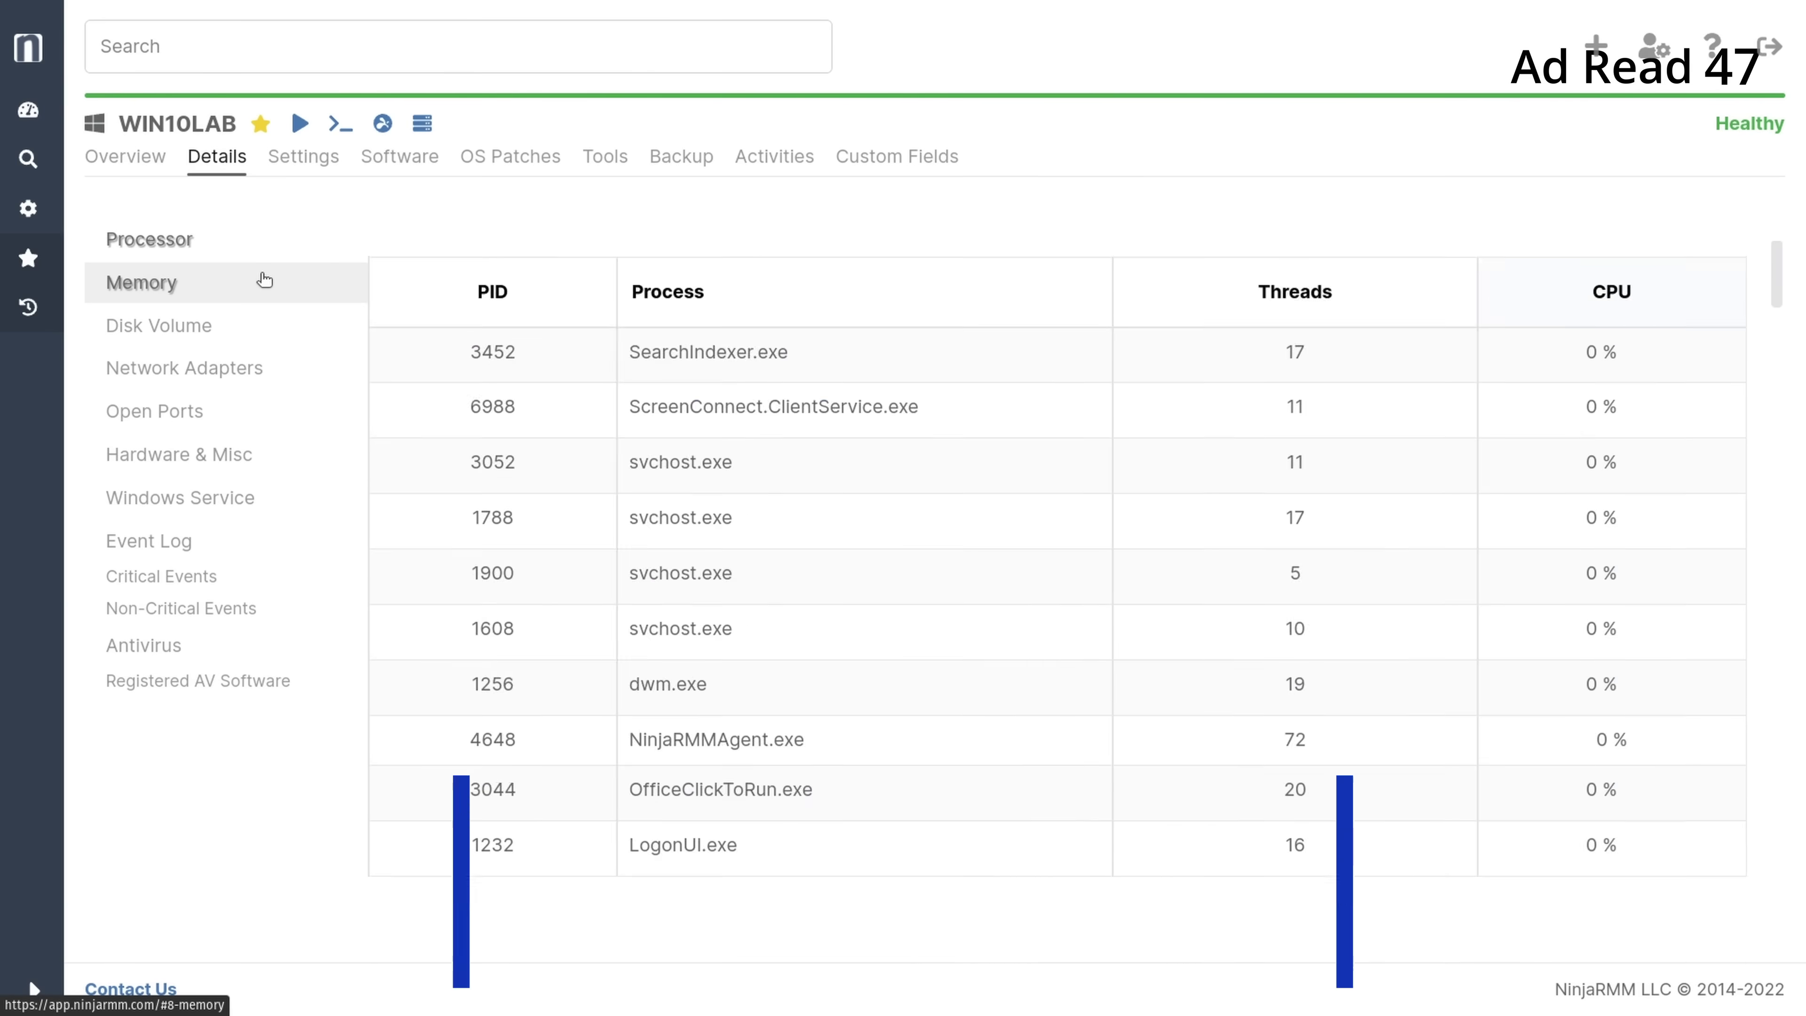
click(243, 327)
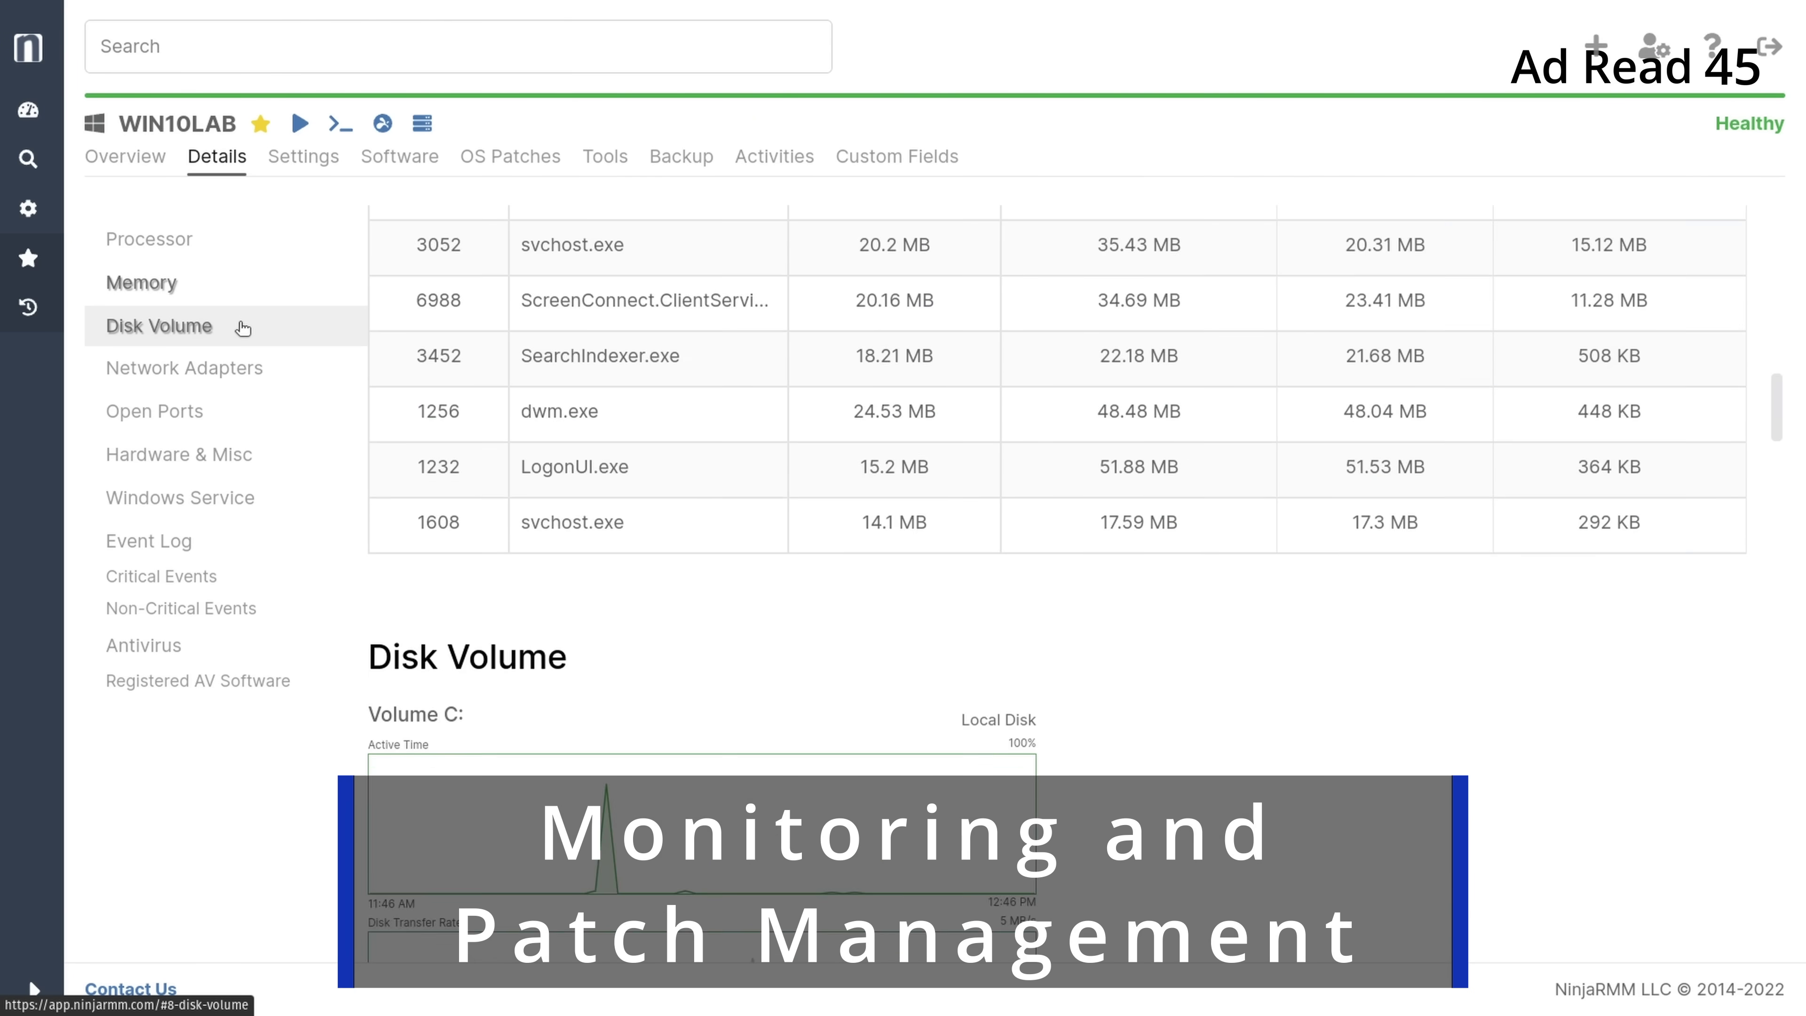
click(240, 365)
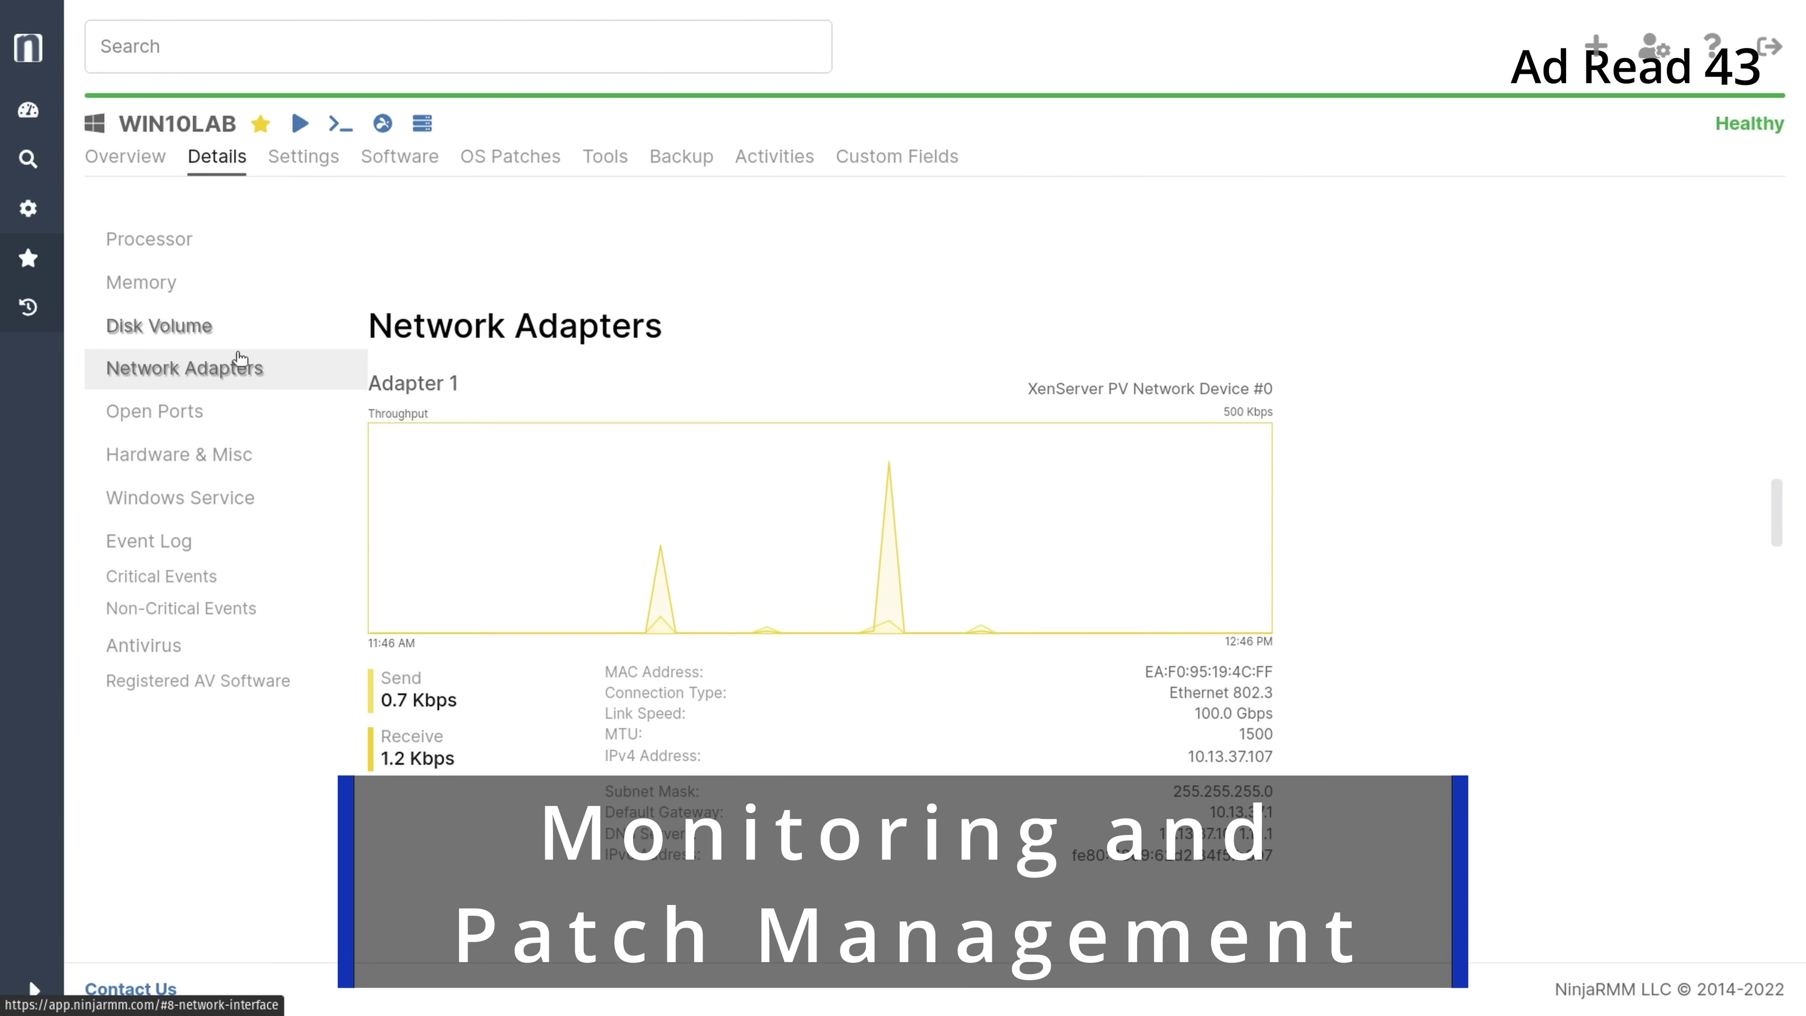
click(242, 415)
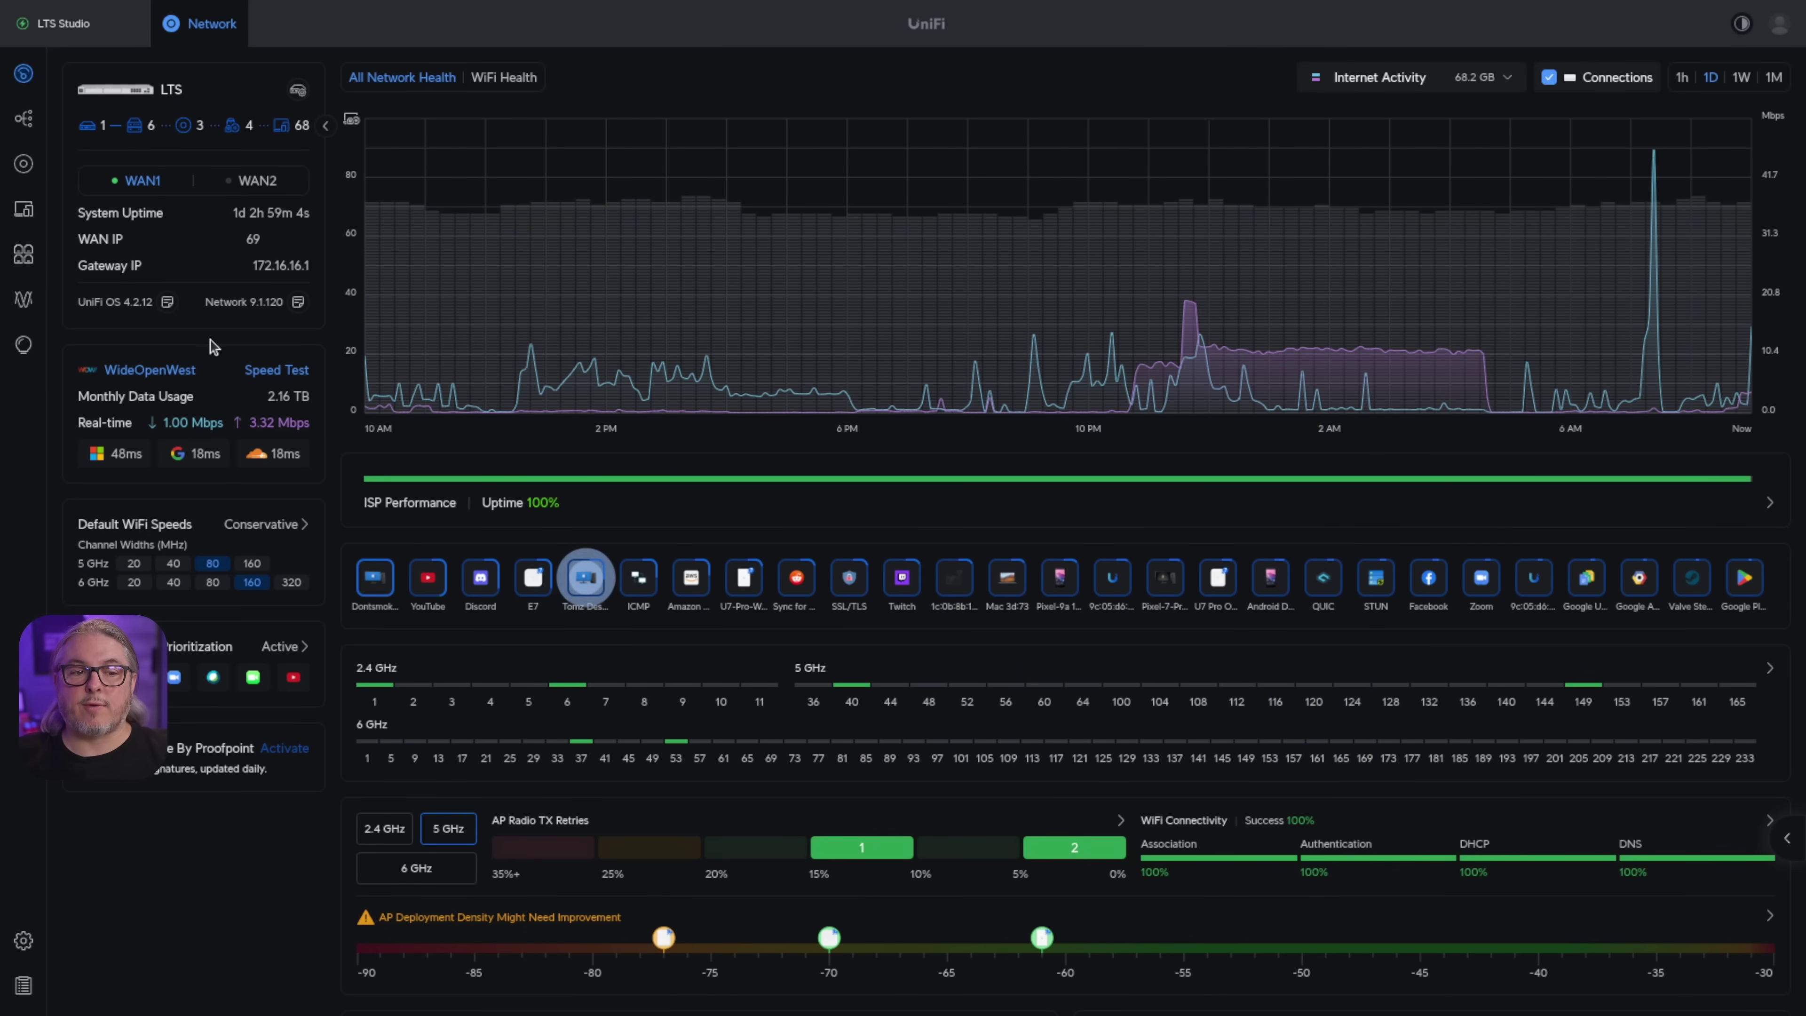
click(24, 345)
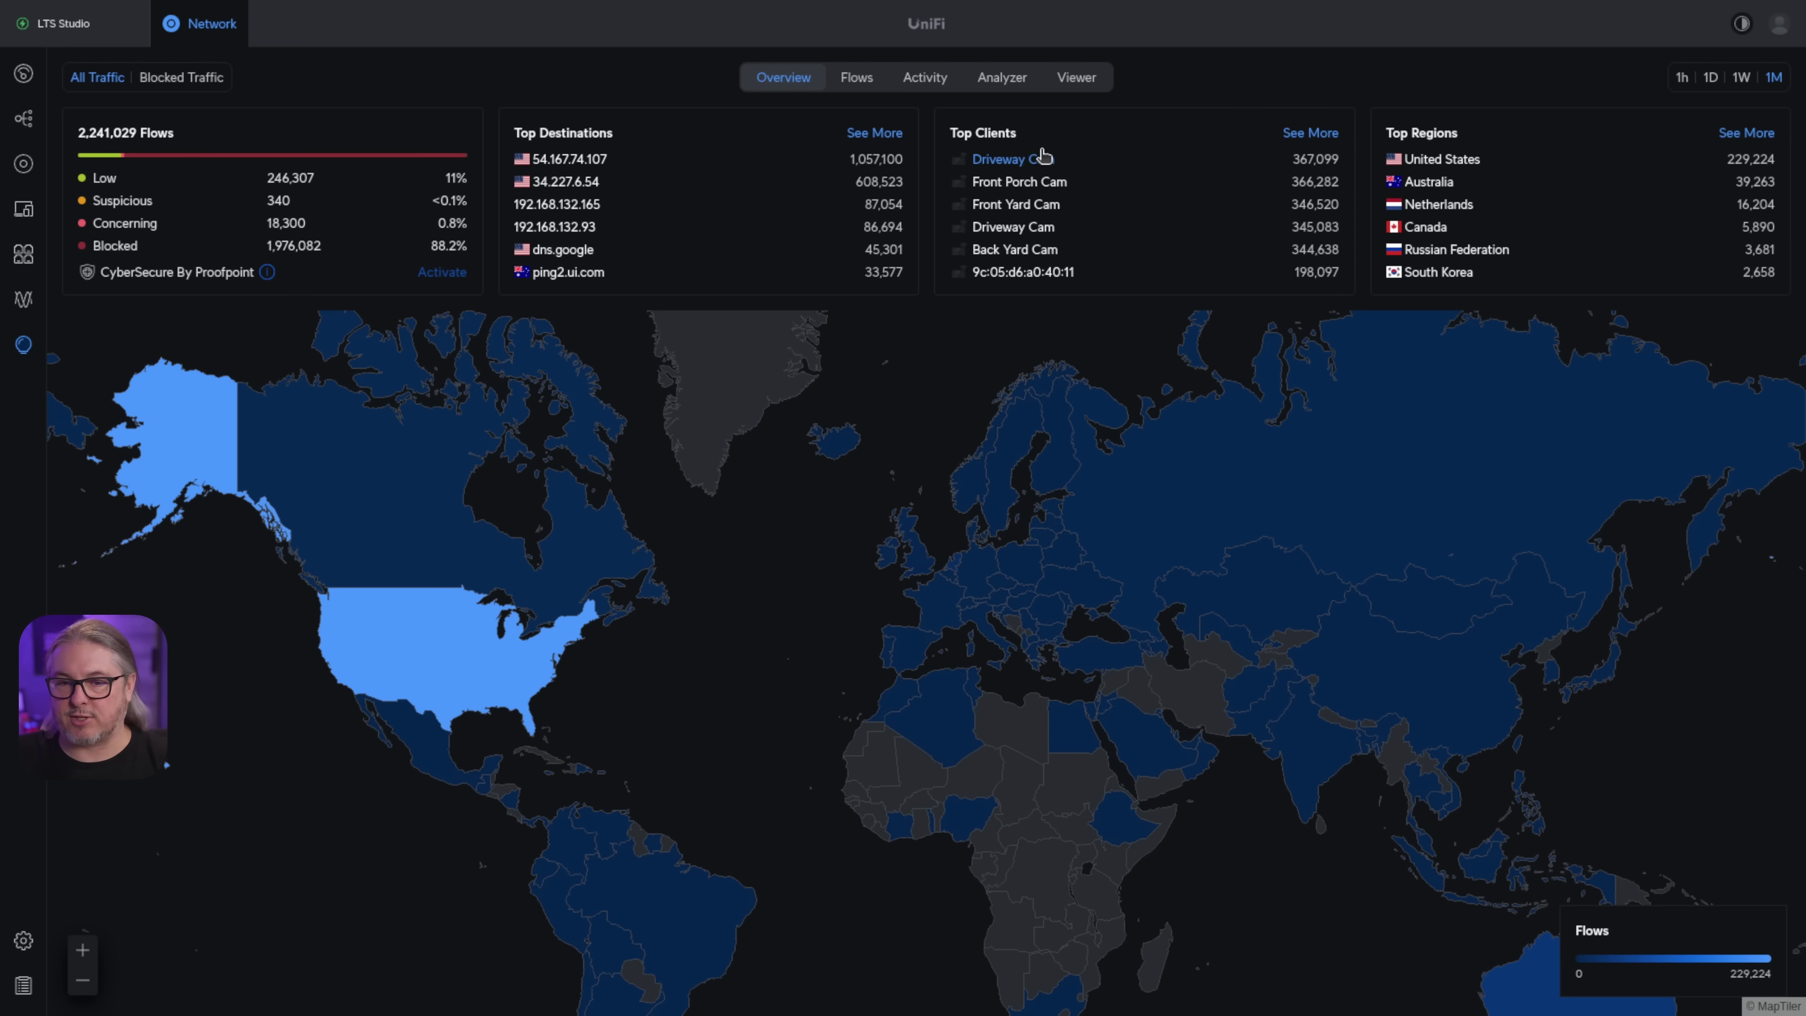
click(1747, 91)
click(1711, 79)
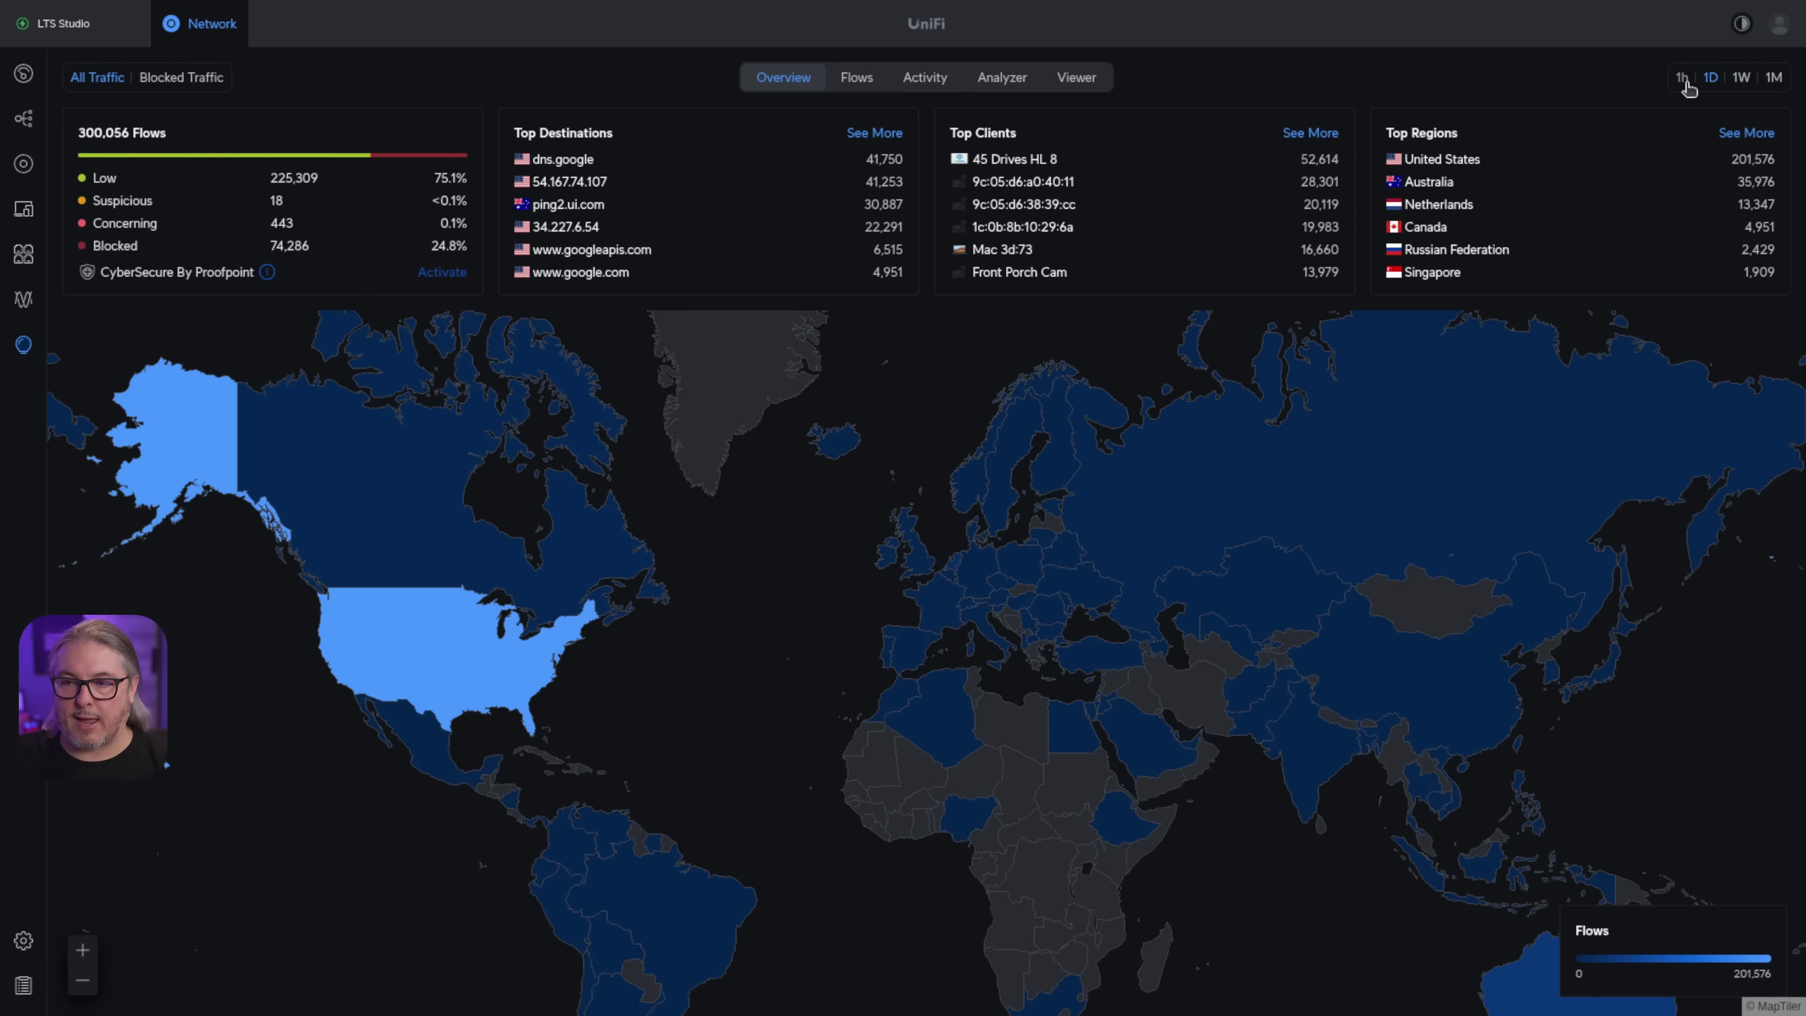
click(1683, 79)
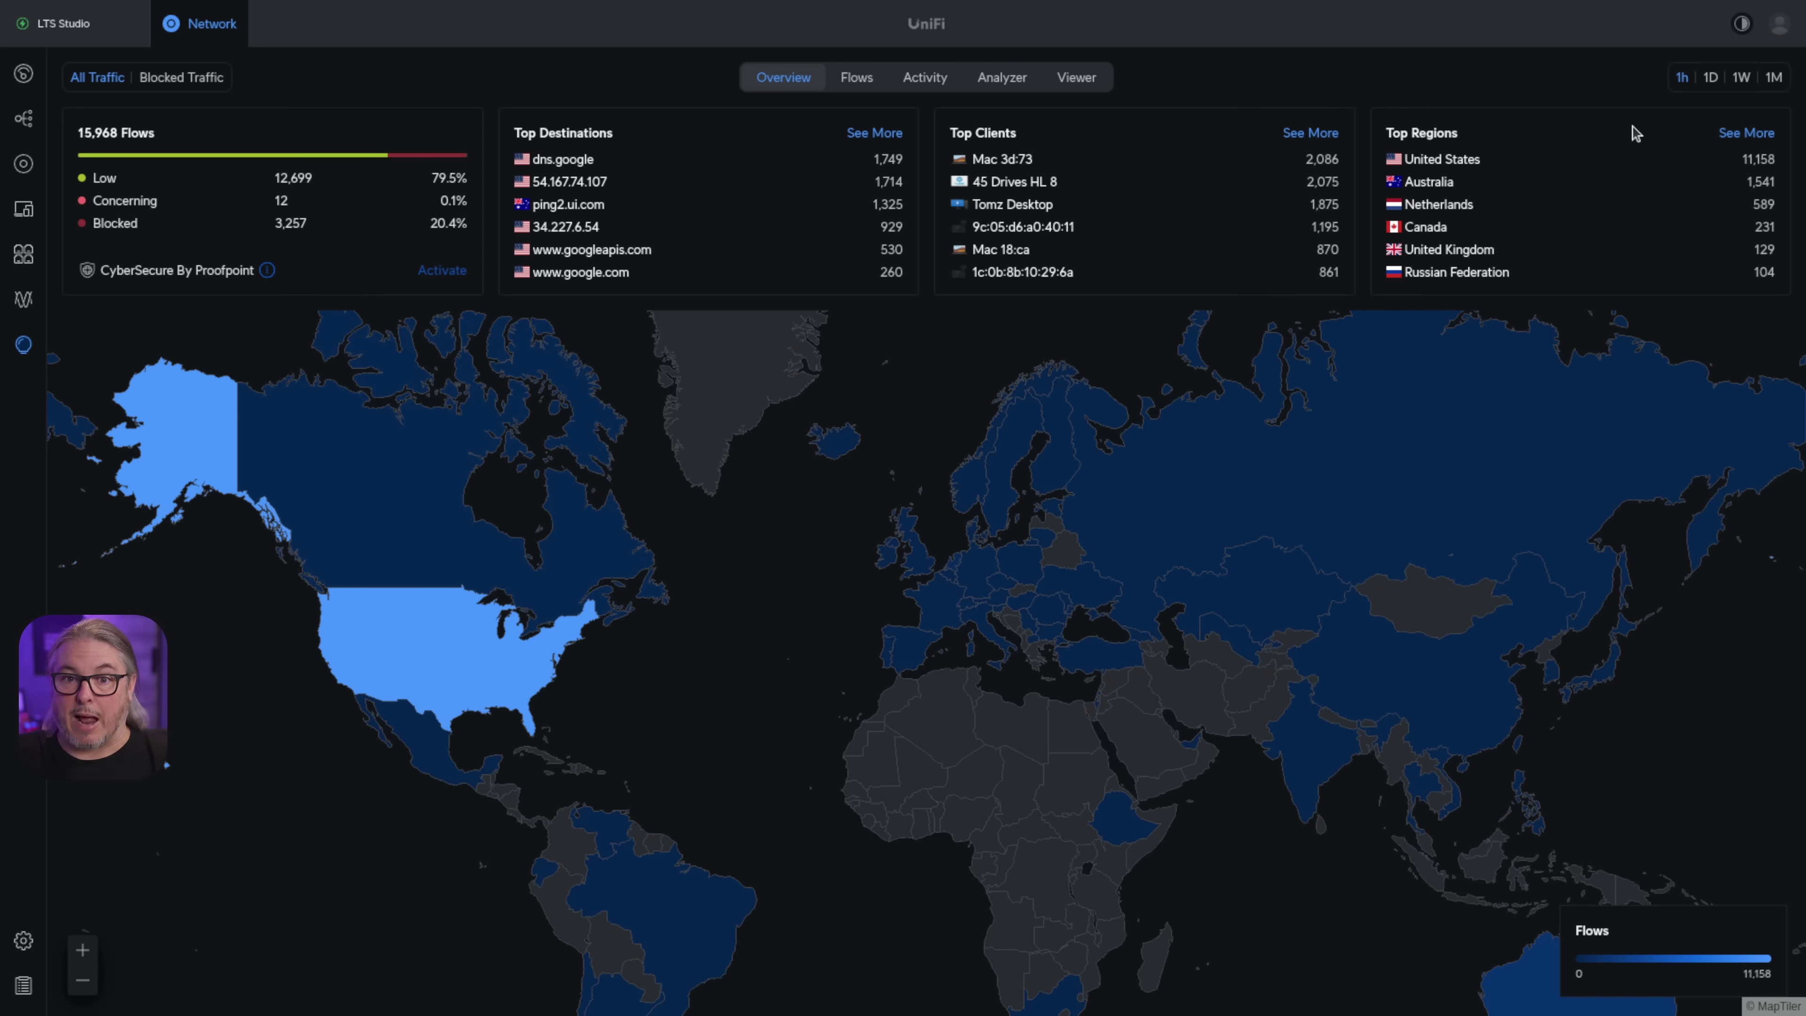
click(1772, 92)
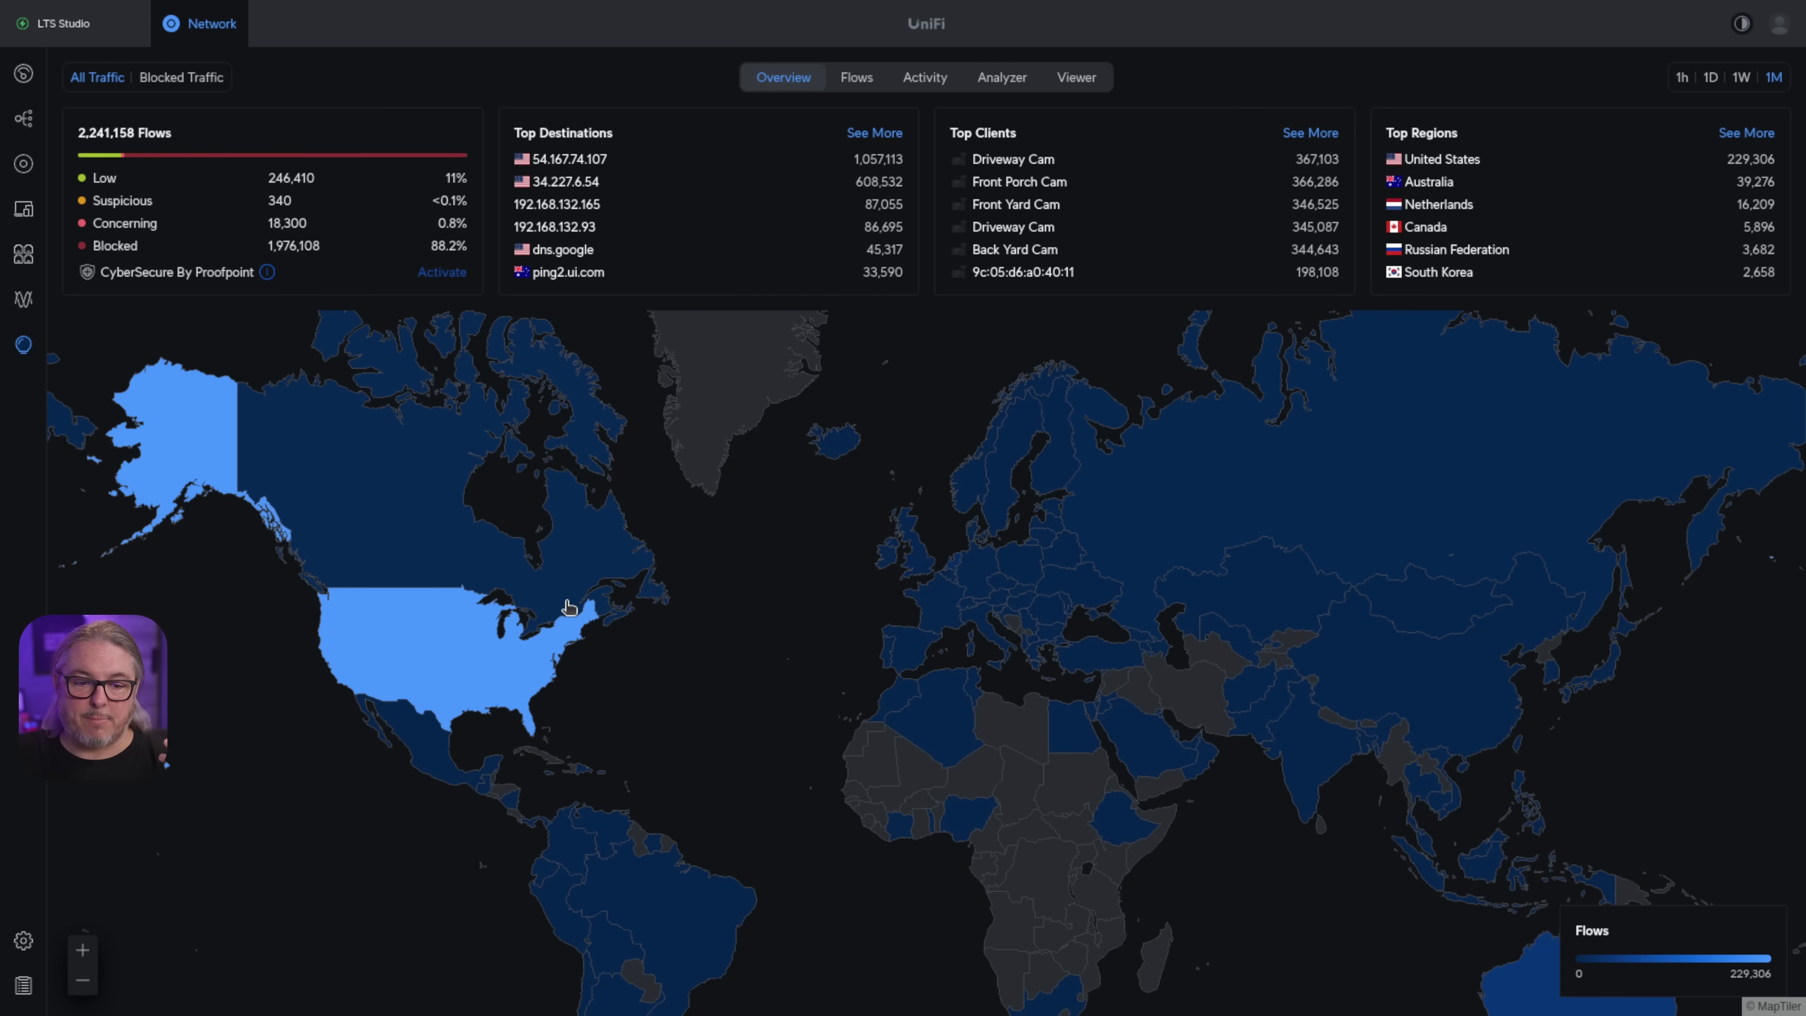
Switch to the past day (1D) and filter all flows to Canadian destinations from the map
mouse_move(454, 659)
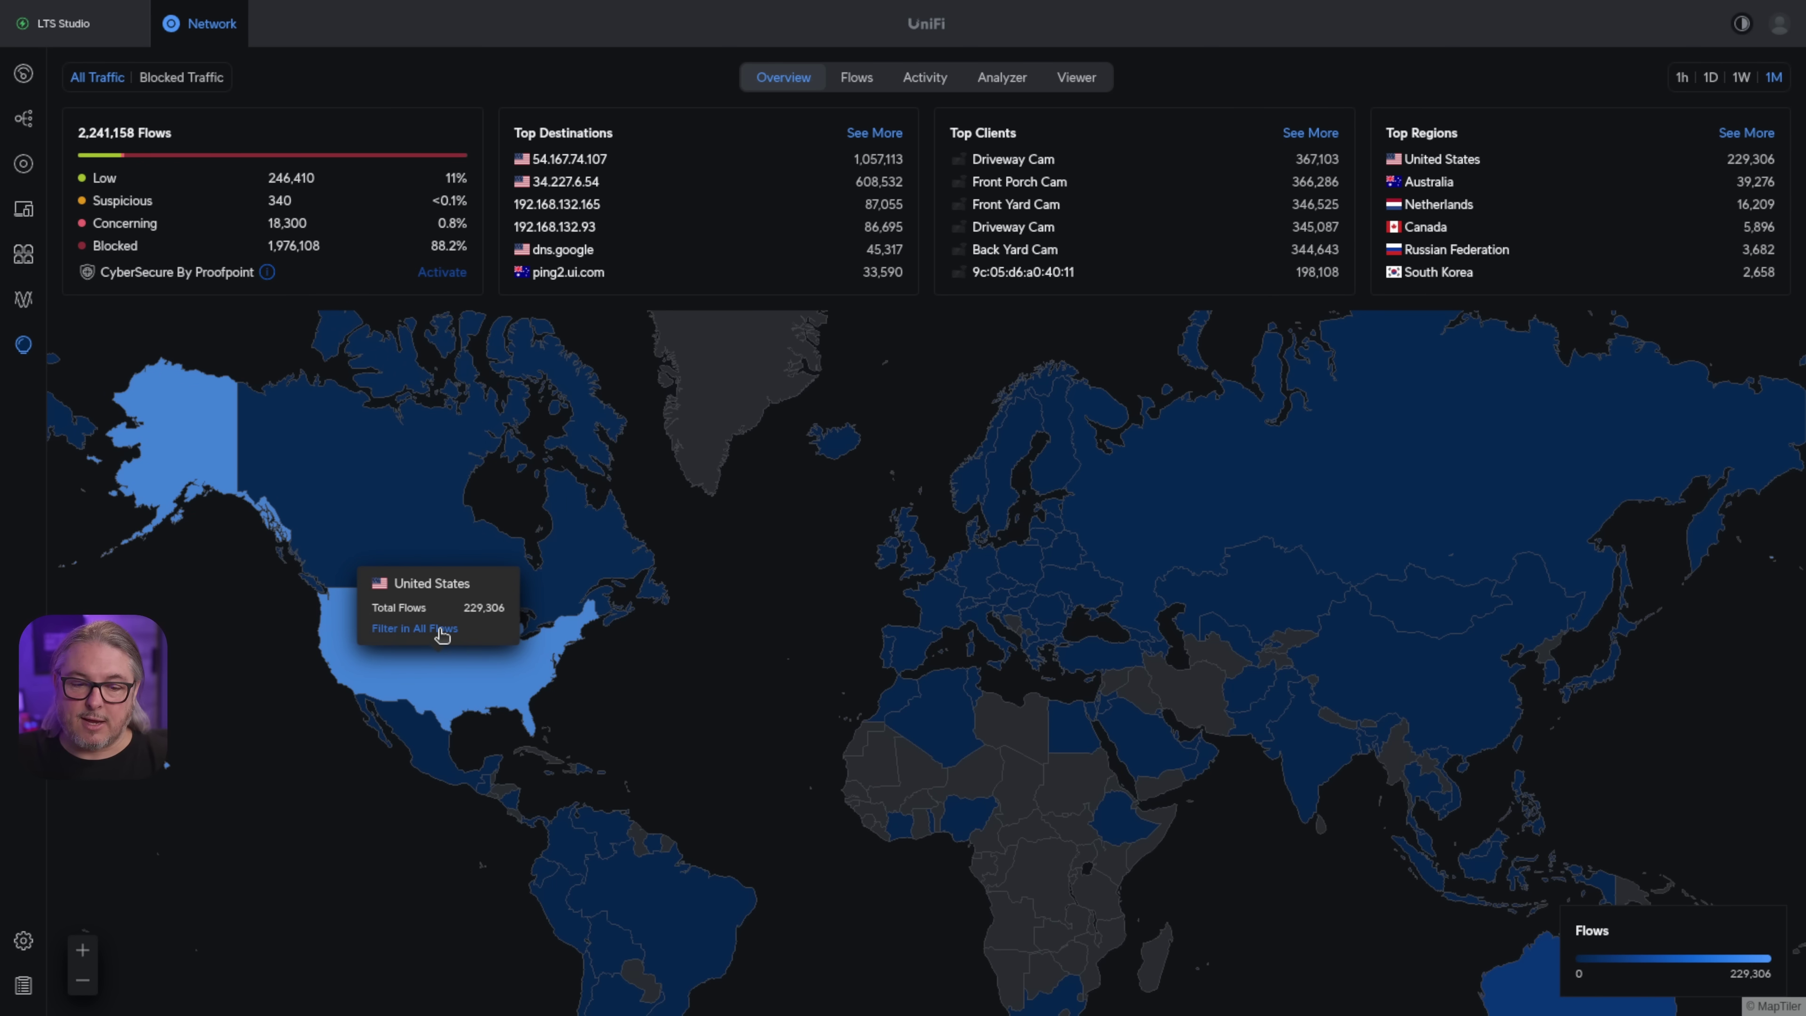
mouse_move(432, 550)
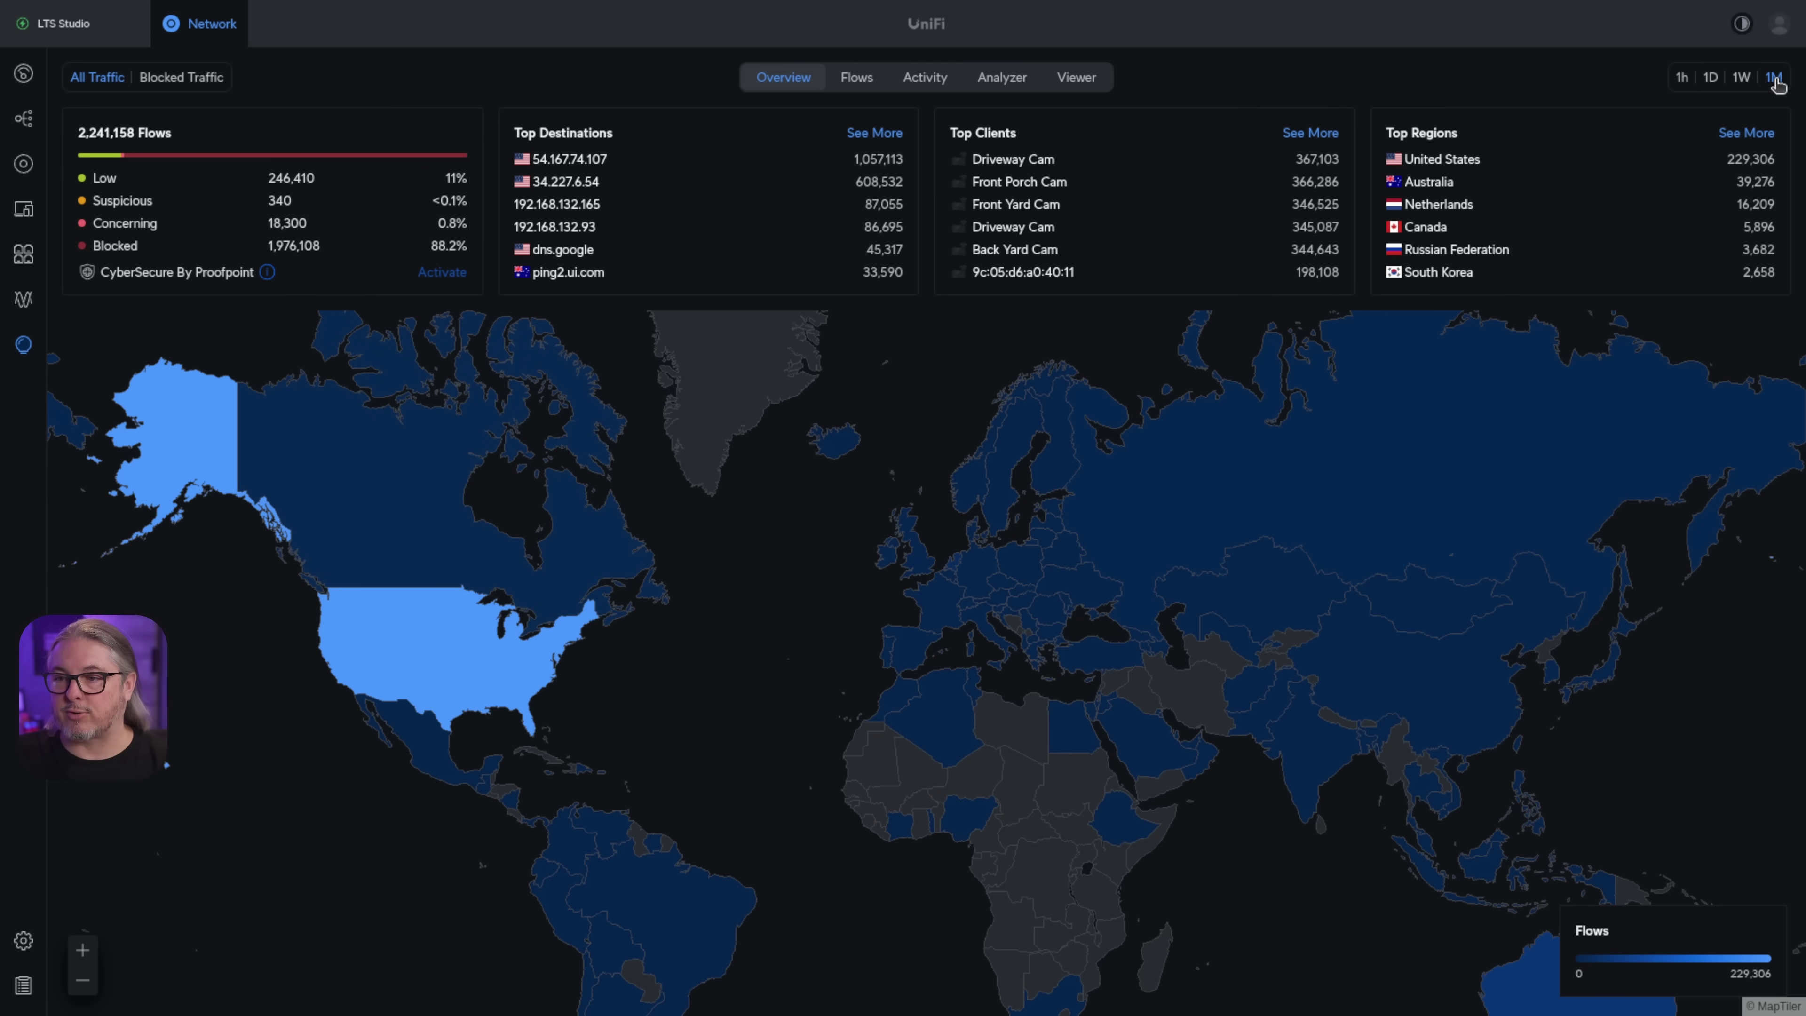
click(1714, 79)
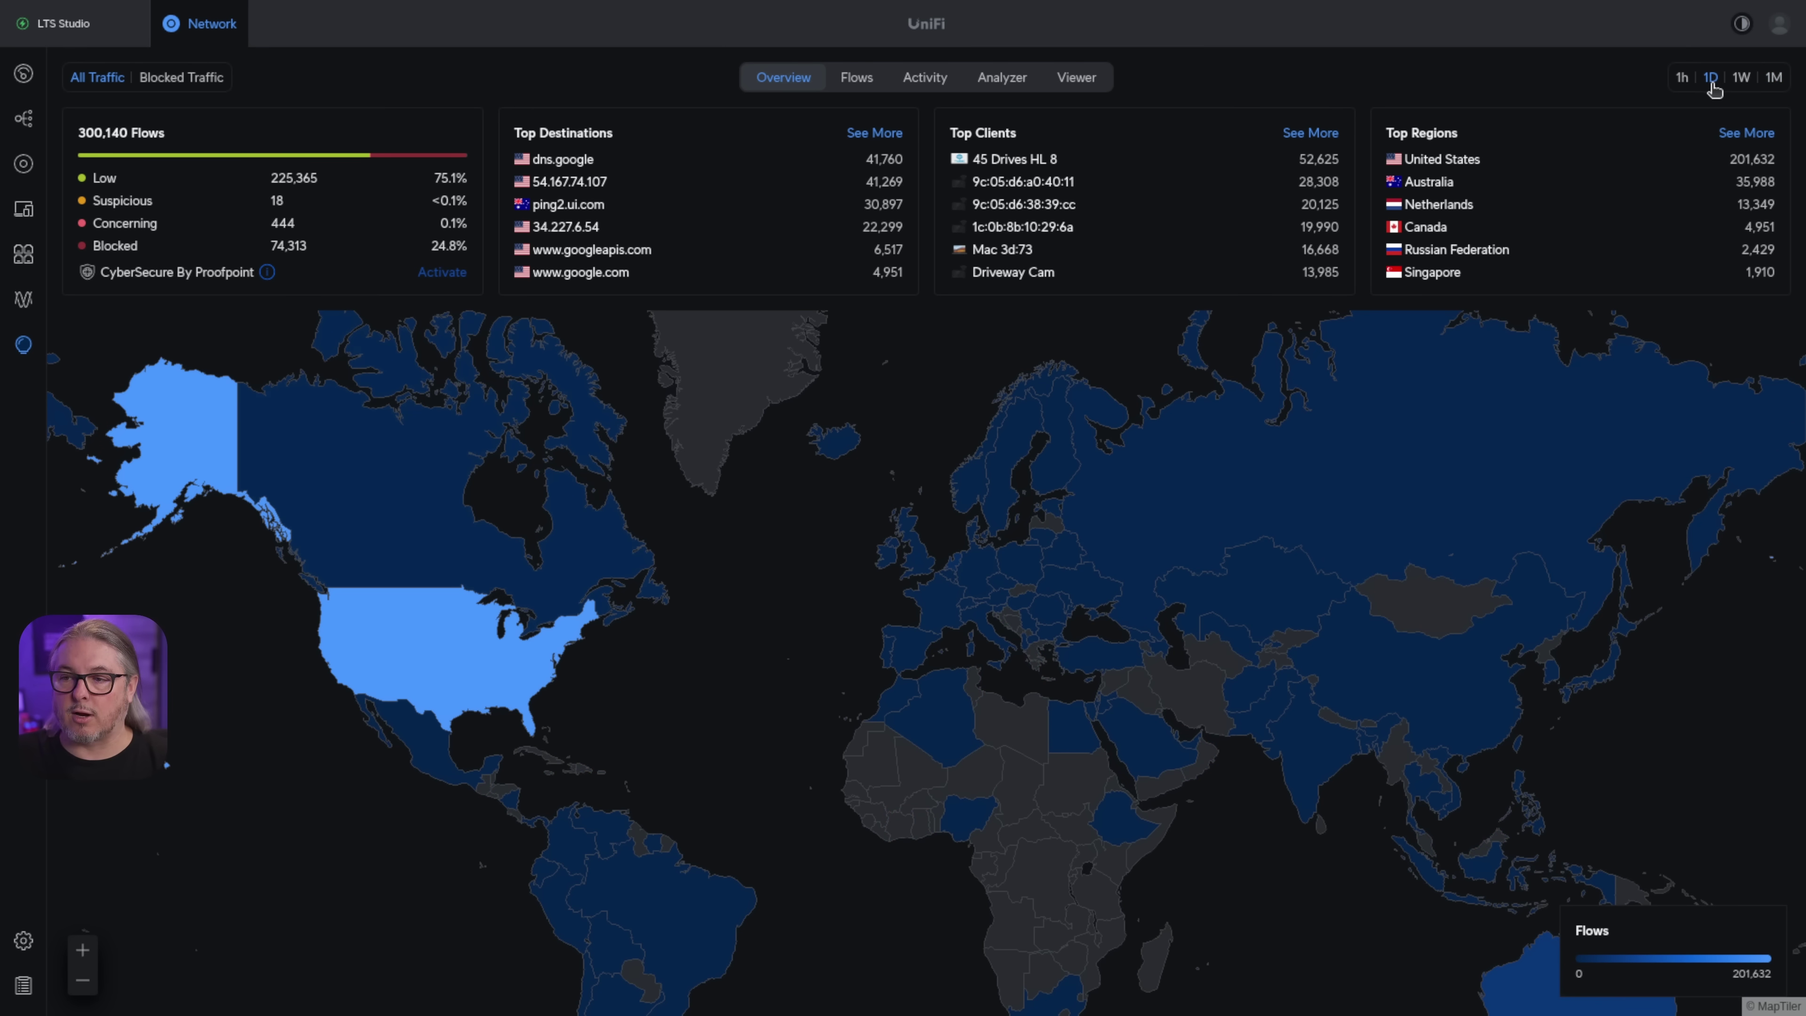
mouse_move(588, 522)
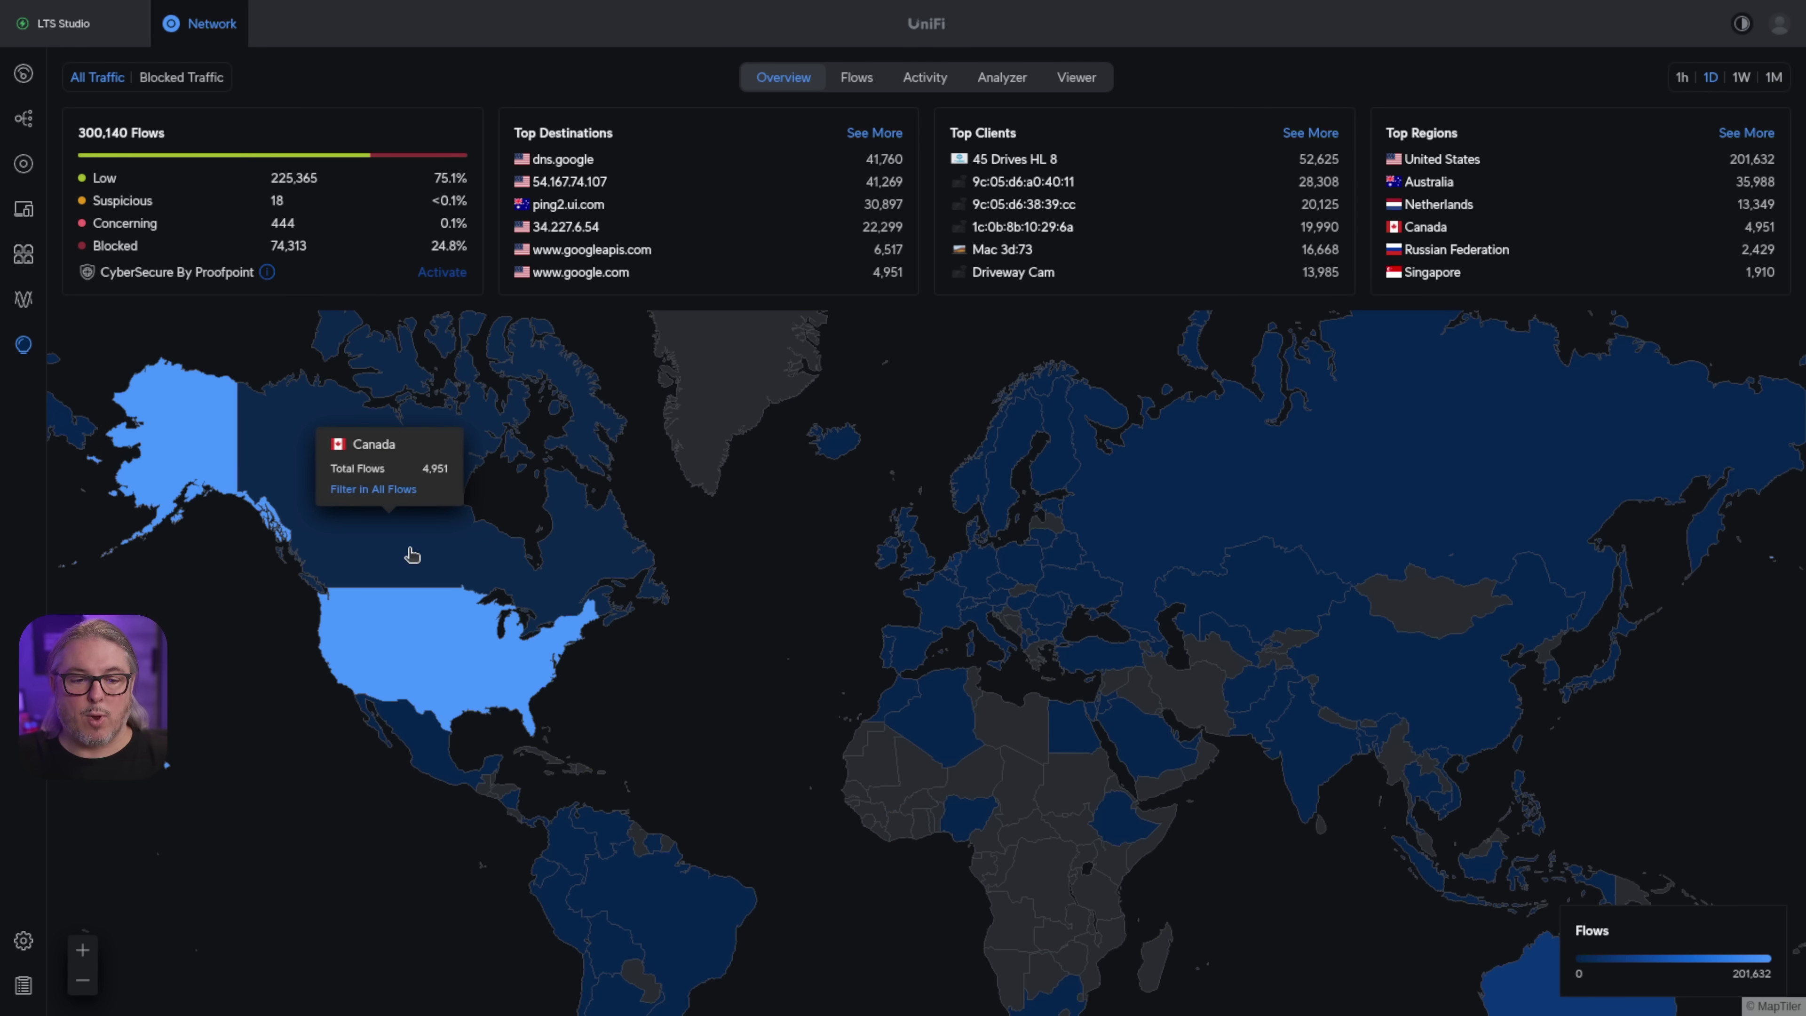
click(393, 490)
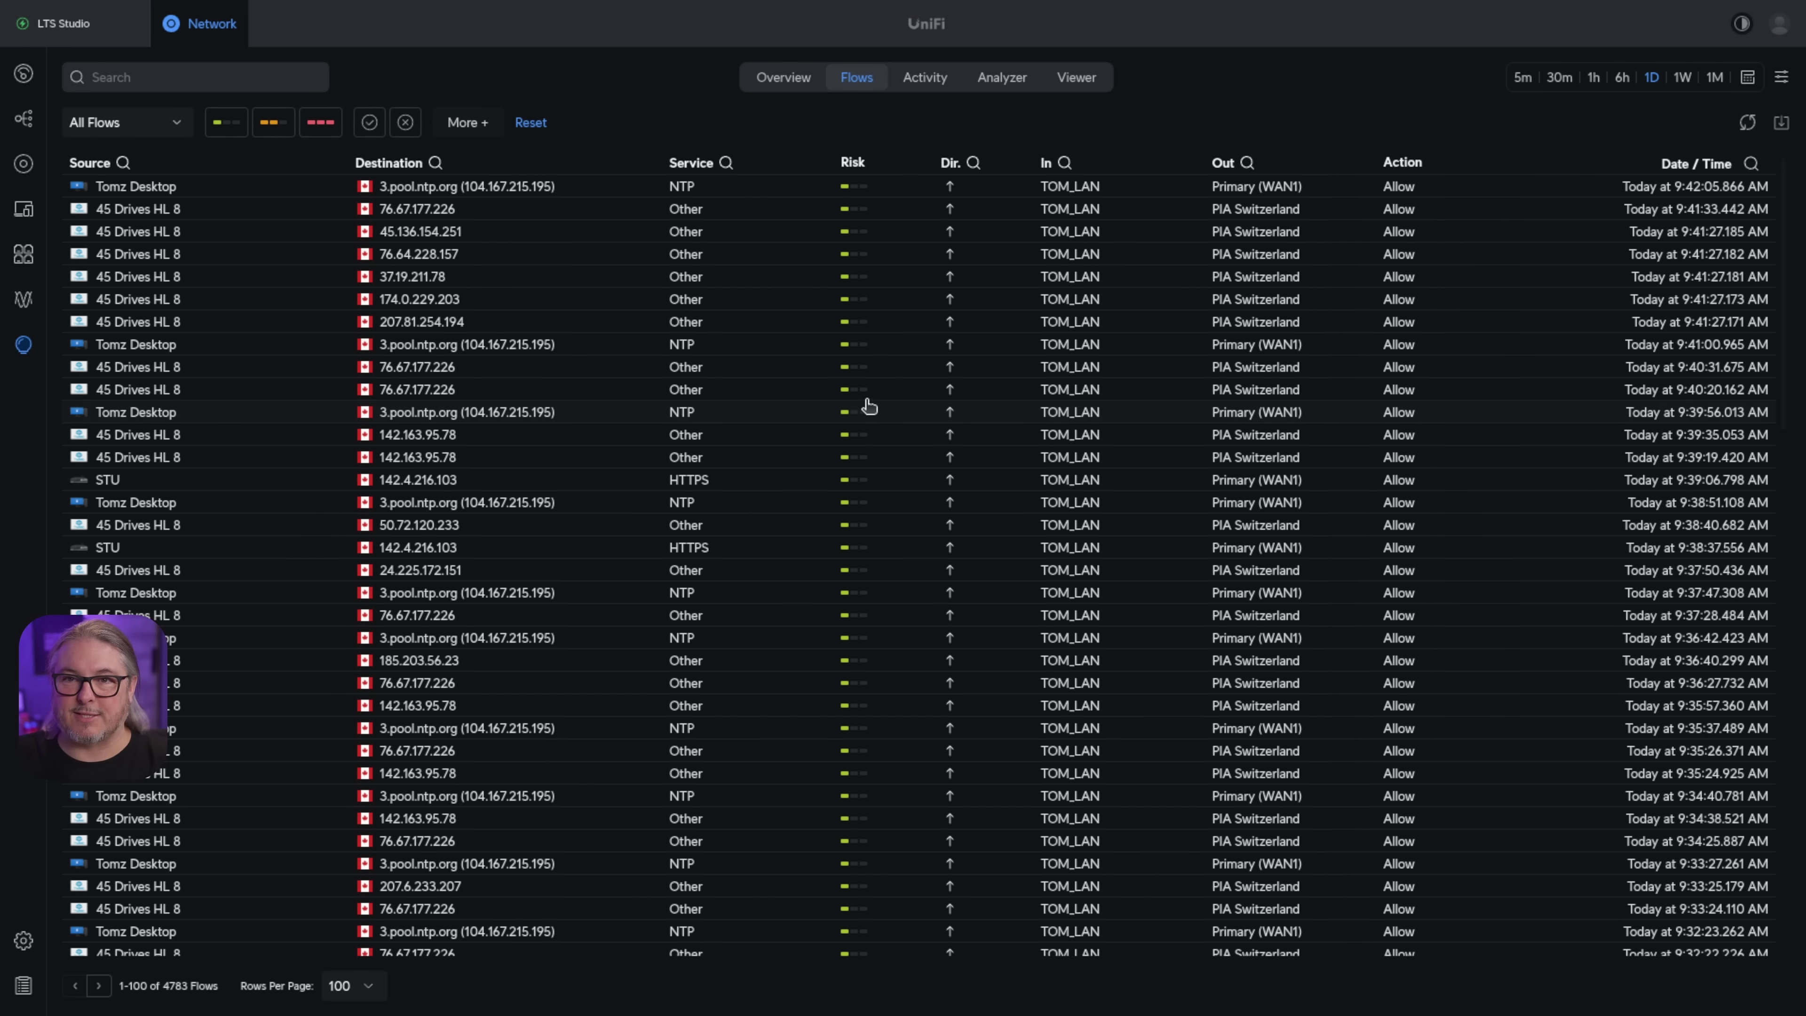
click(783, 77)
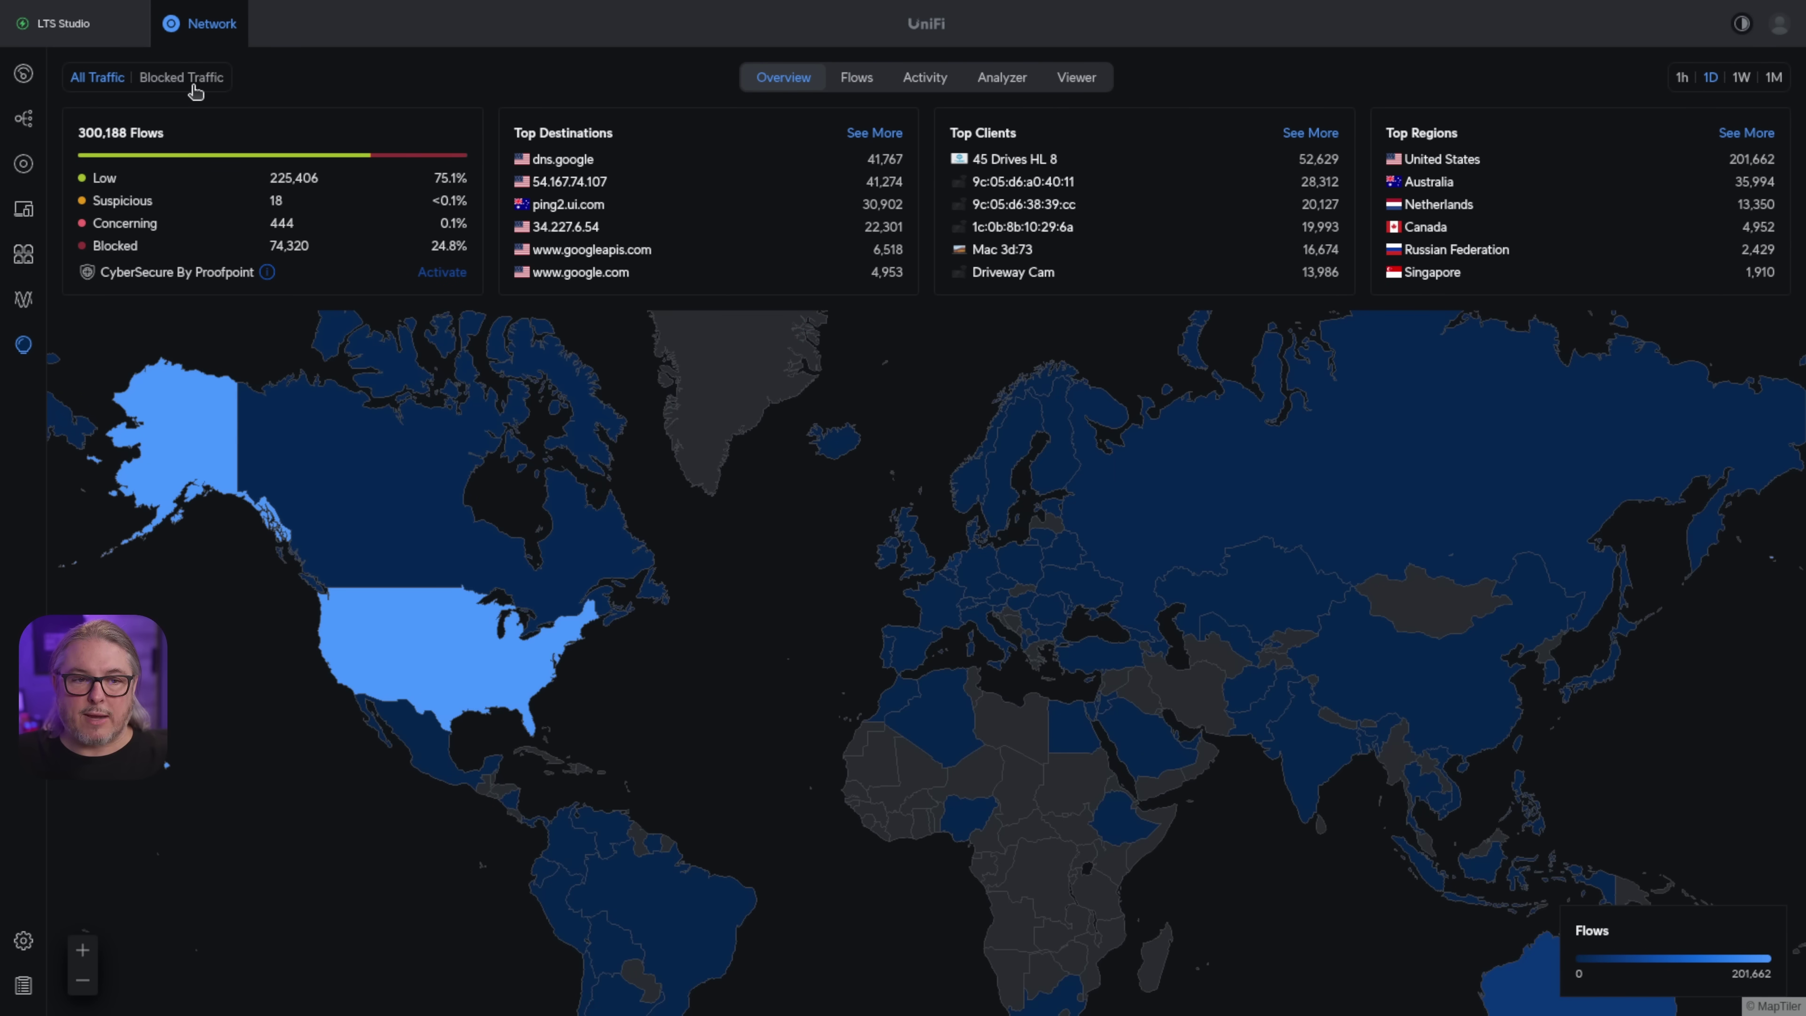
click(192, 78)
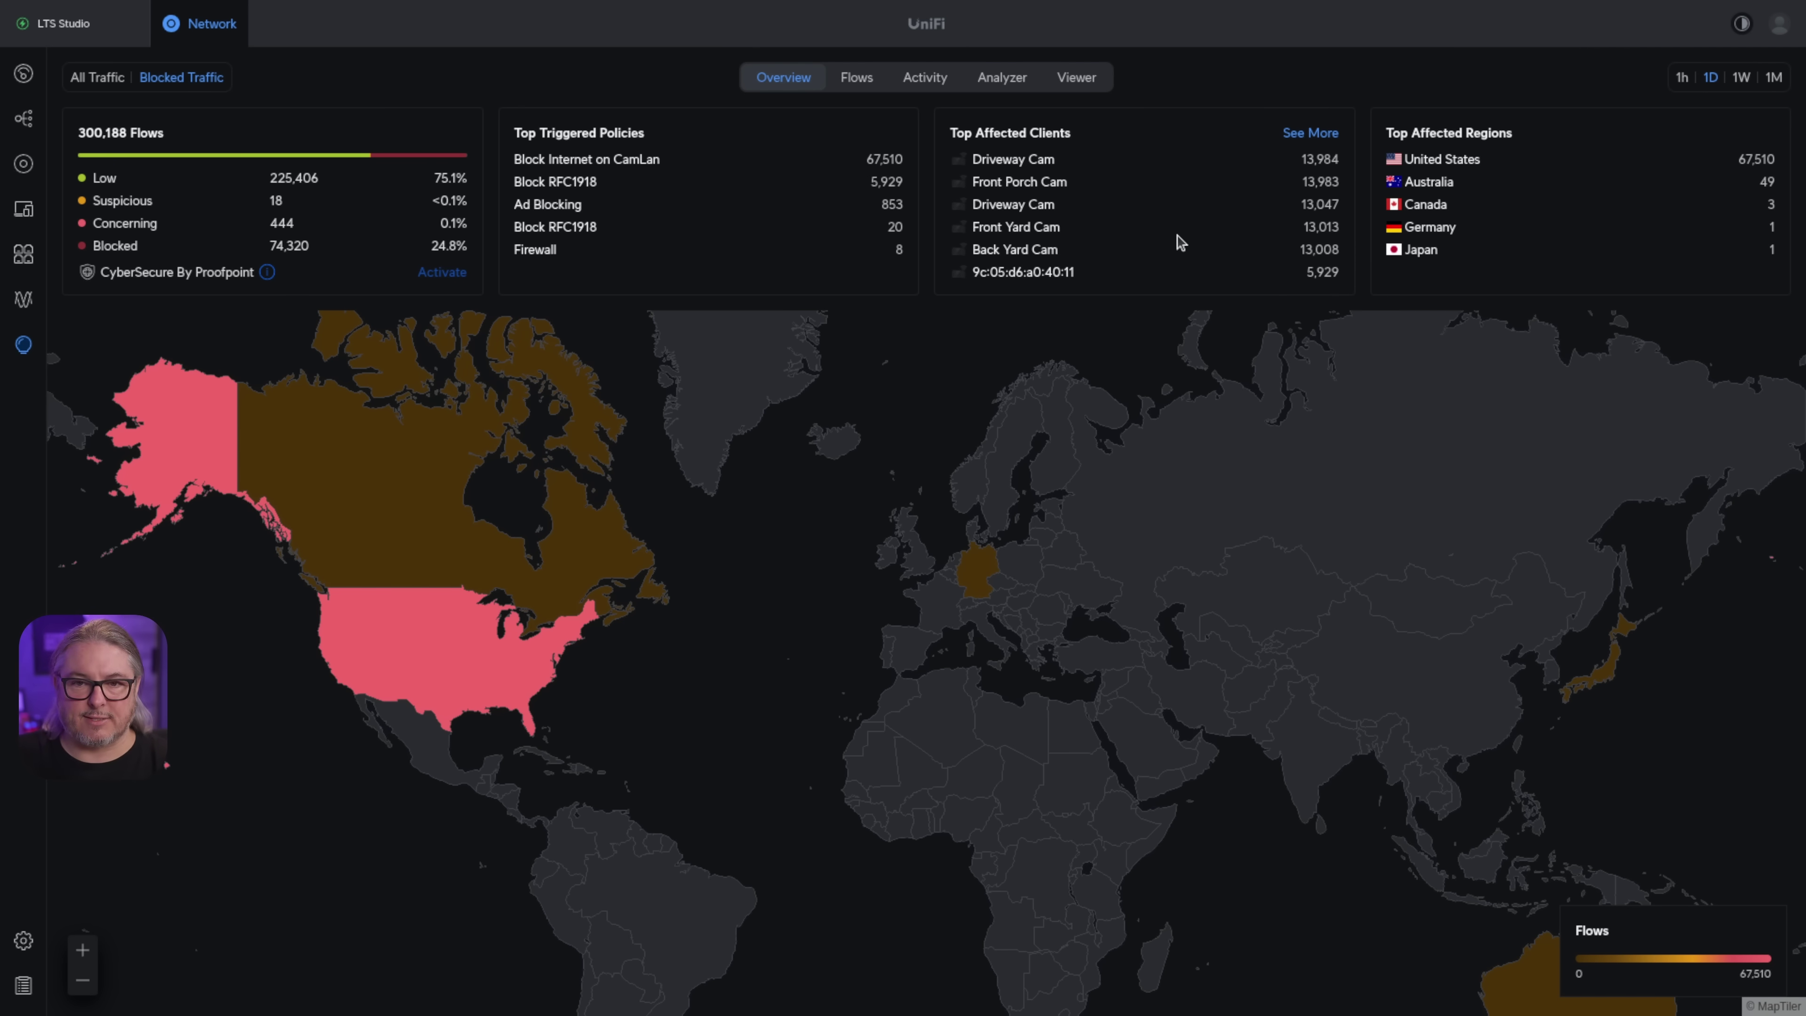
click(859, 80)
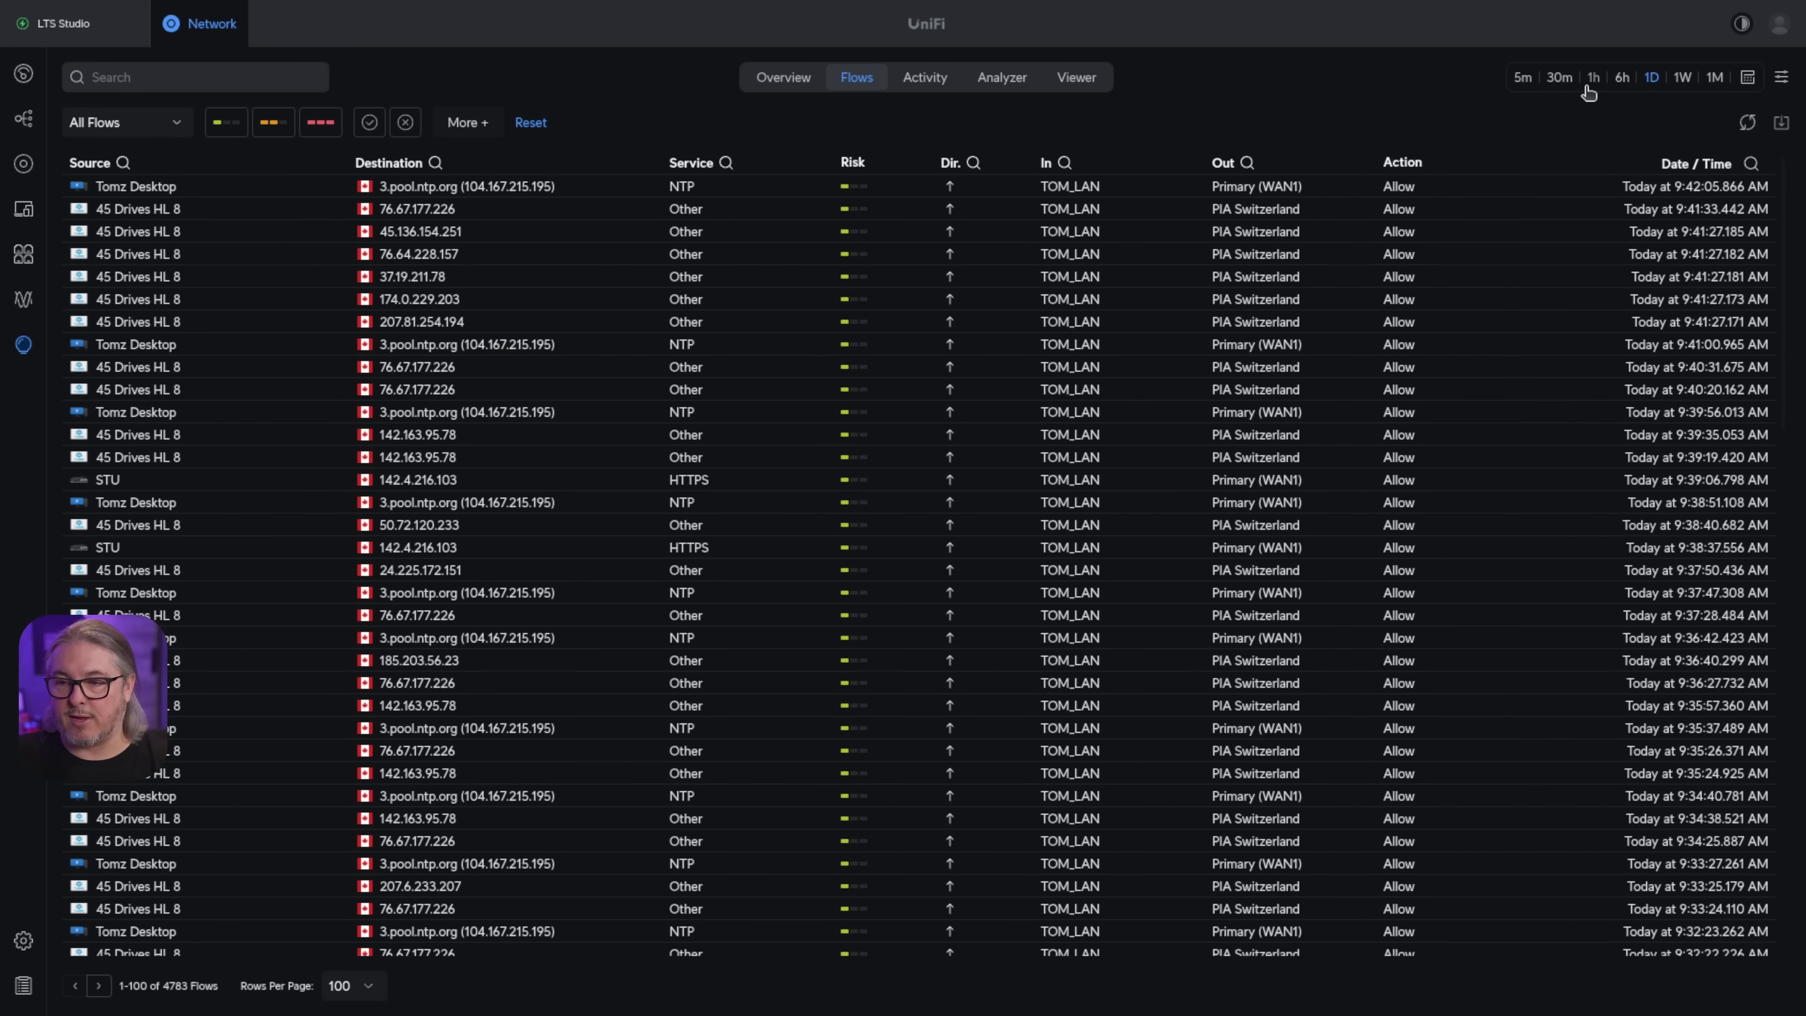
Open the date-range picker and cancel it, dropping the Canada filter
click(1752, 82)
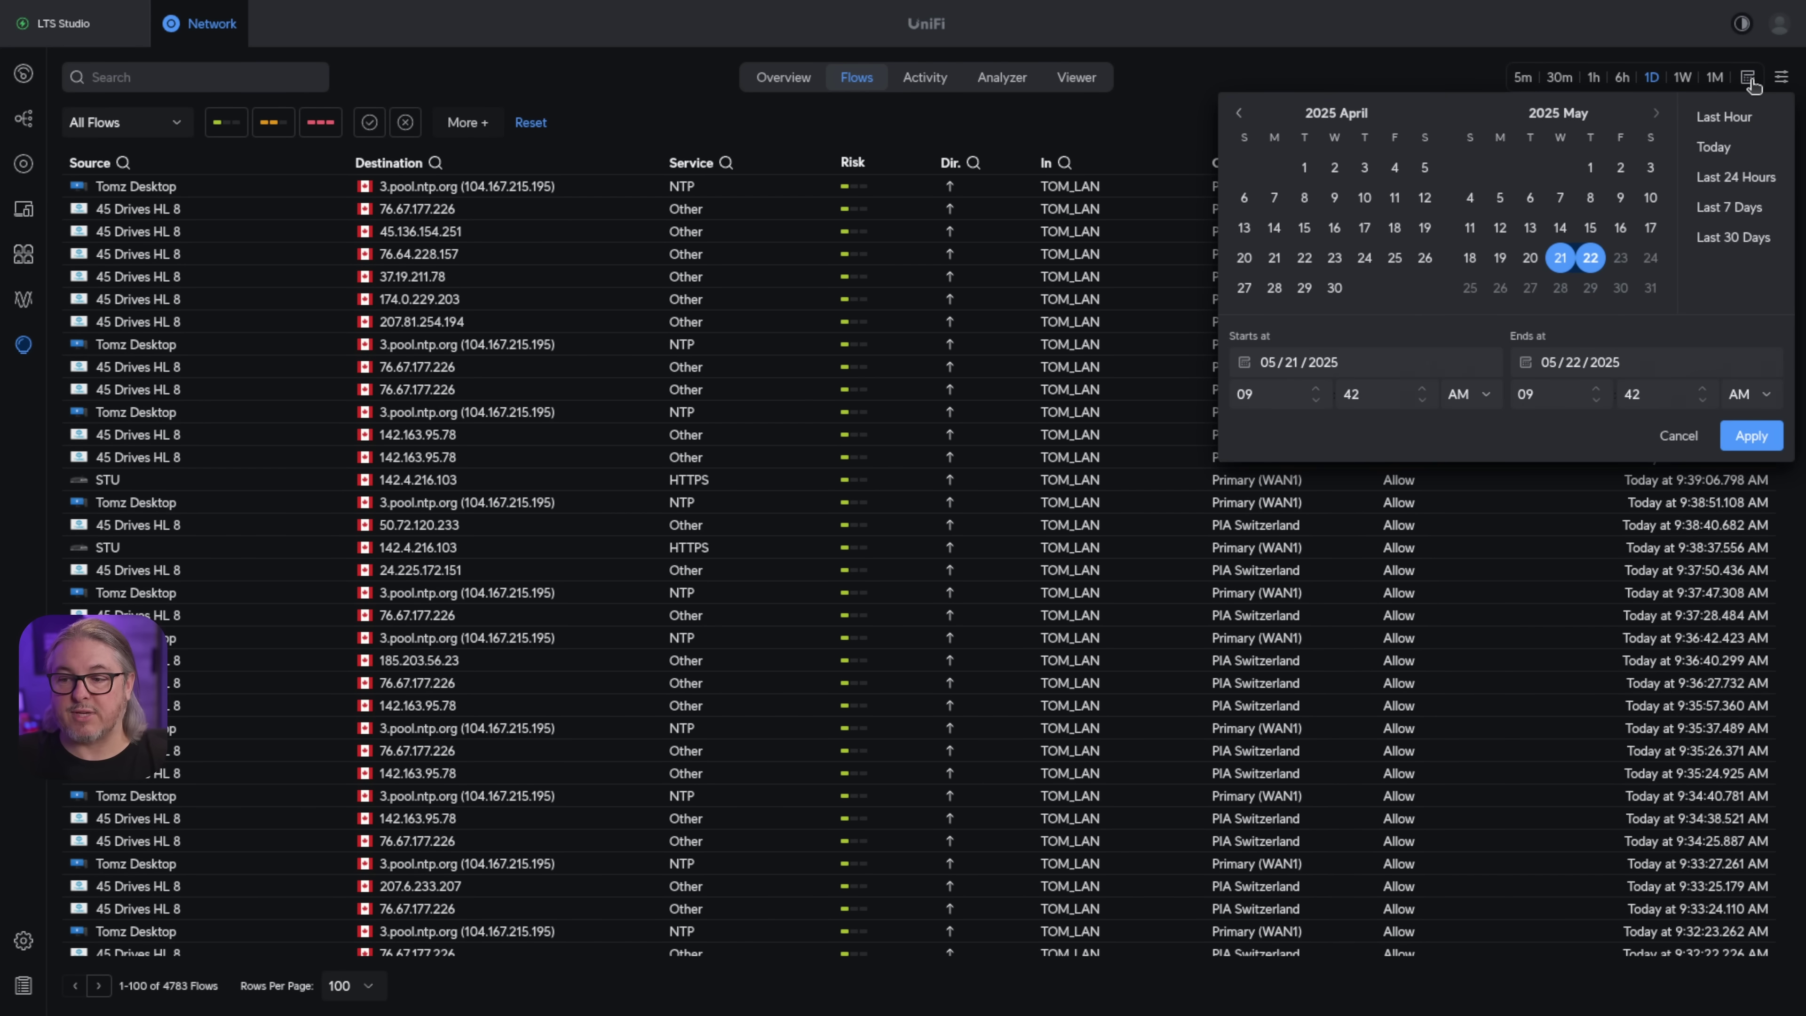
click(1681, 438)
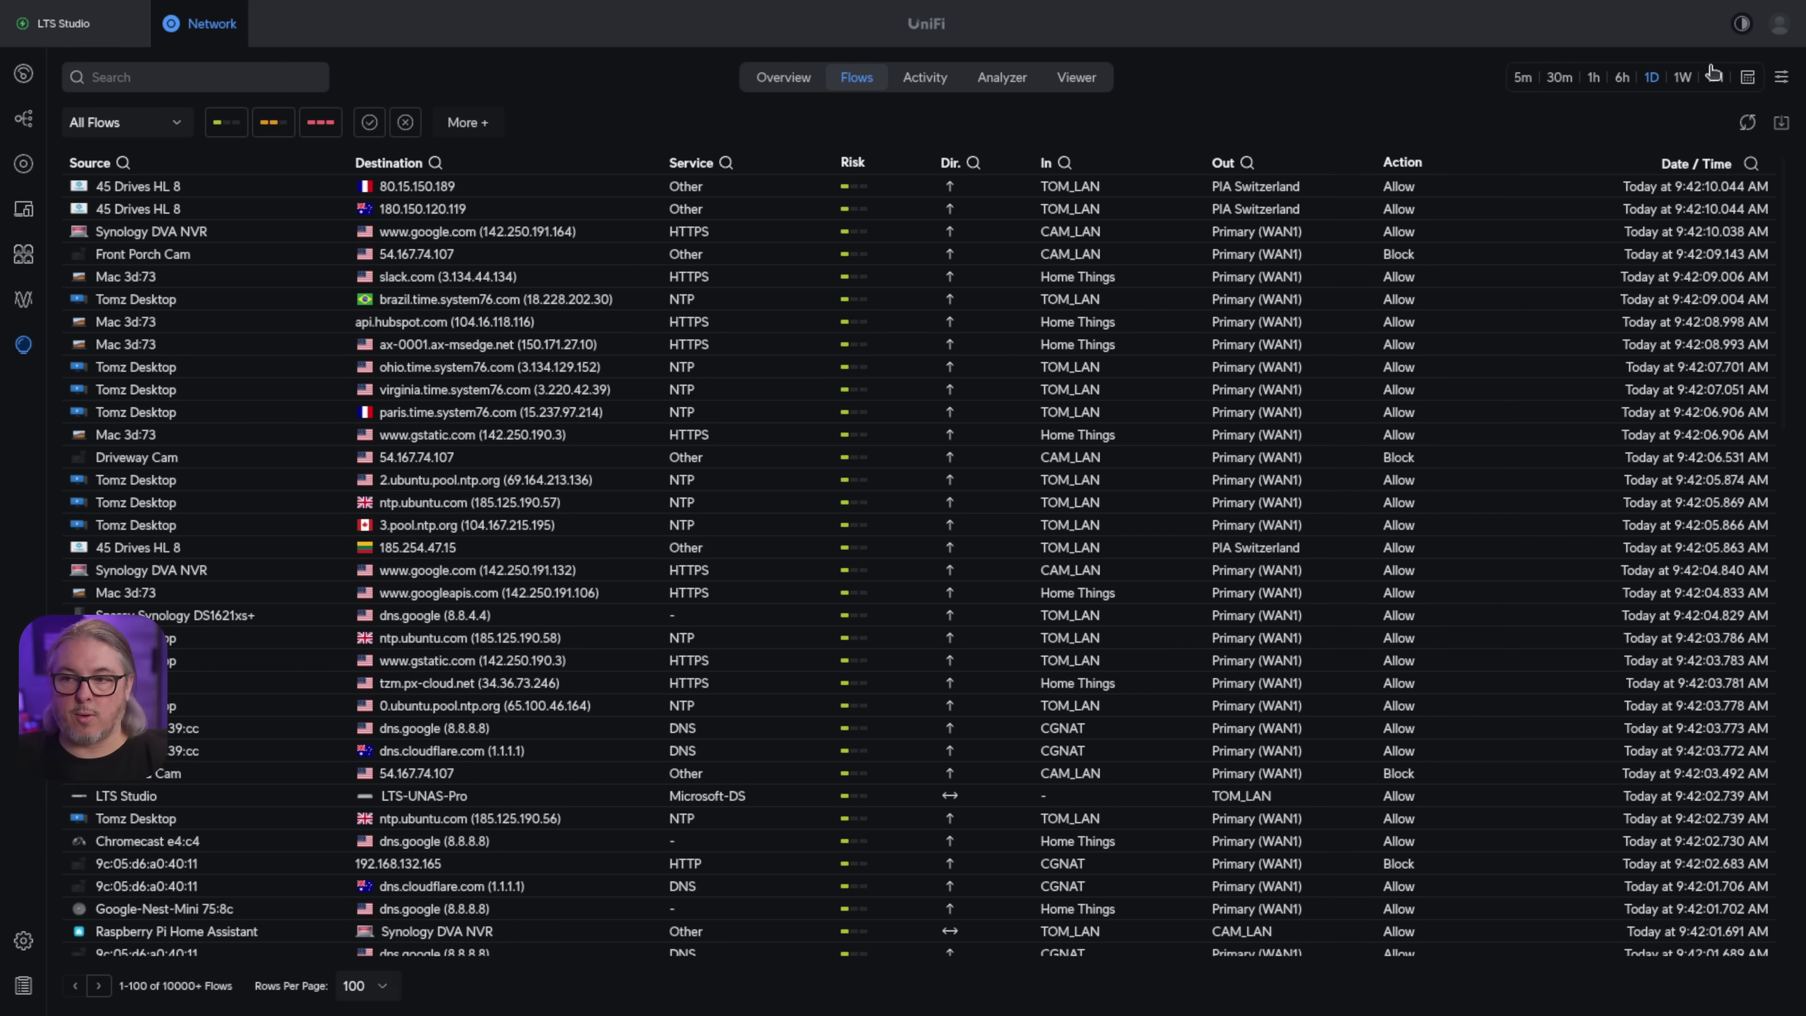
Search the flows for the IP address 172.234.197.213
click(235, 77)
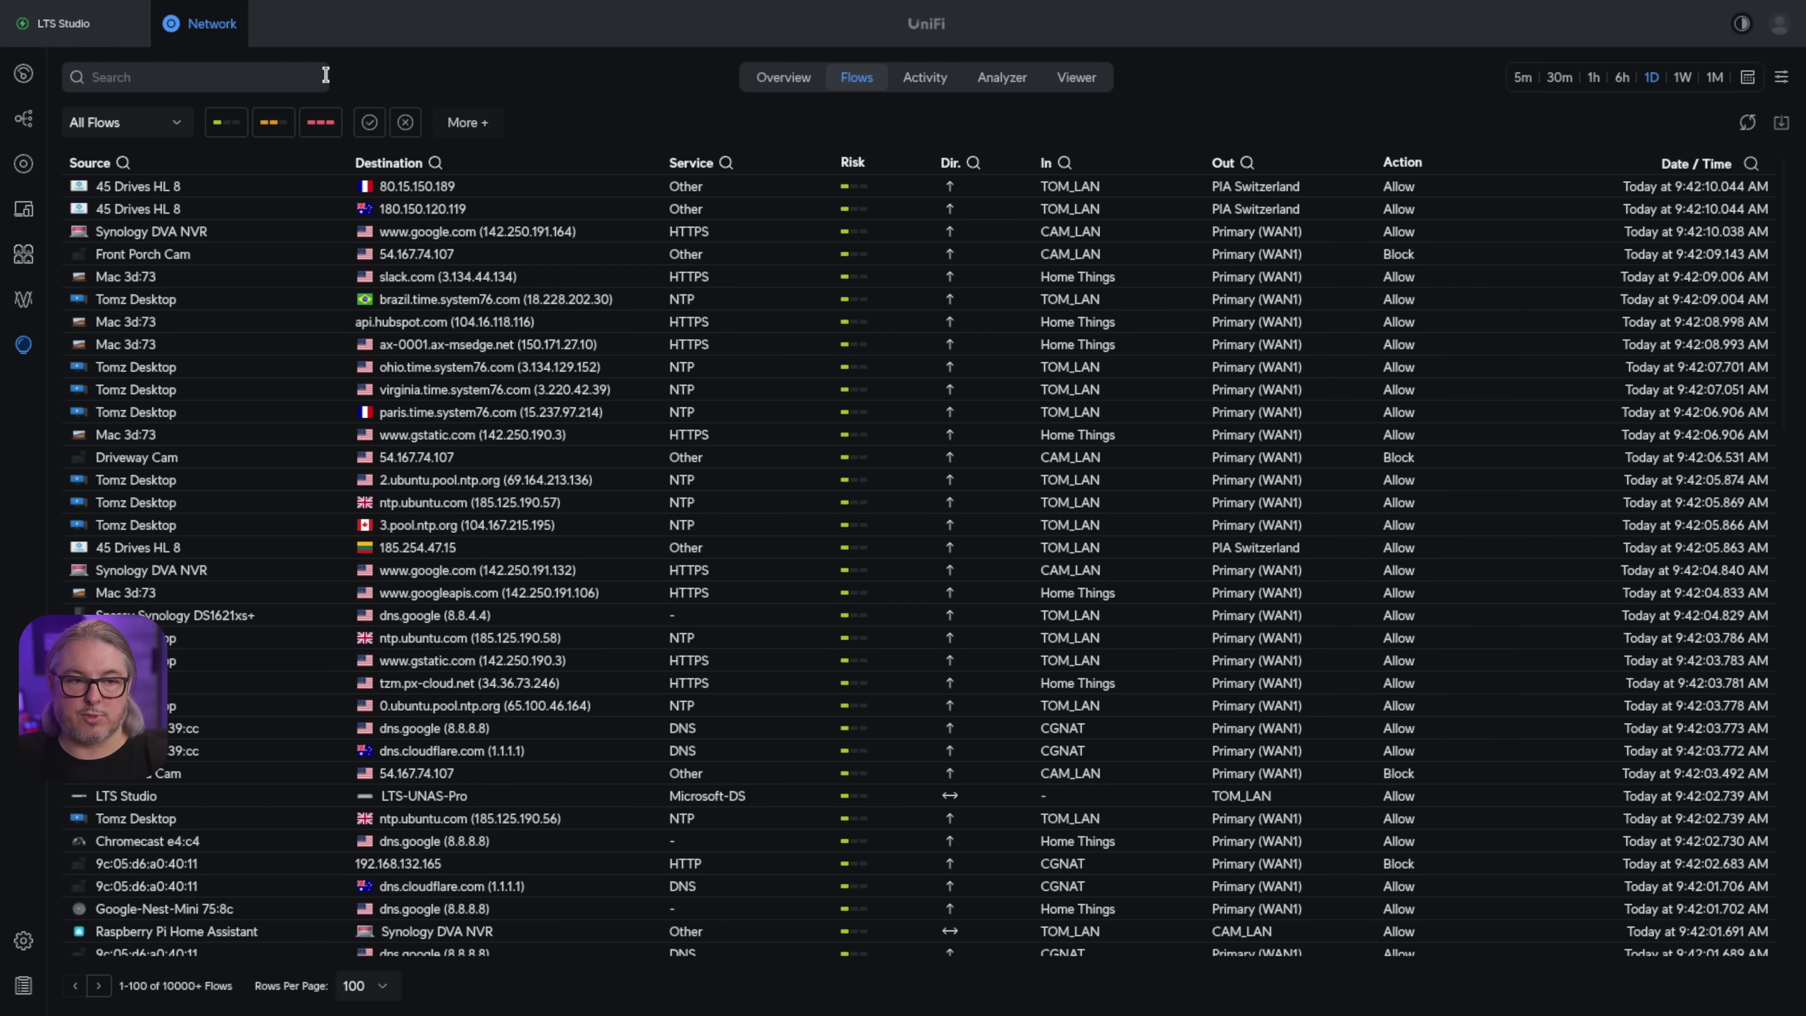
text(172.234.197.213)
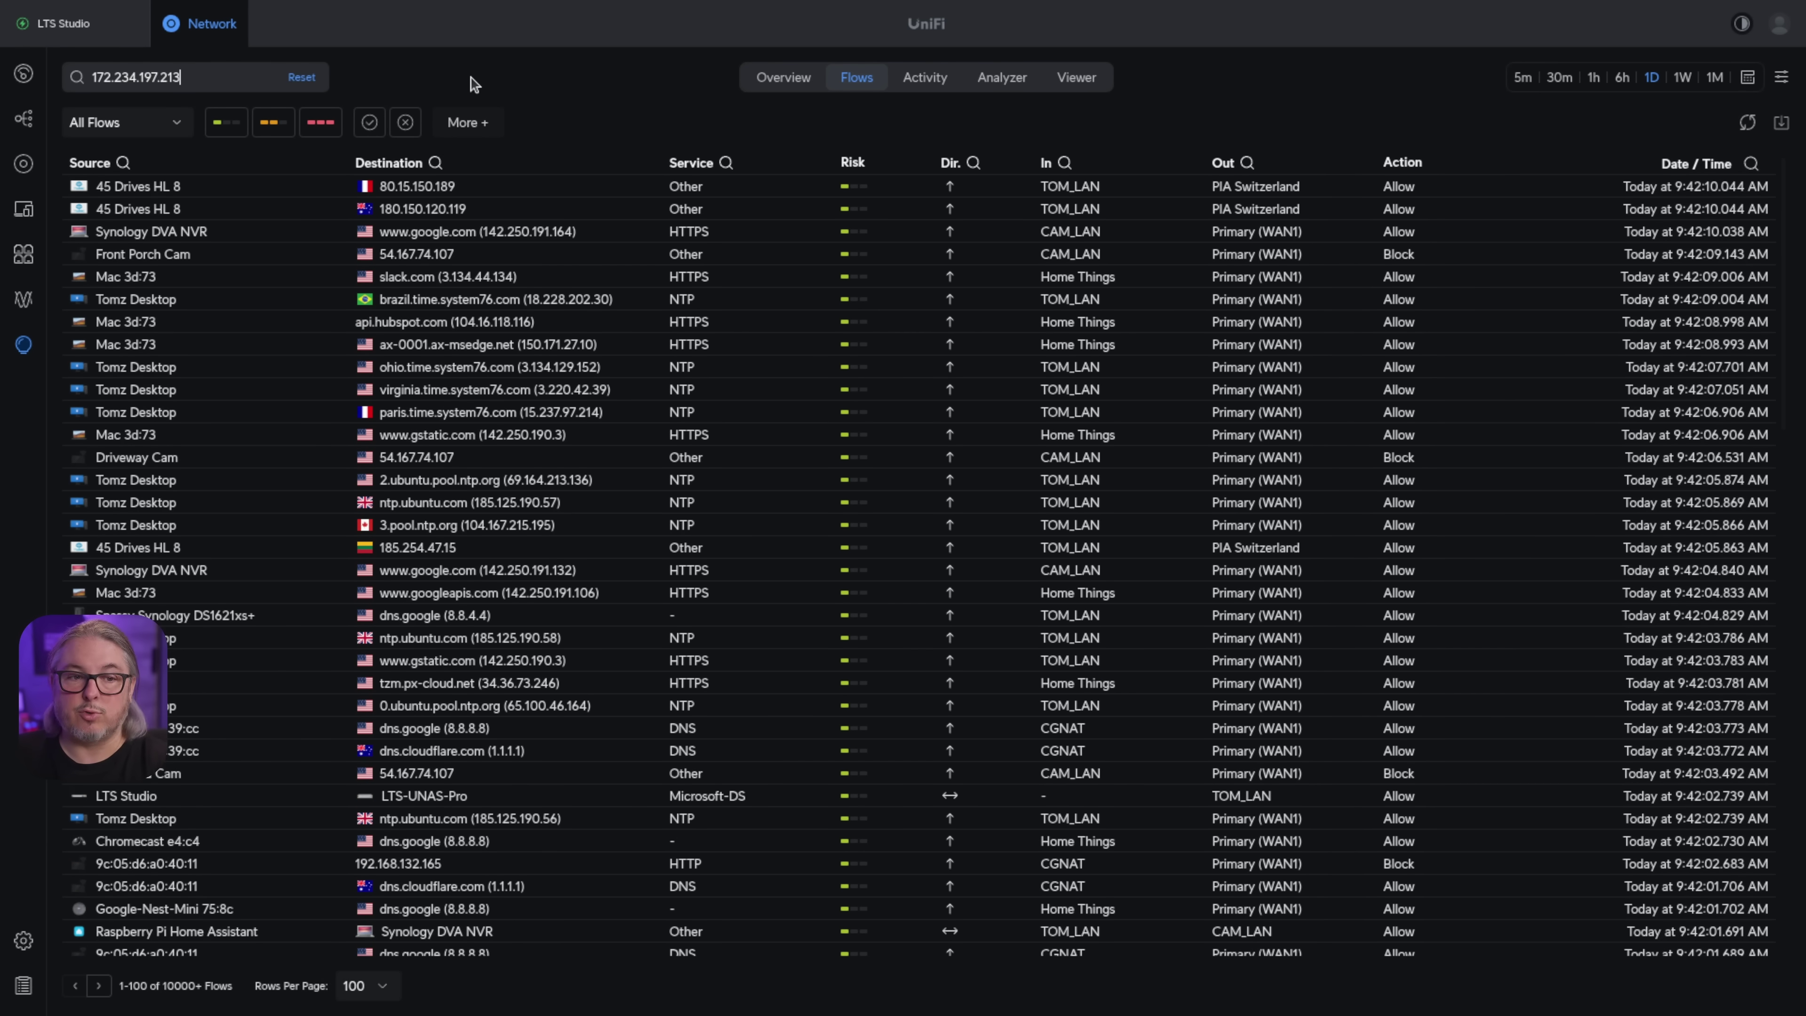
key(Return)
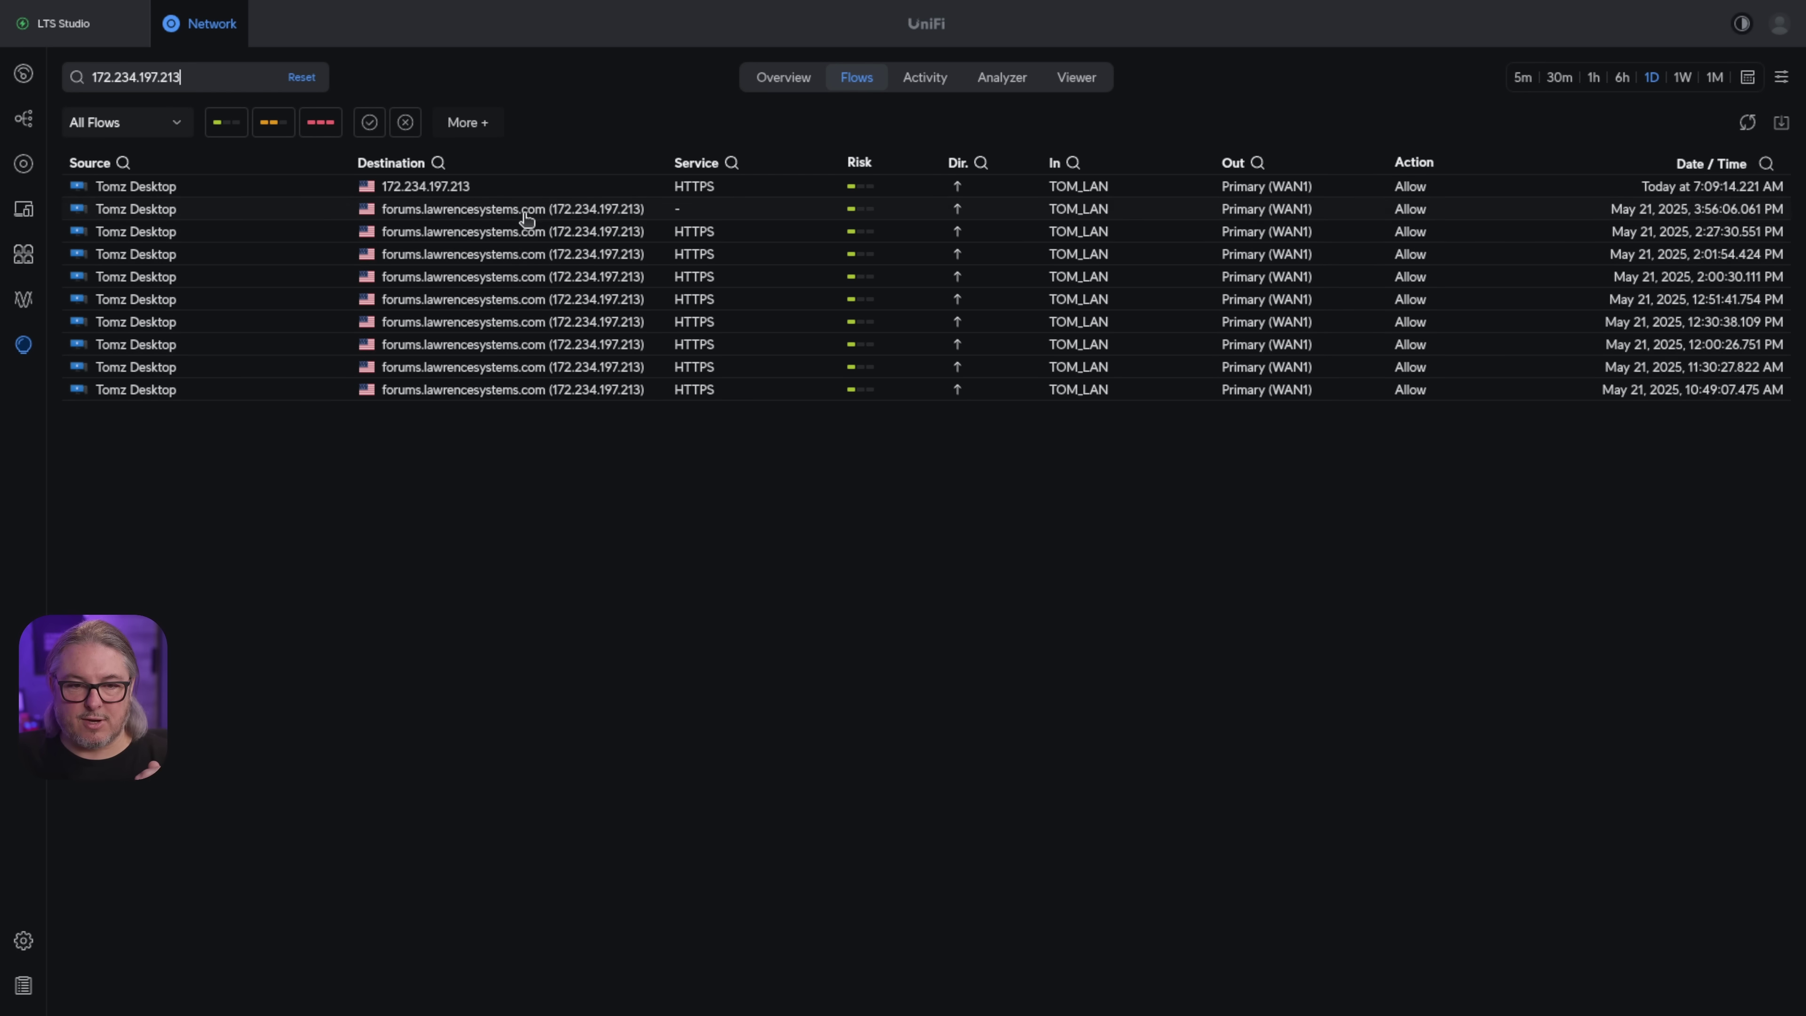
Inspect the details of the oldest flow to 172.234.197.213
click(521, 397)
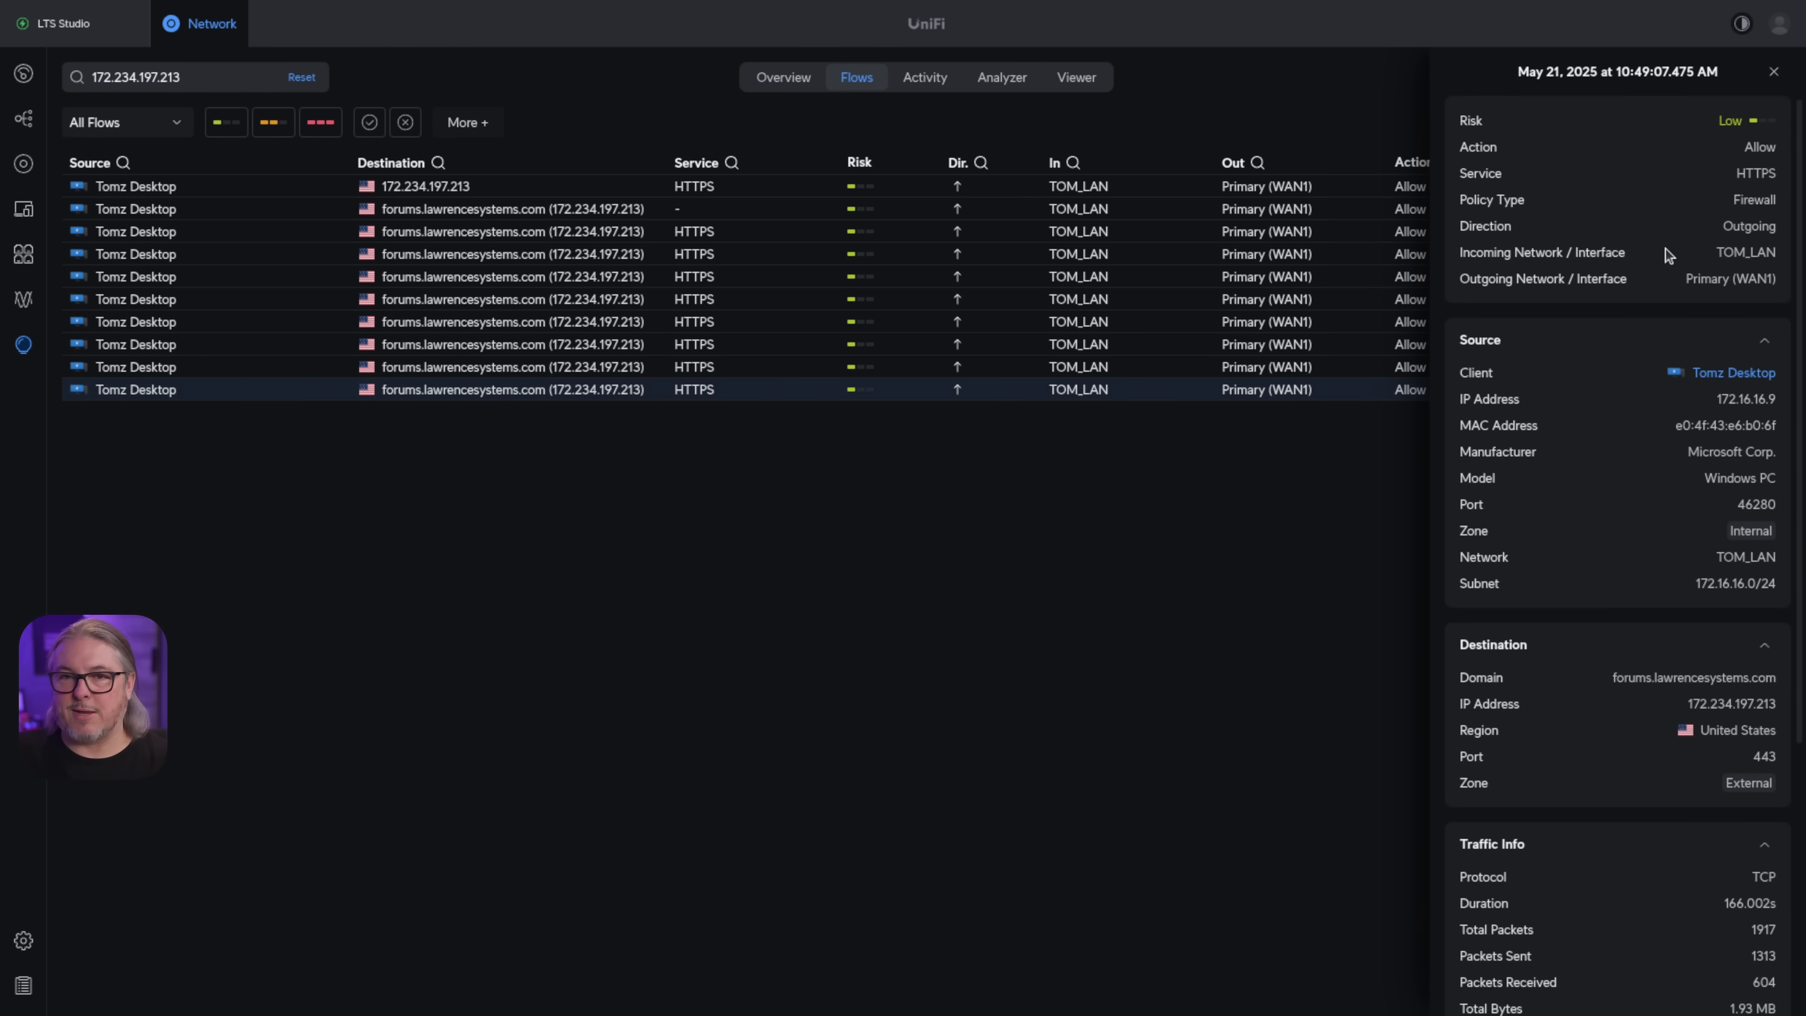
scroll(1664, 301, down, 4)
scroll(1651, 313, down, 2)
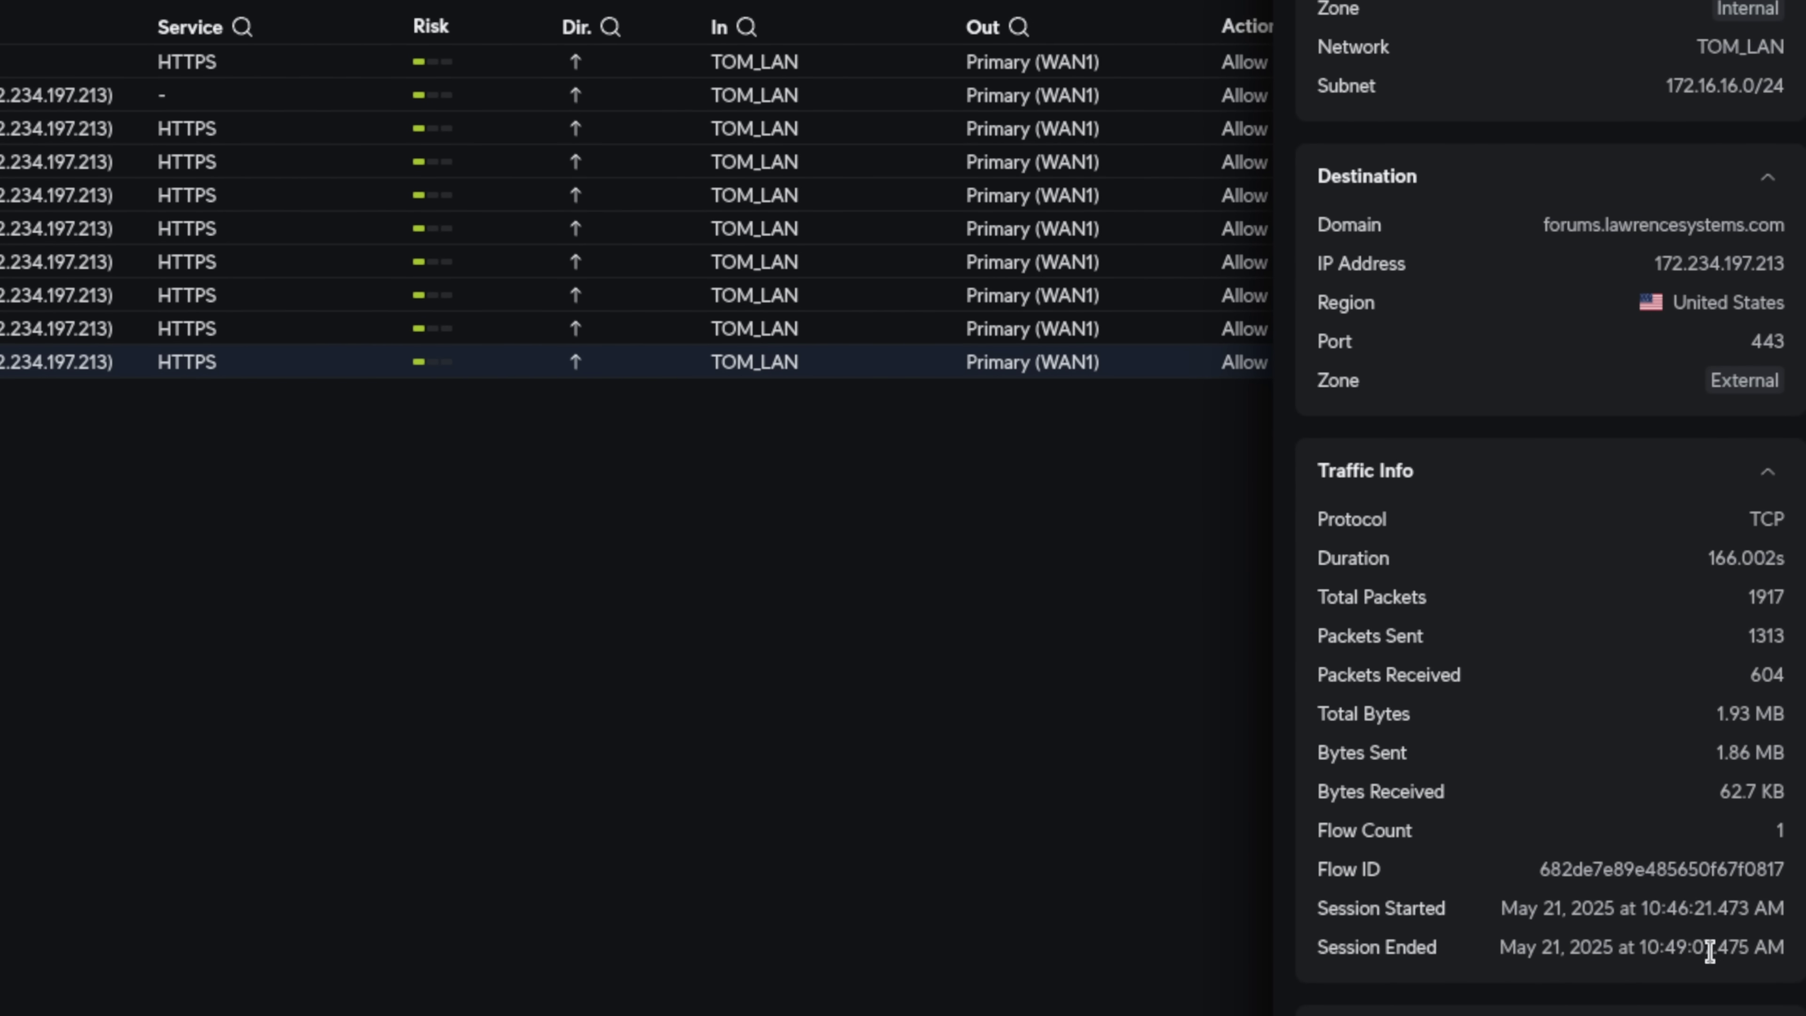
scroll(1637, 643, up, 7)
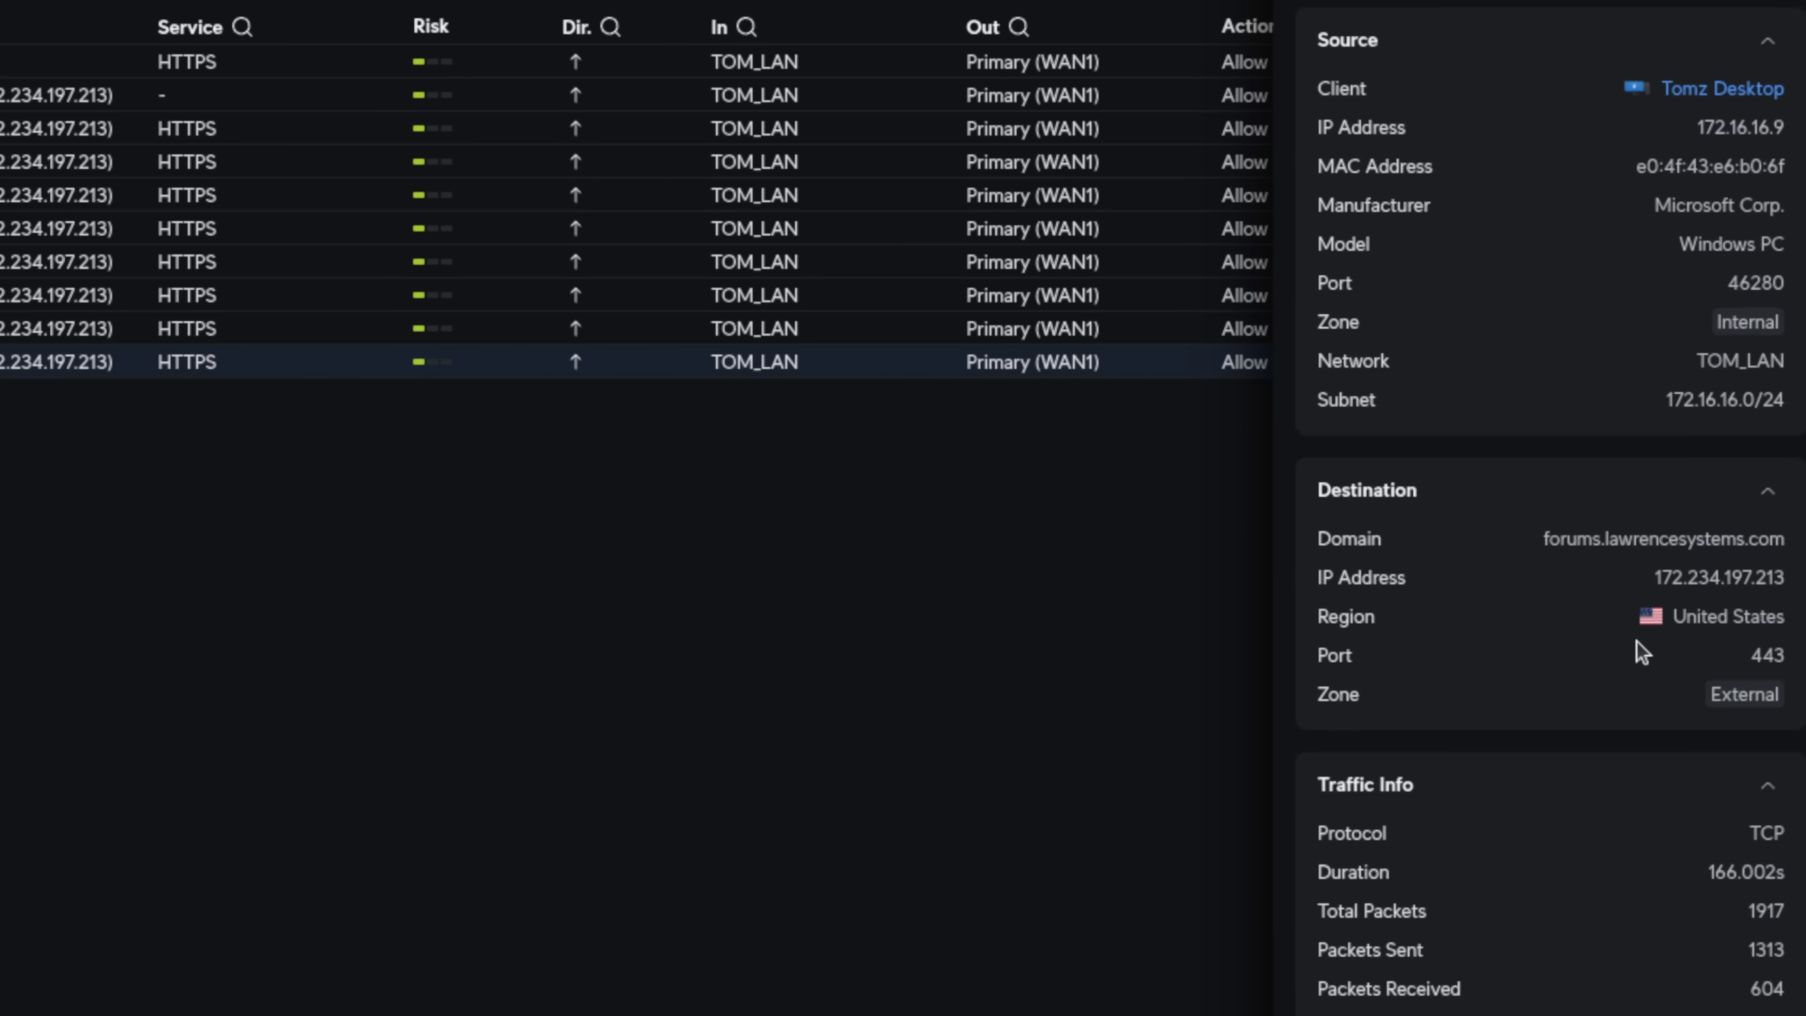
Inspect the ICMP flow and the most recent flow, then close the details panel
click(12, 100)
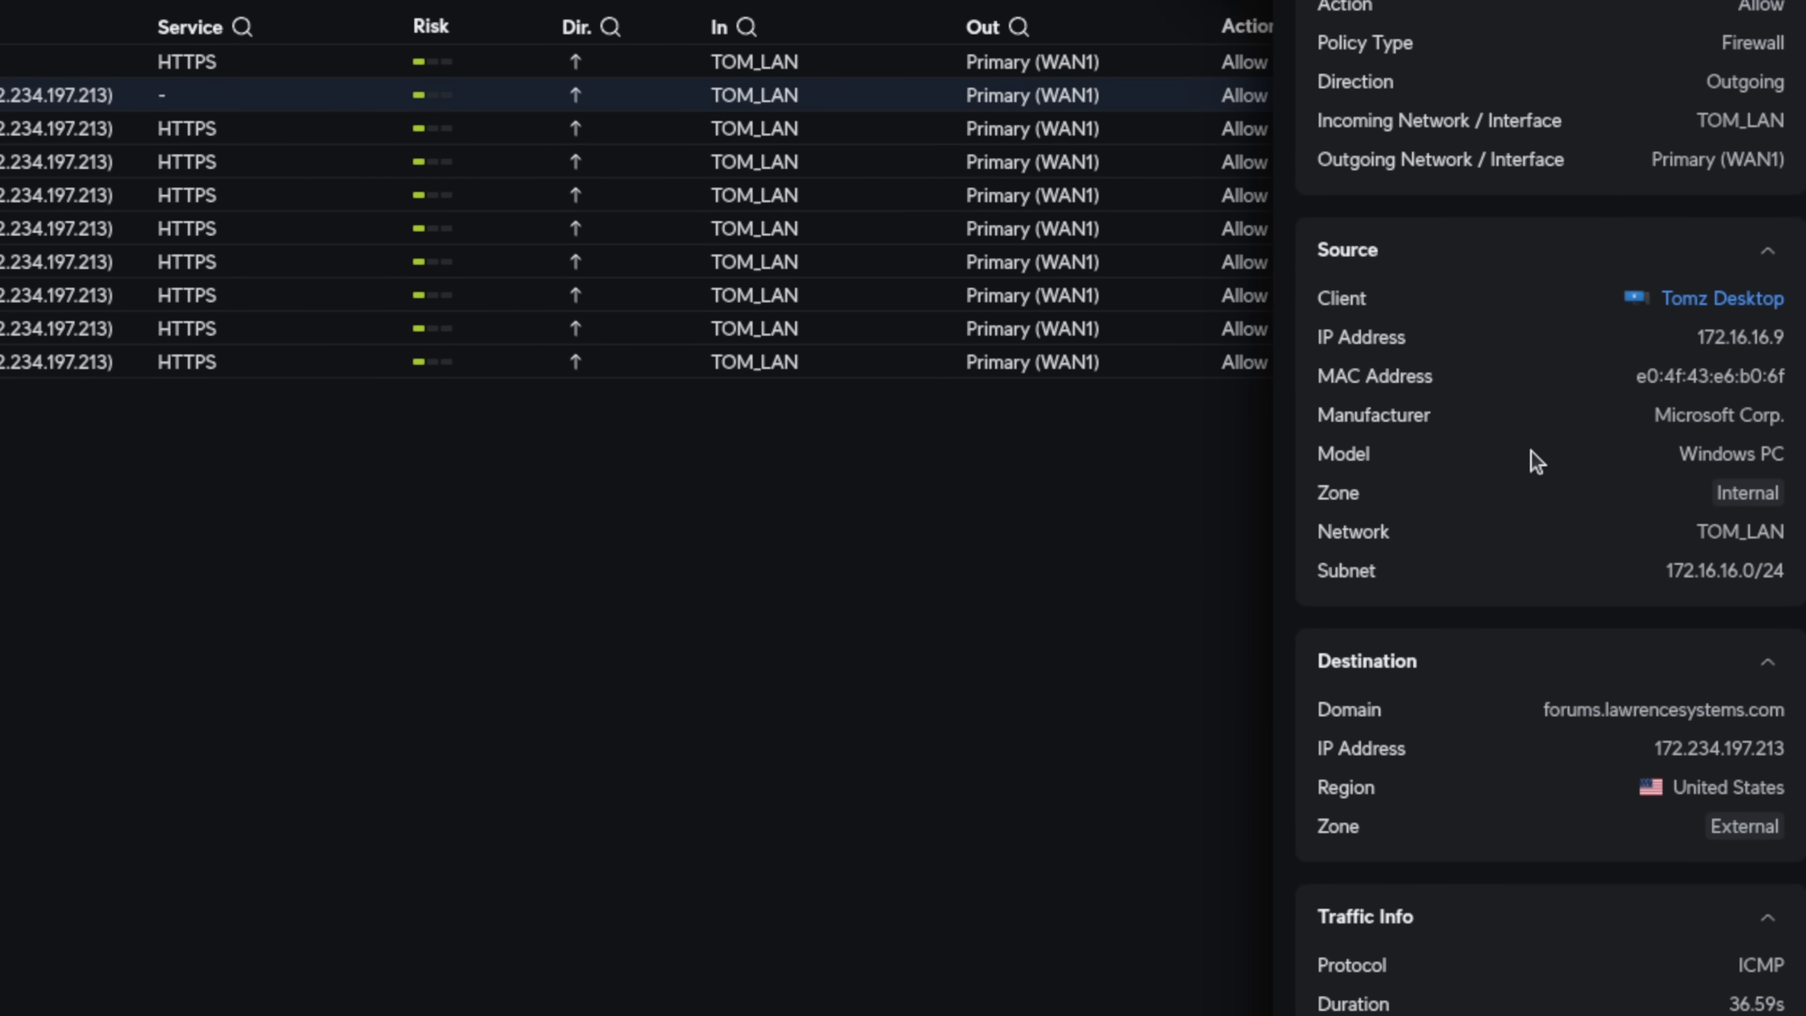
scroll(1572, 446, down, 3)
double_click(1758, 800)
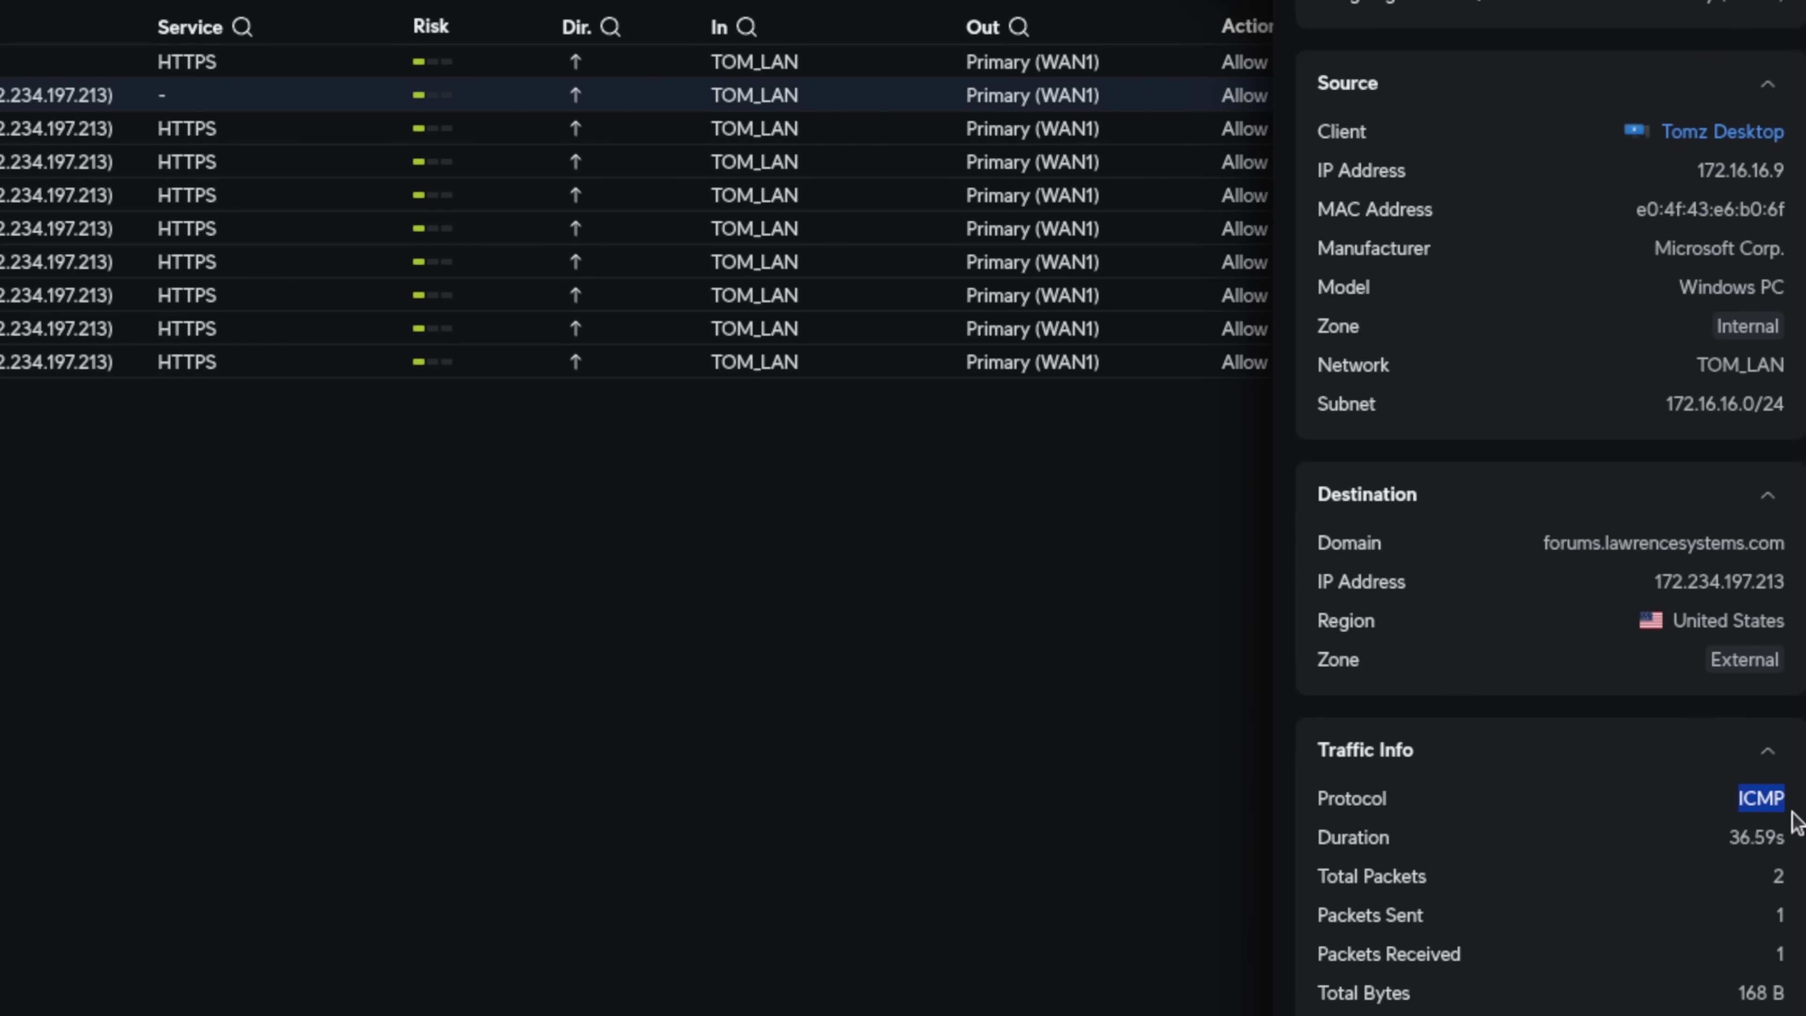
scroll(1606, 844, up, 3)
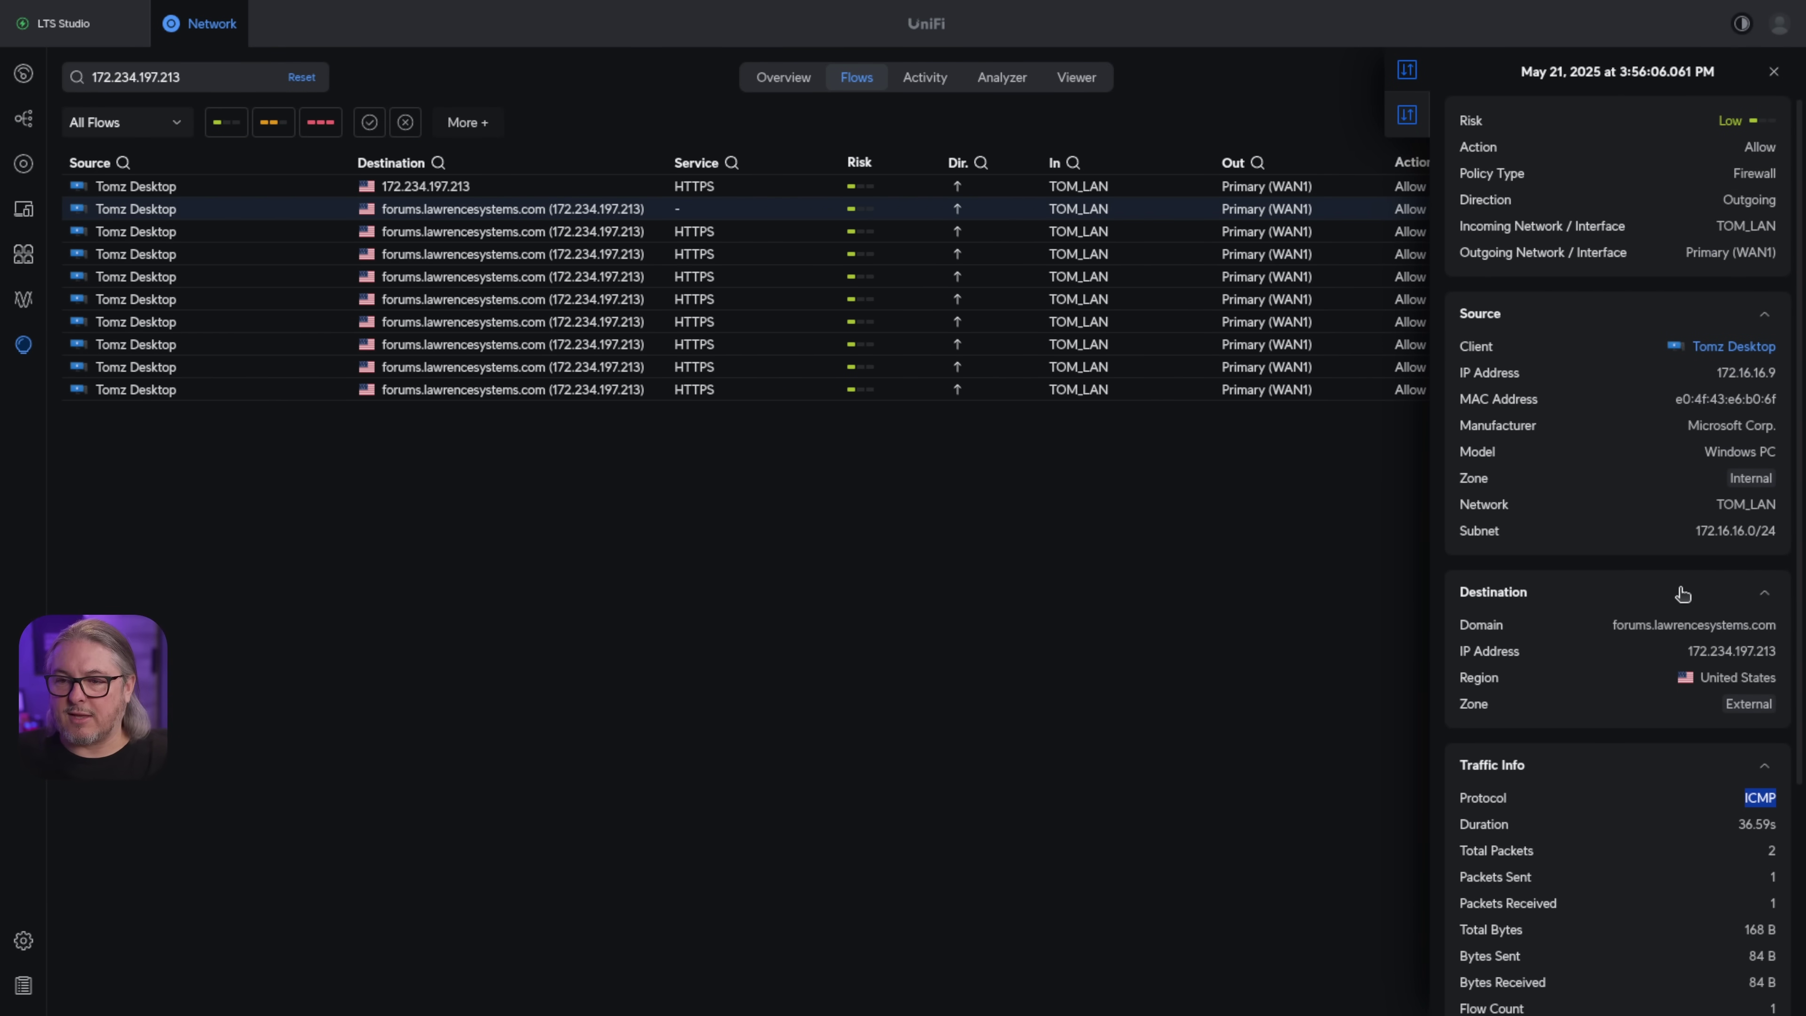
click(478, 188)
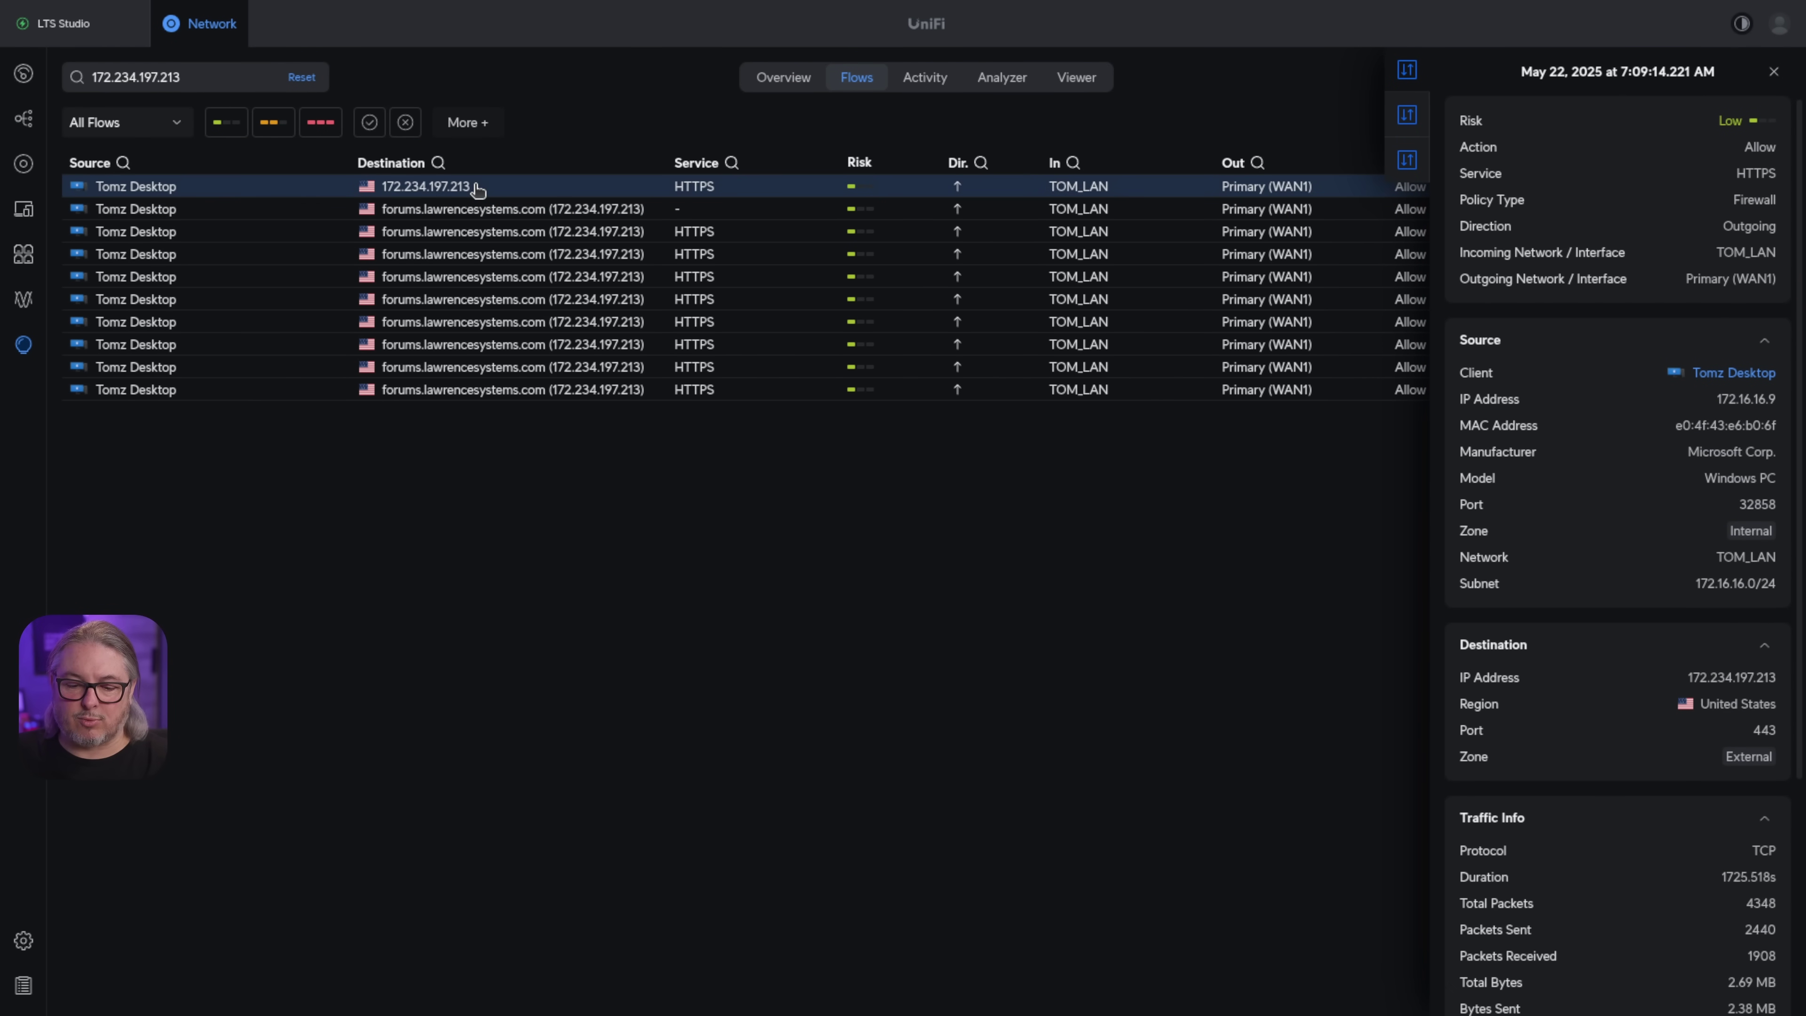
click(1774, 71)
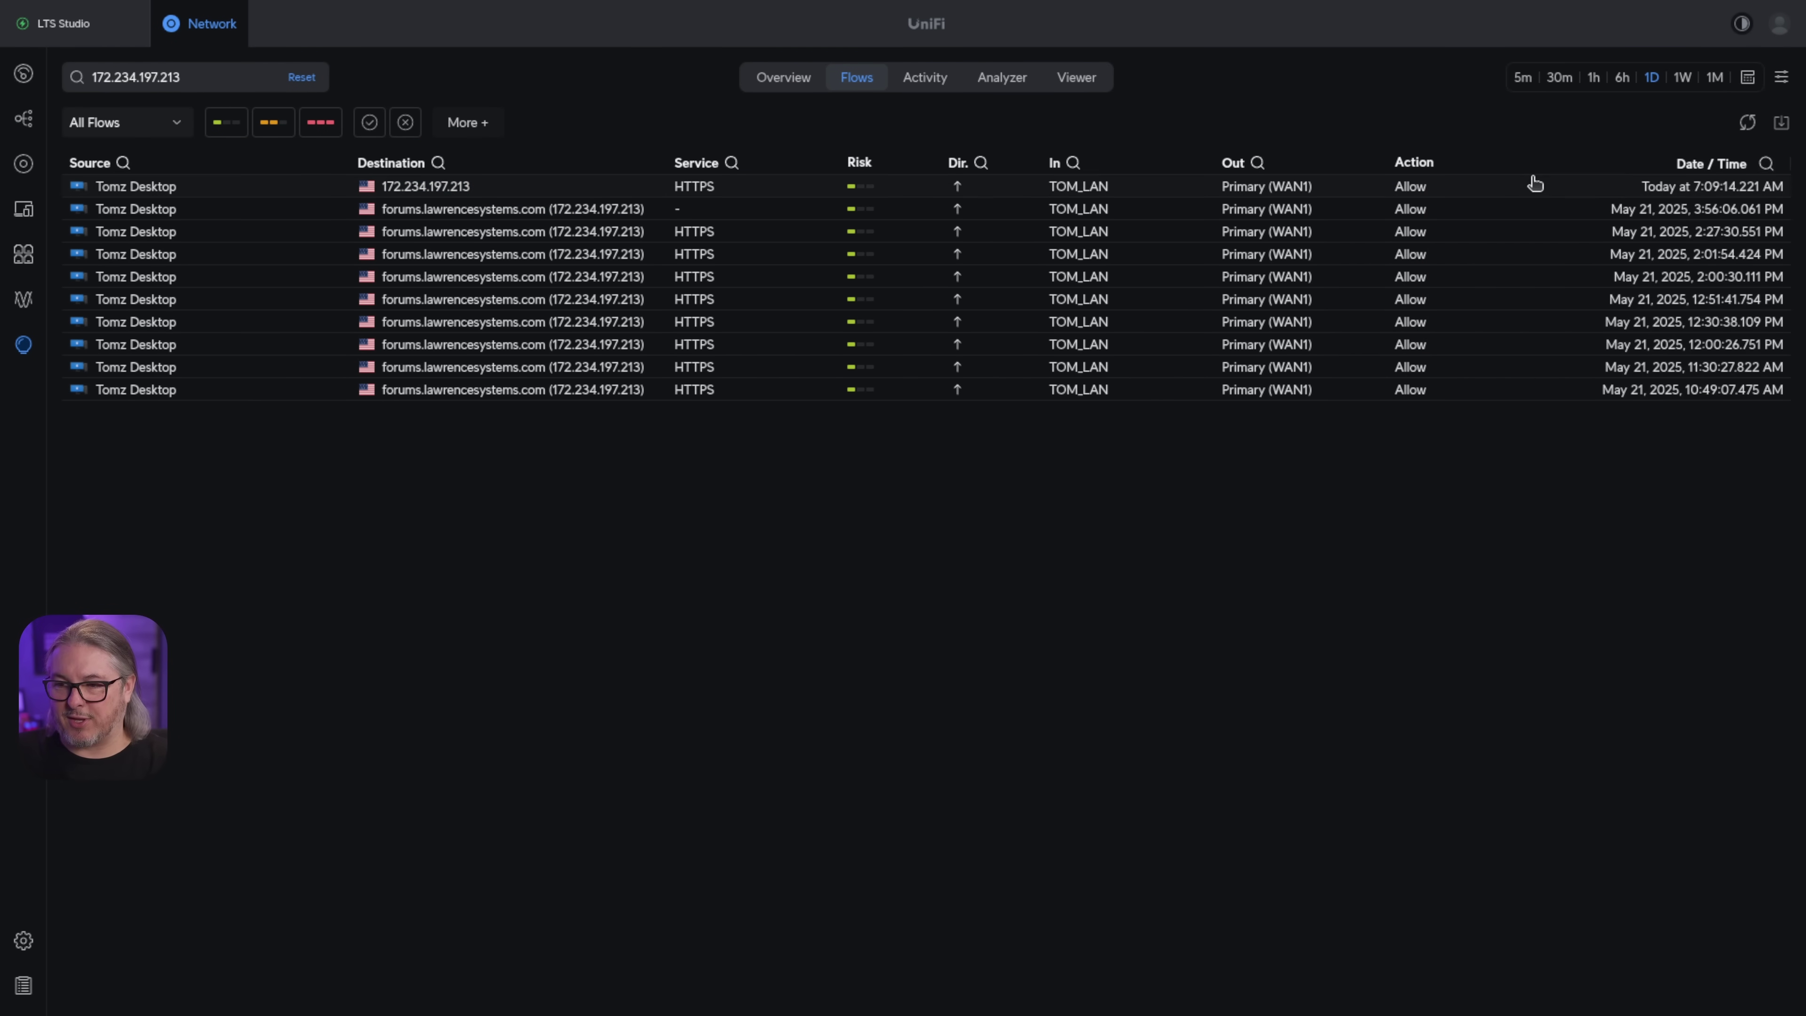
Recheck the latest flow, then limit flows to the last 5 minutes and reset the IP search
click(1733, 189)
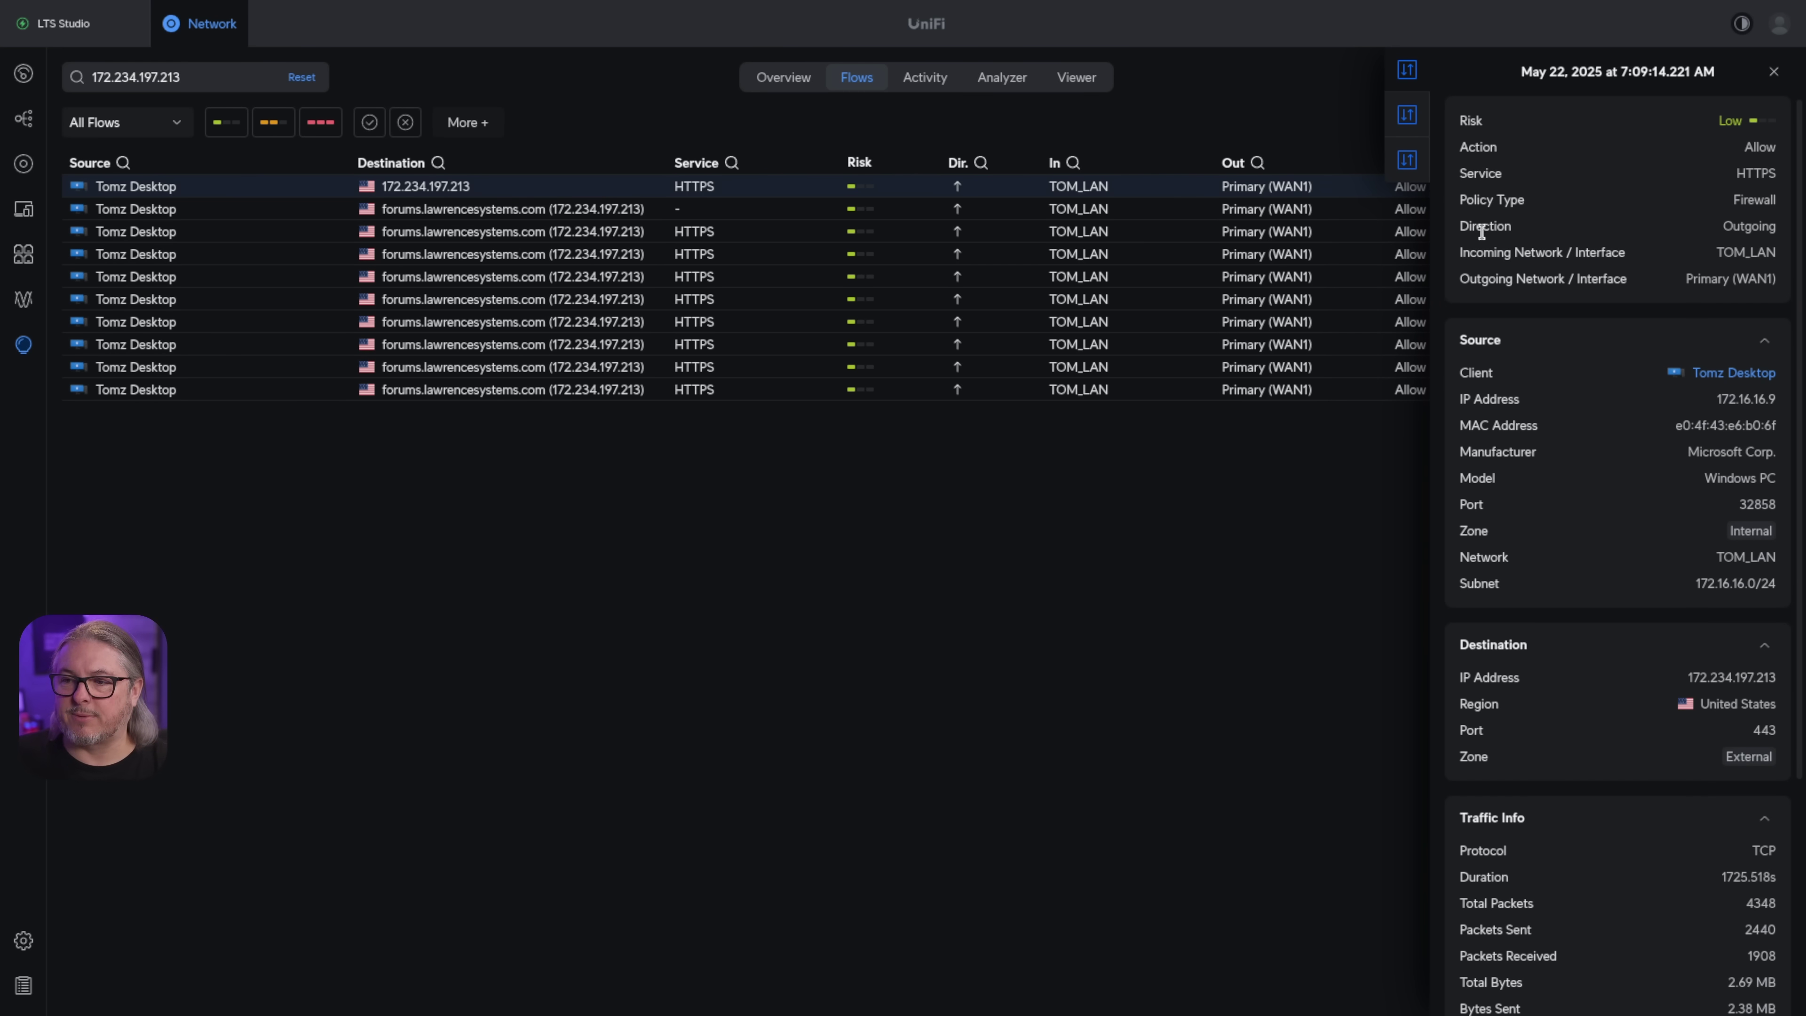
click(1773, 71)
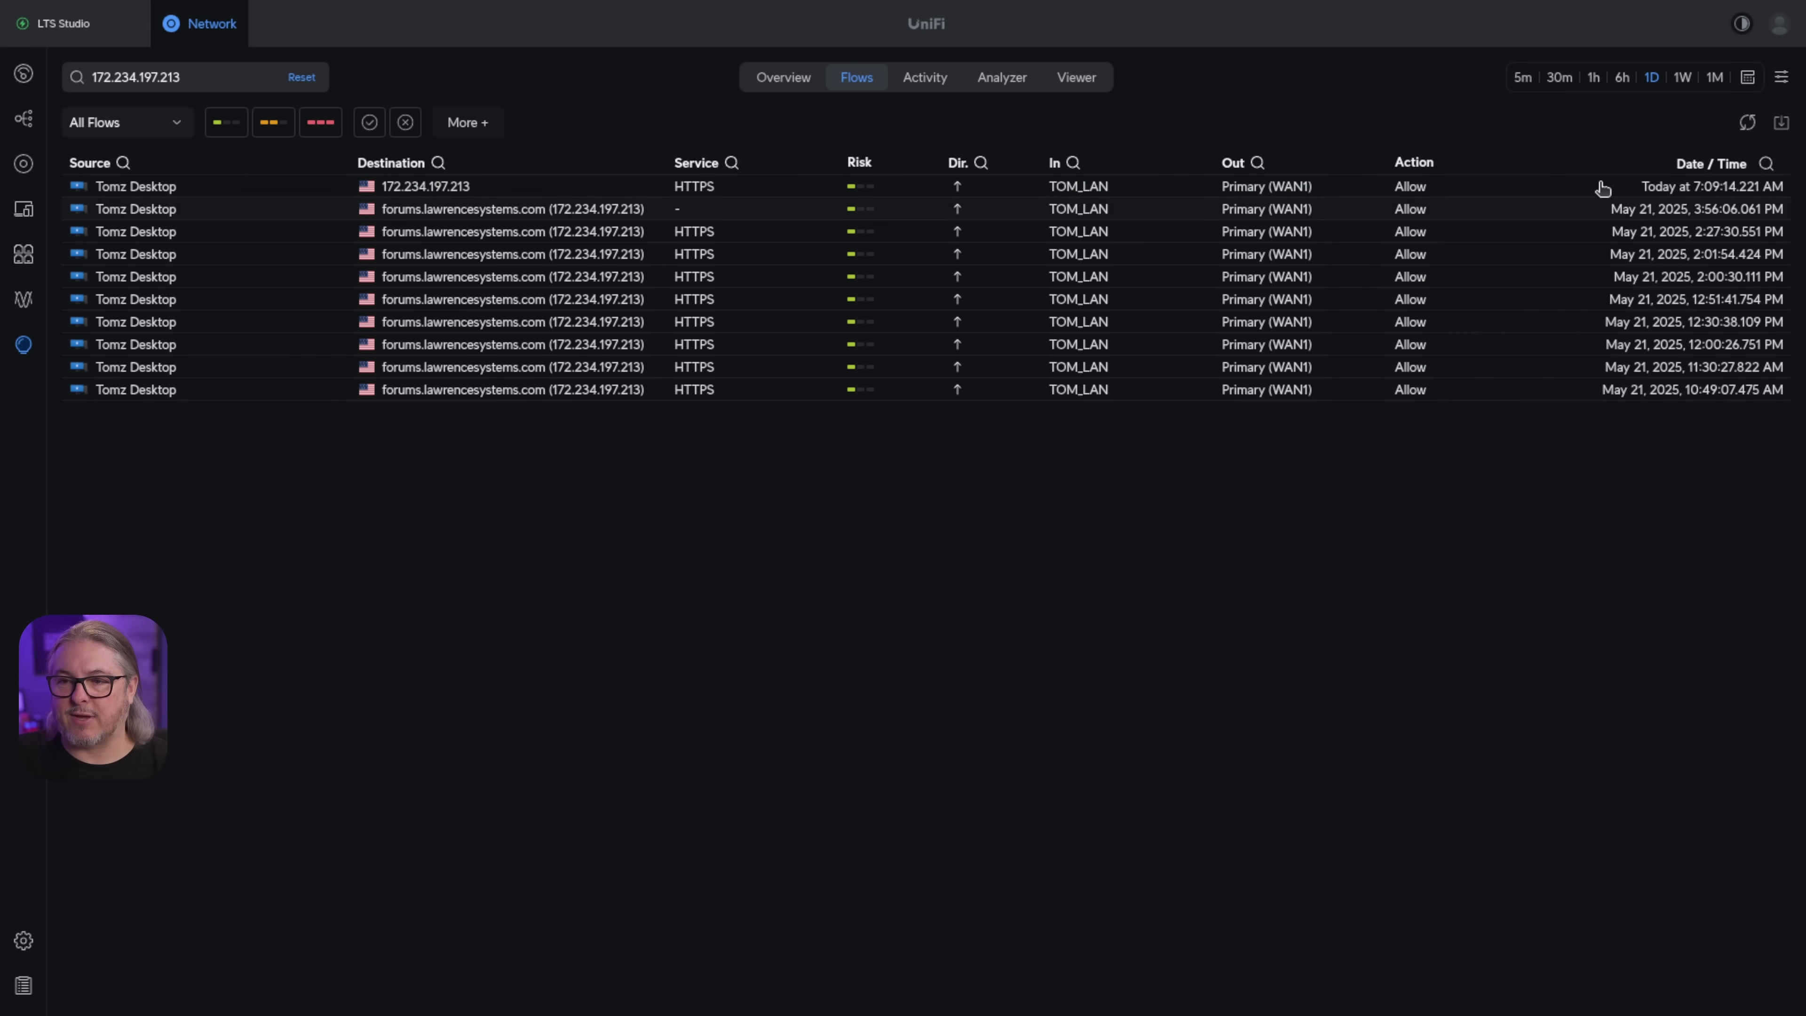
click(1520, 77)
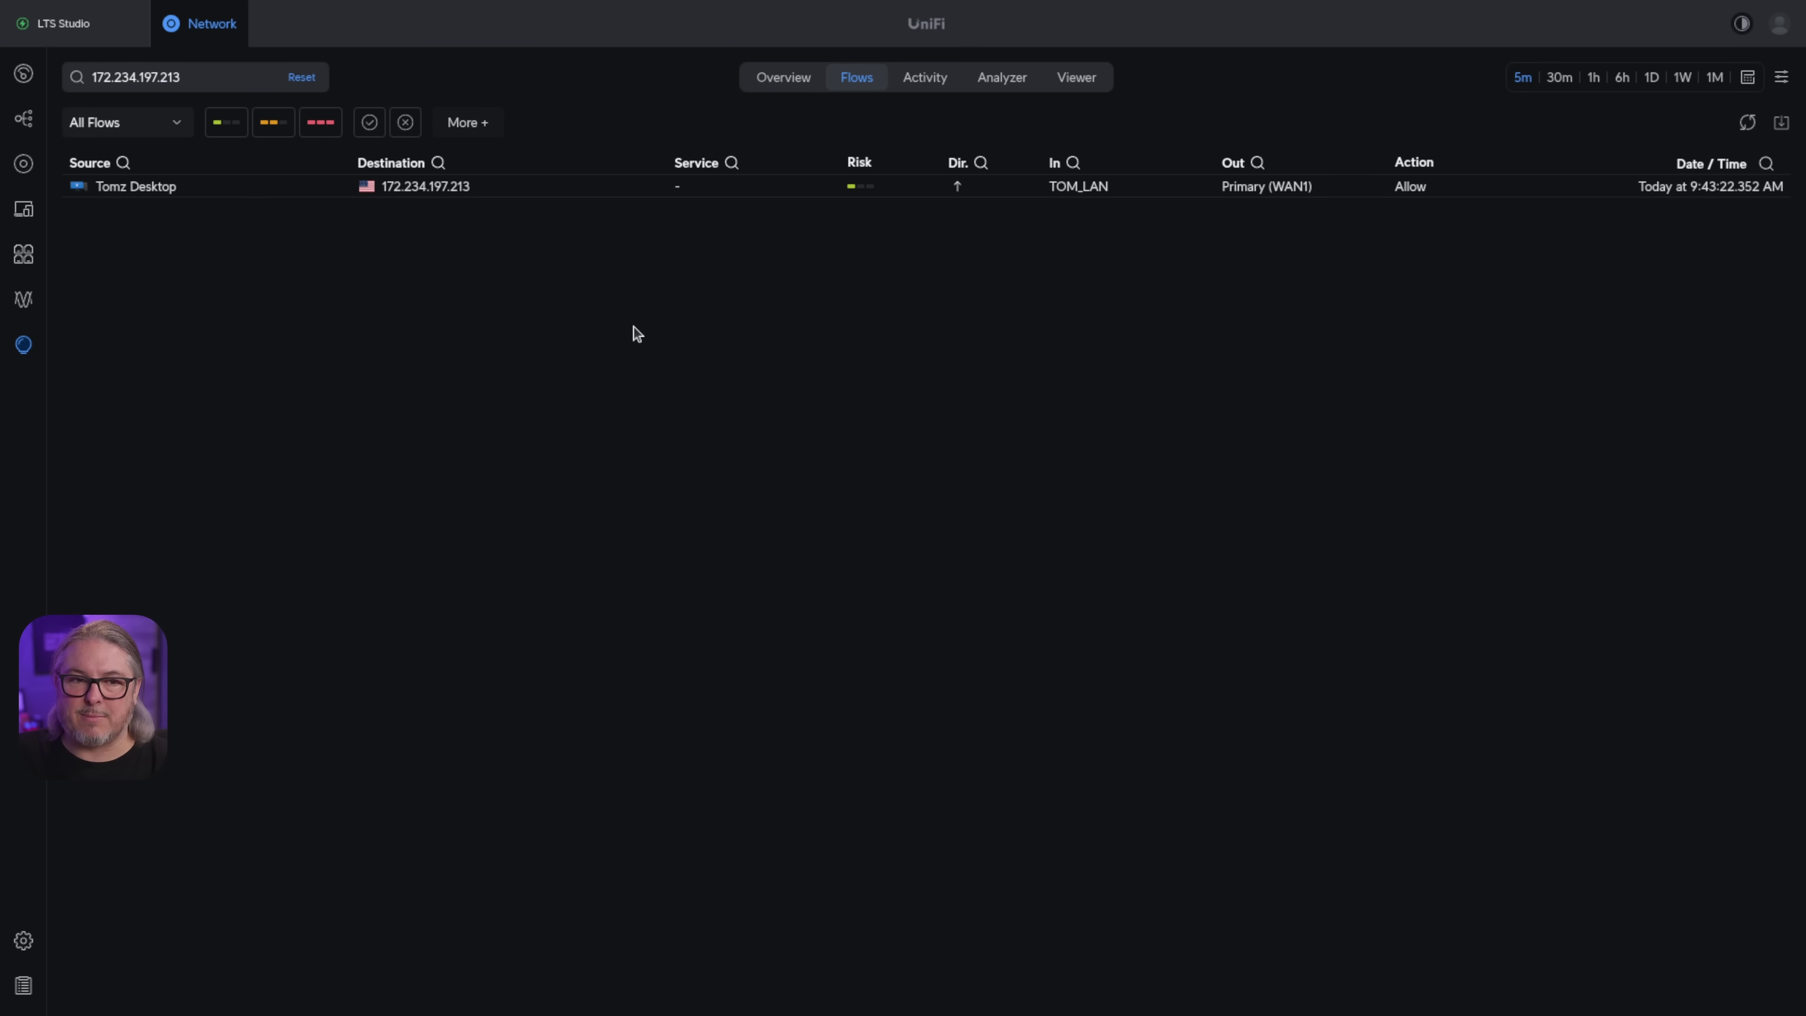
click(300, 77)
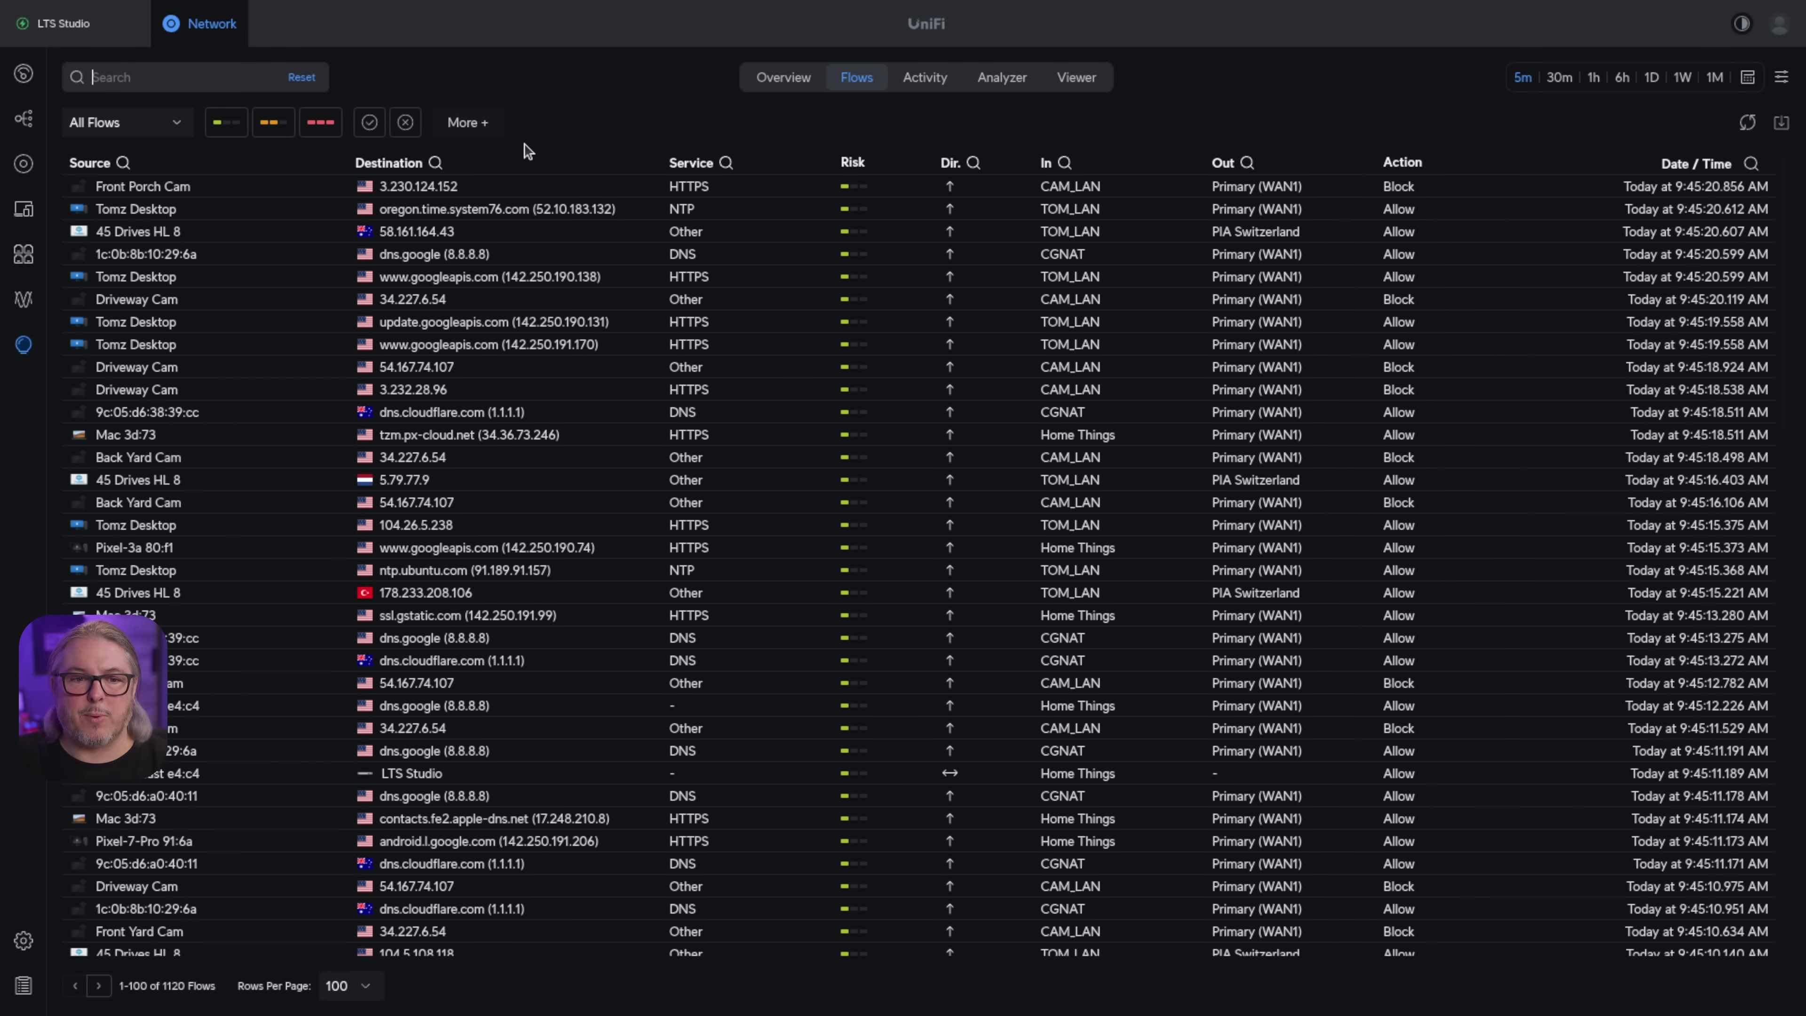
Filter the flows to Blocked and open a Driveway Cam blocked flow's details
click(124, 122)
click(151, 179)
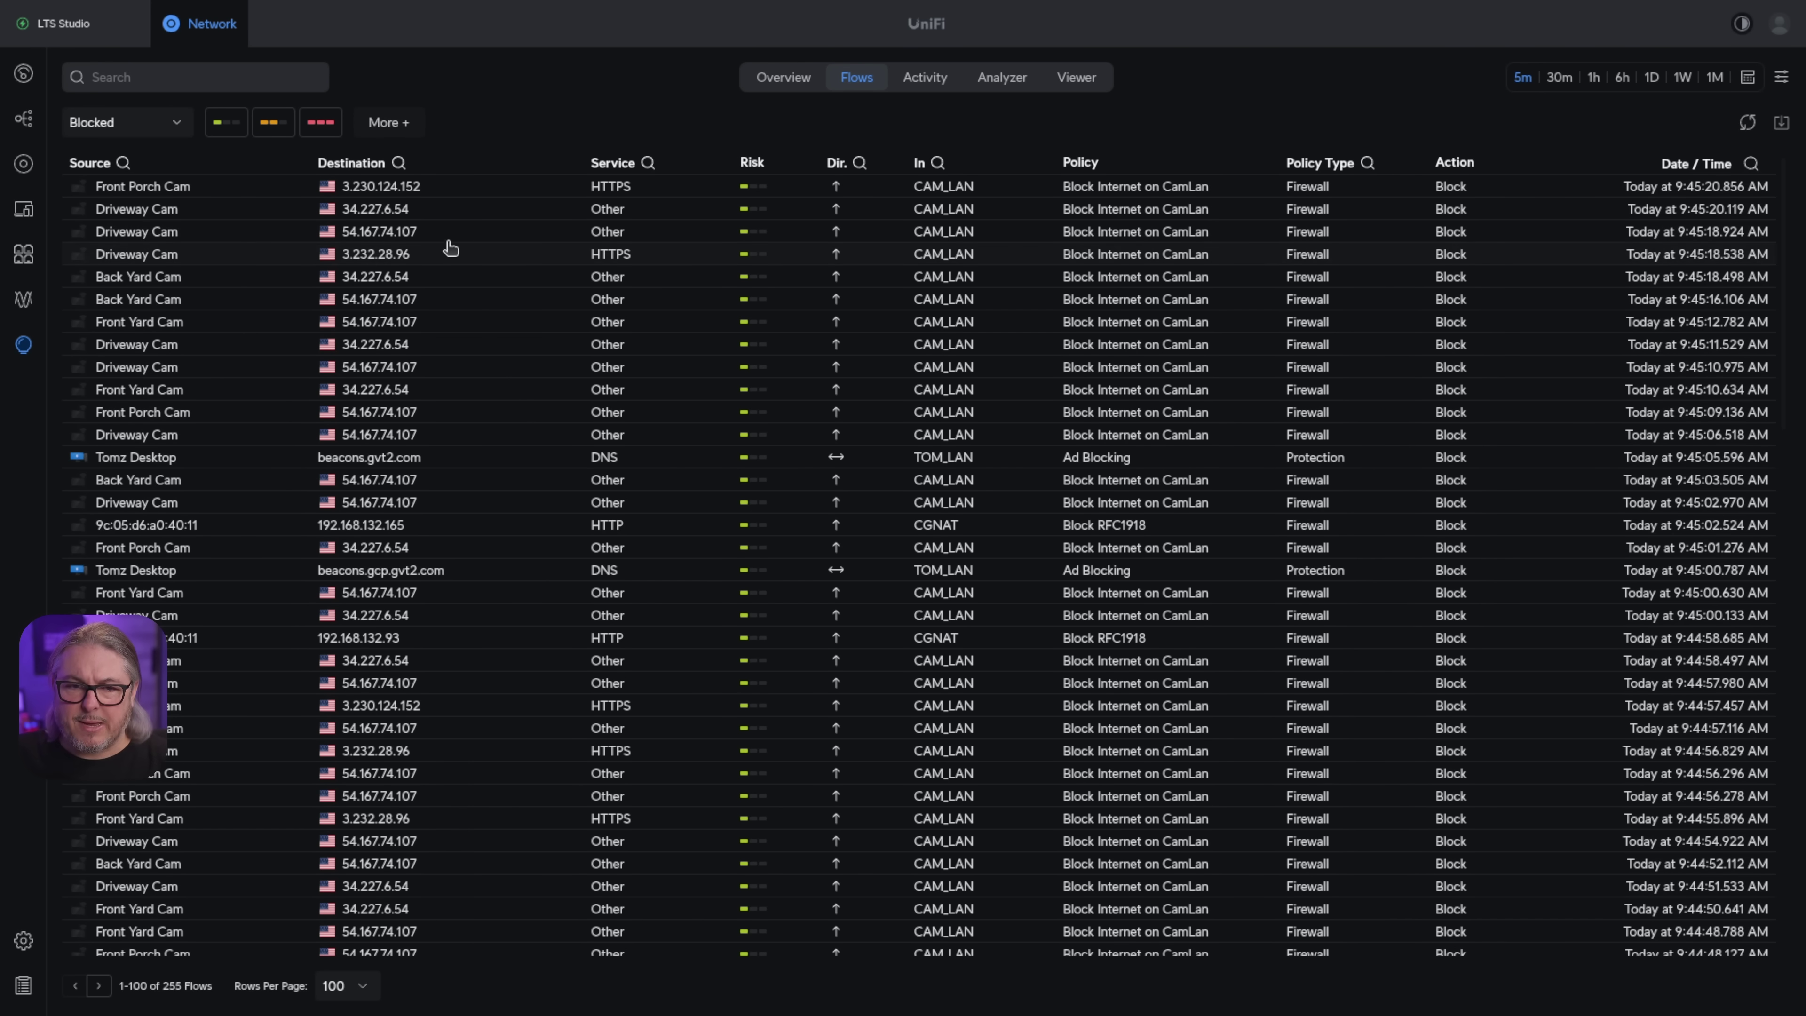
click(389, 238)
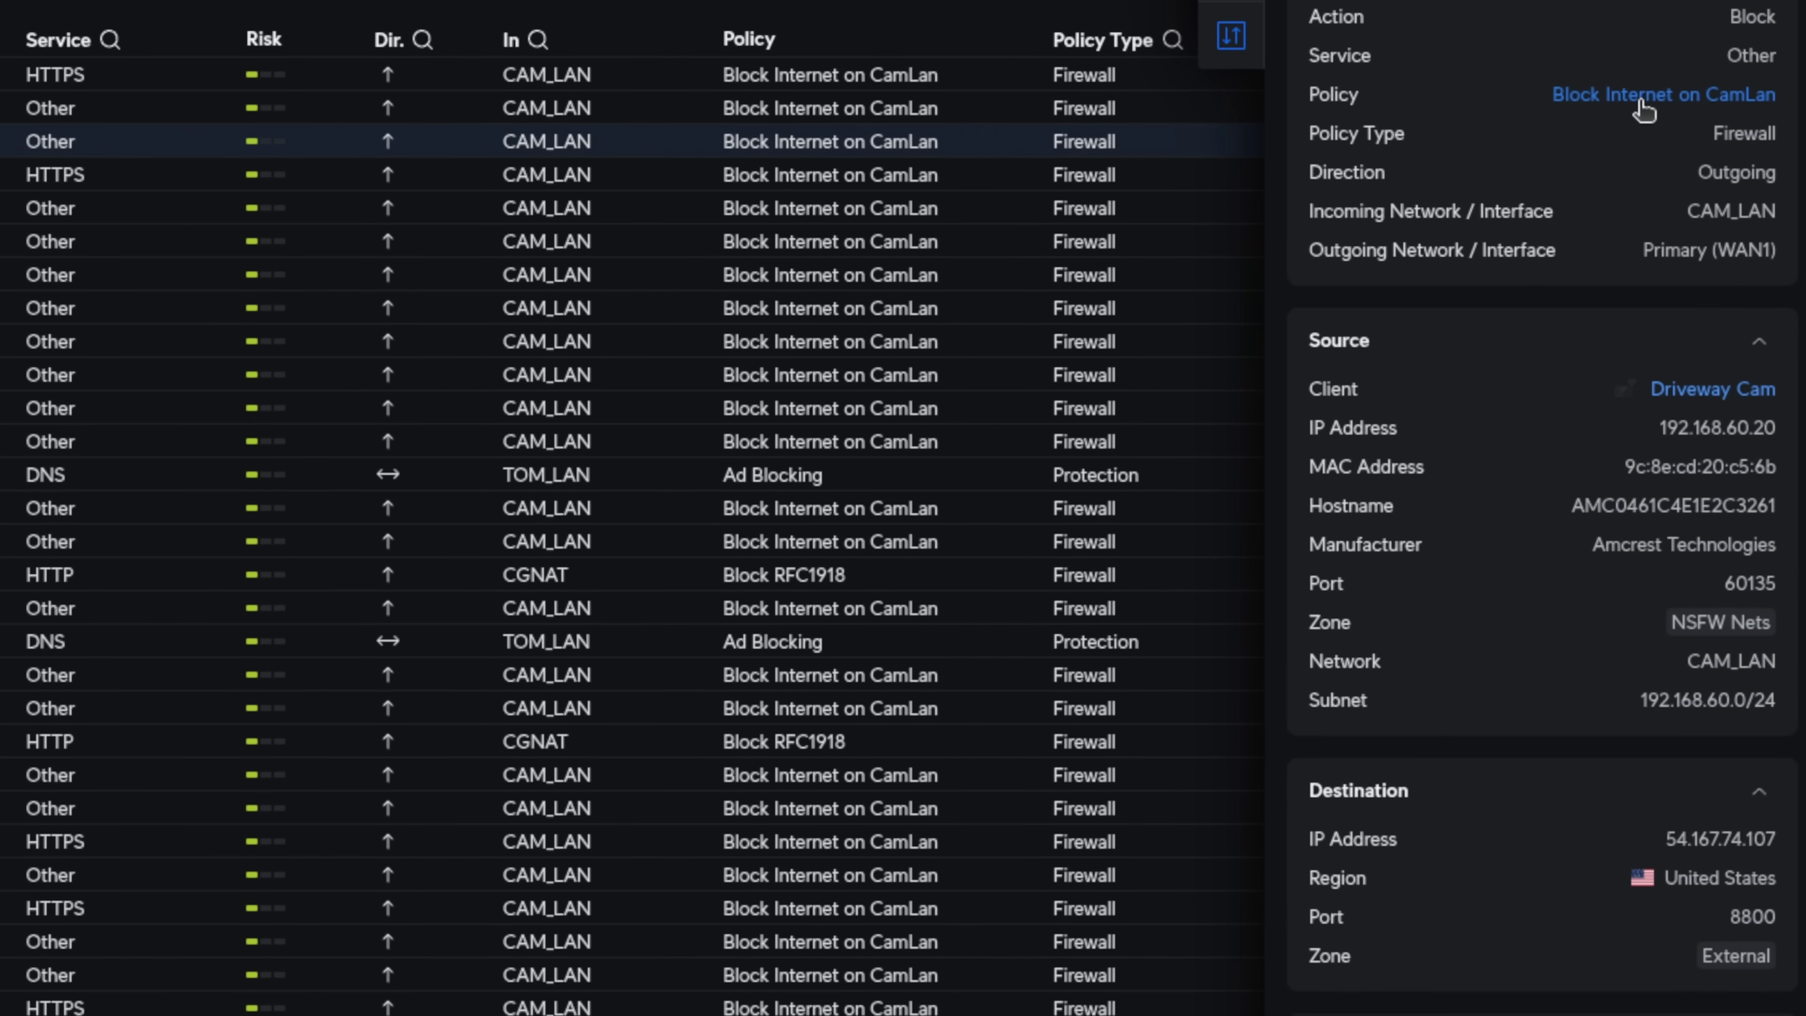
Open and review the Block Internet on CamLan policy settings
click(1645, 106)
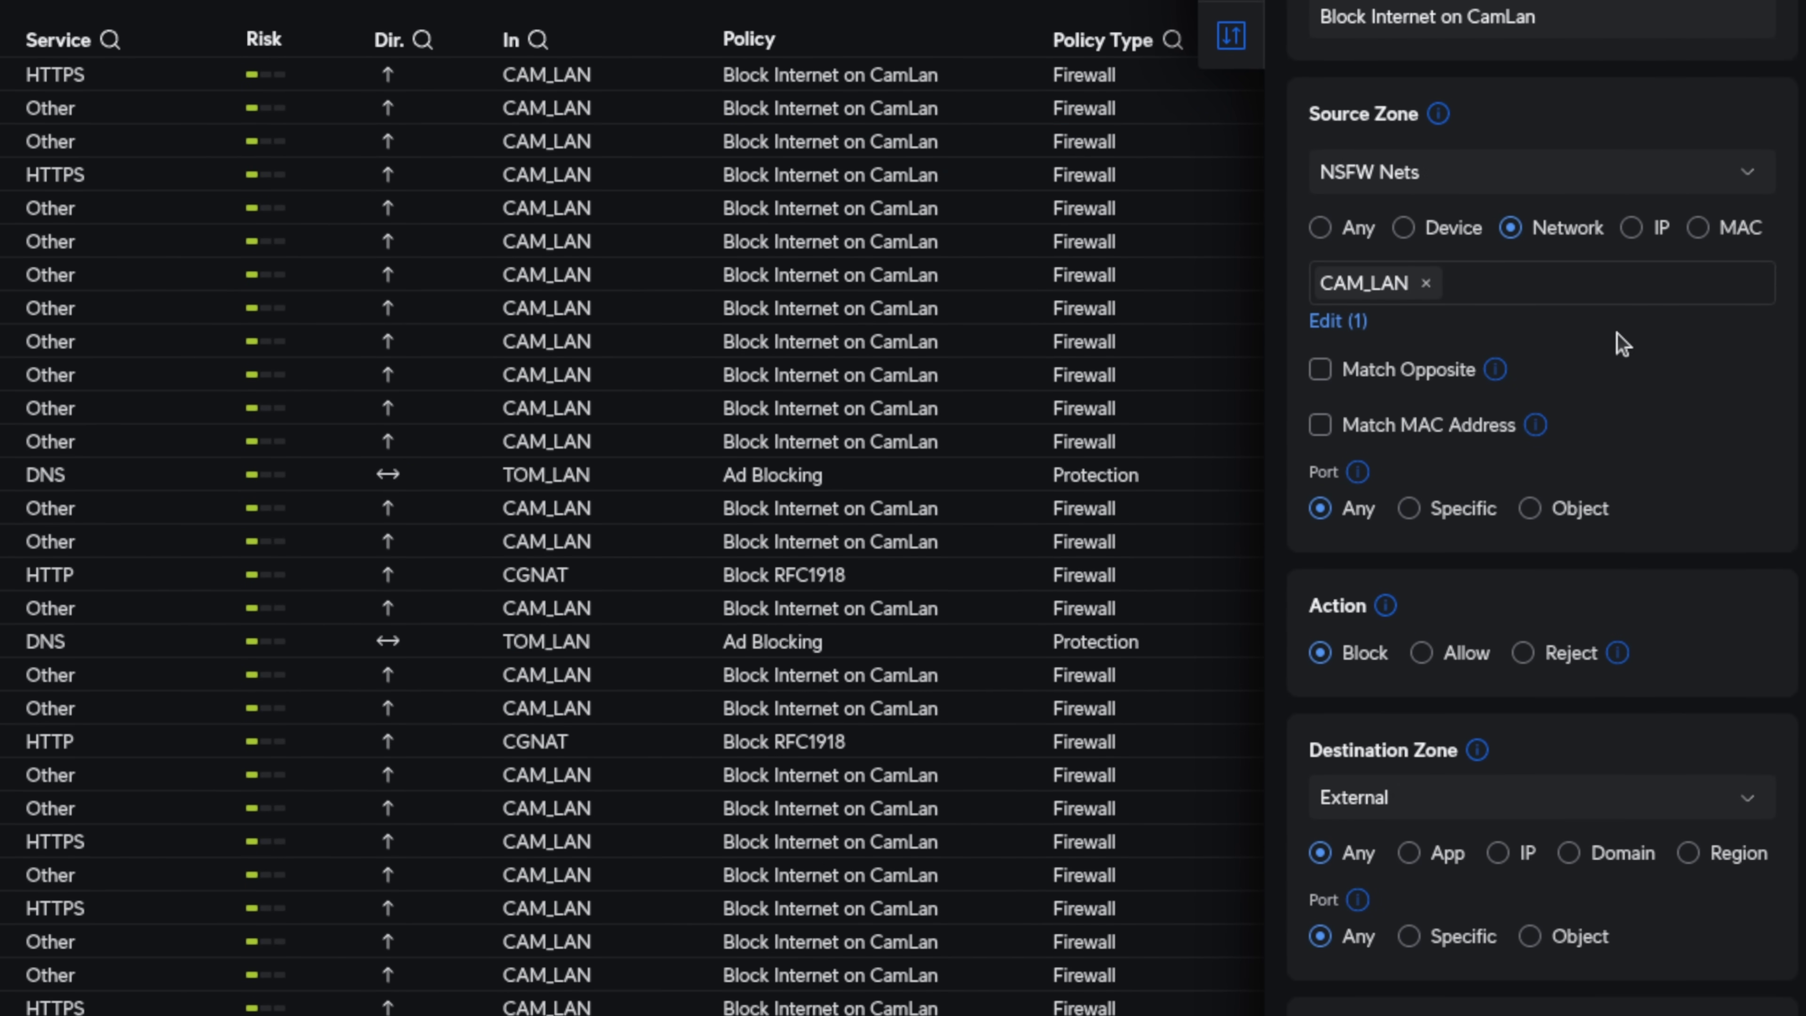
scroll(1609, 337, down, 5)
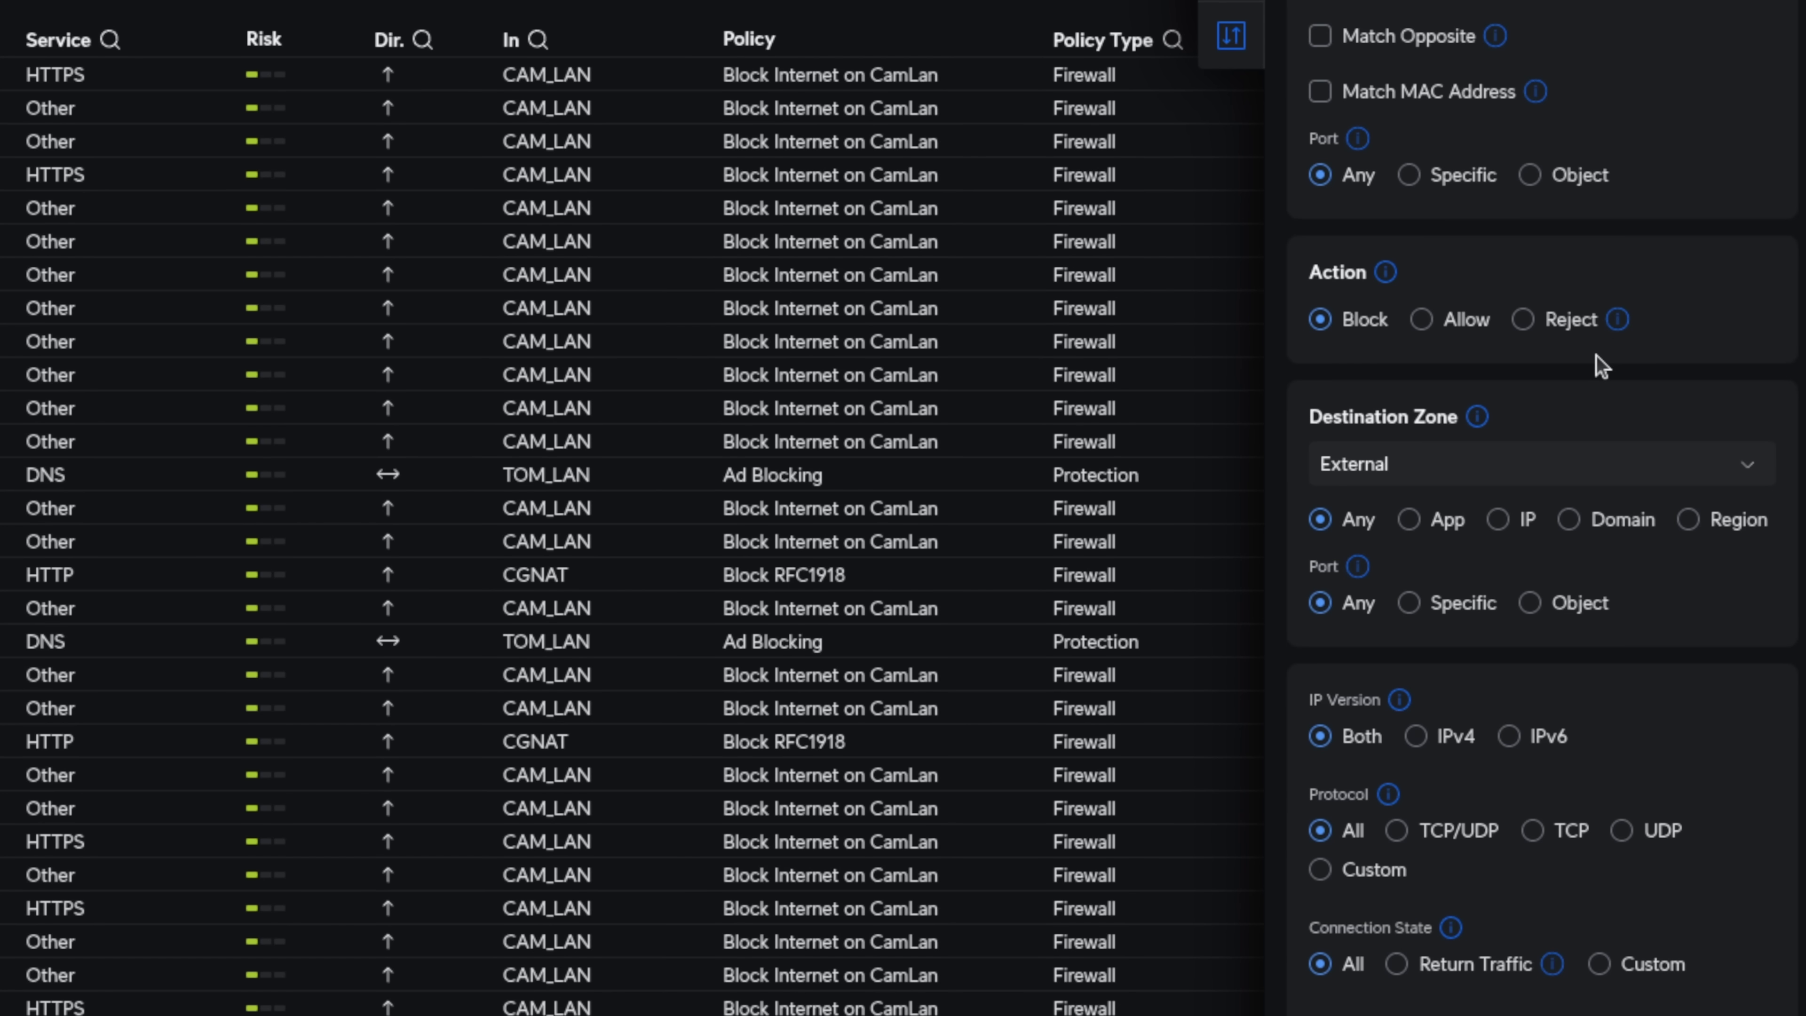
scroll(1599, 360, down, 5)
scroll(1599, 362, up, 3)
scroll(1593, 375, up, 7)
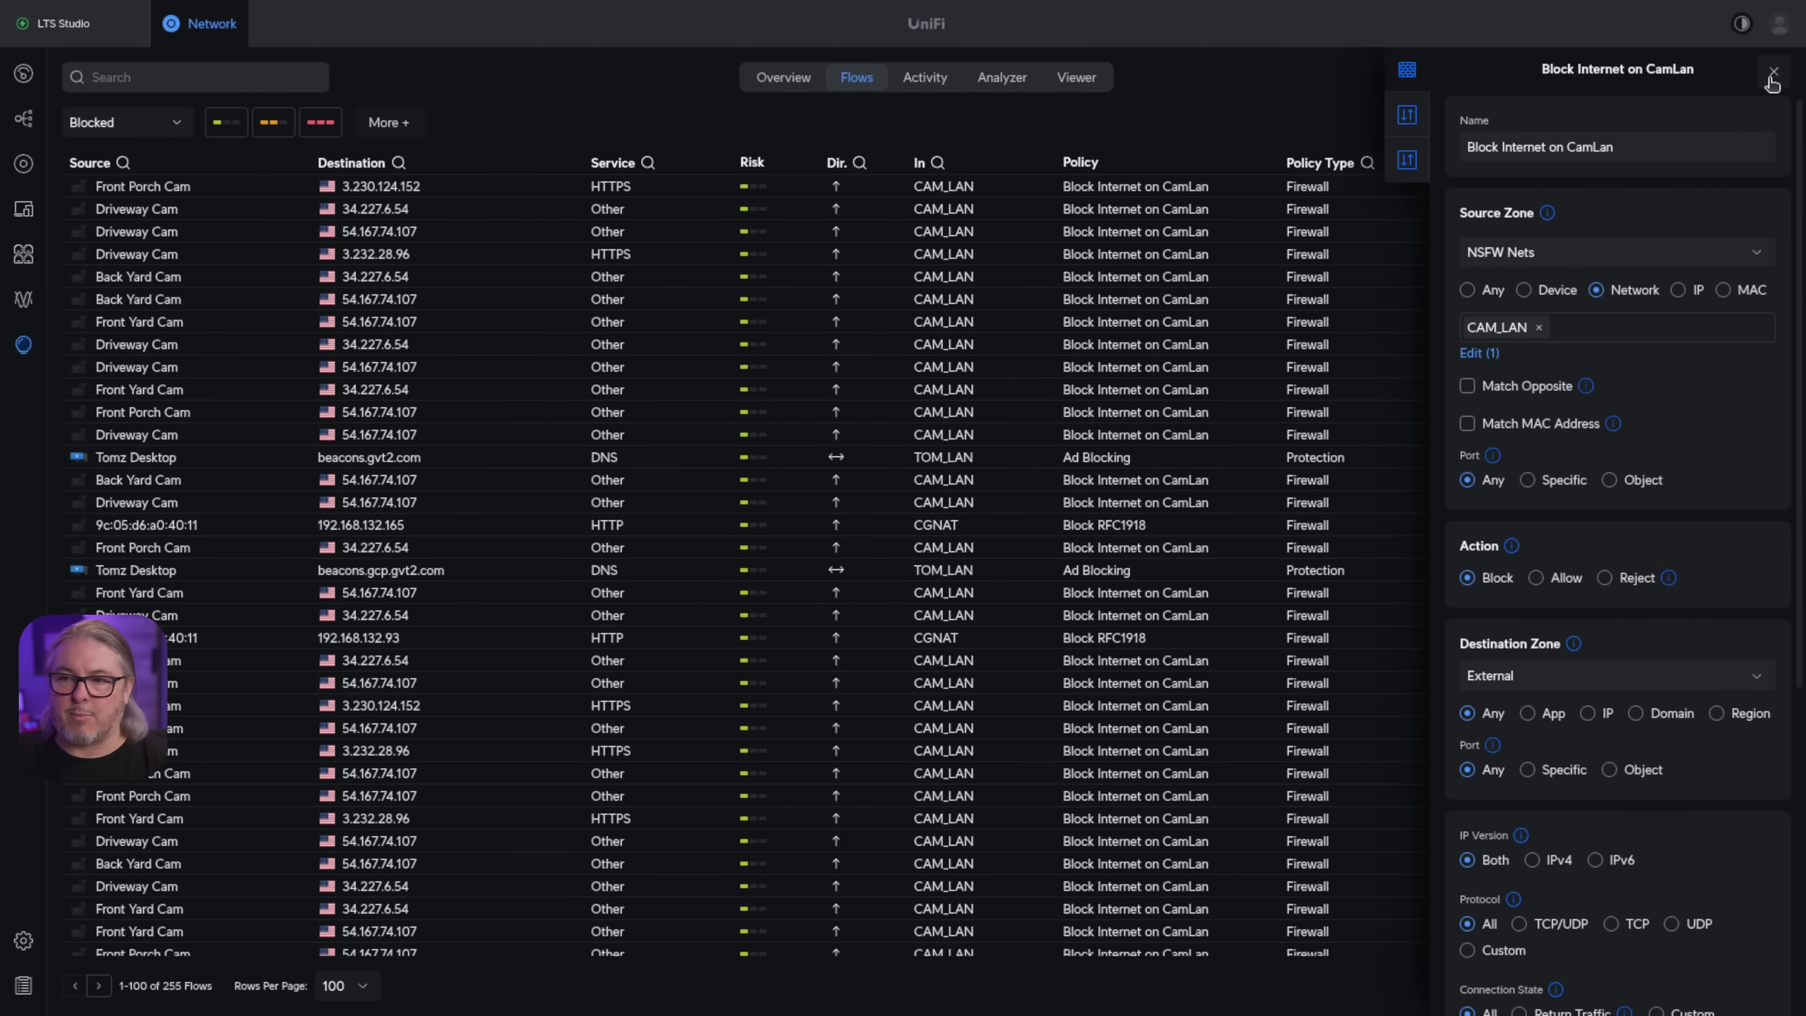
Open the Driveway Cam 9:45:18 flow and select its manufacturer and destination IP 54.167.74.107
click(1773, 84)
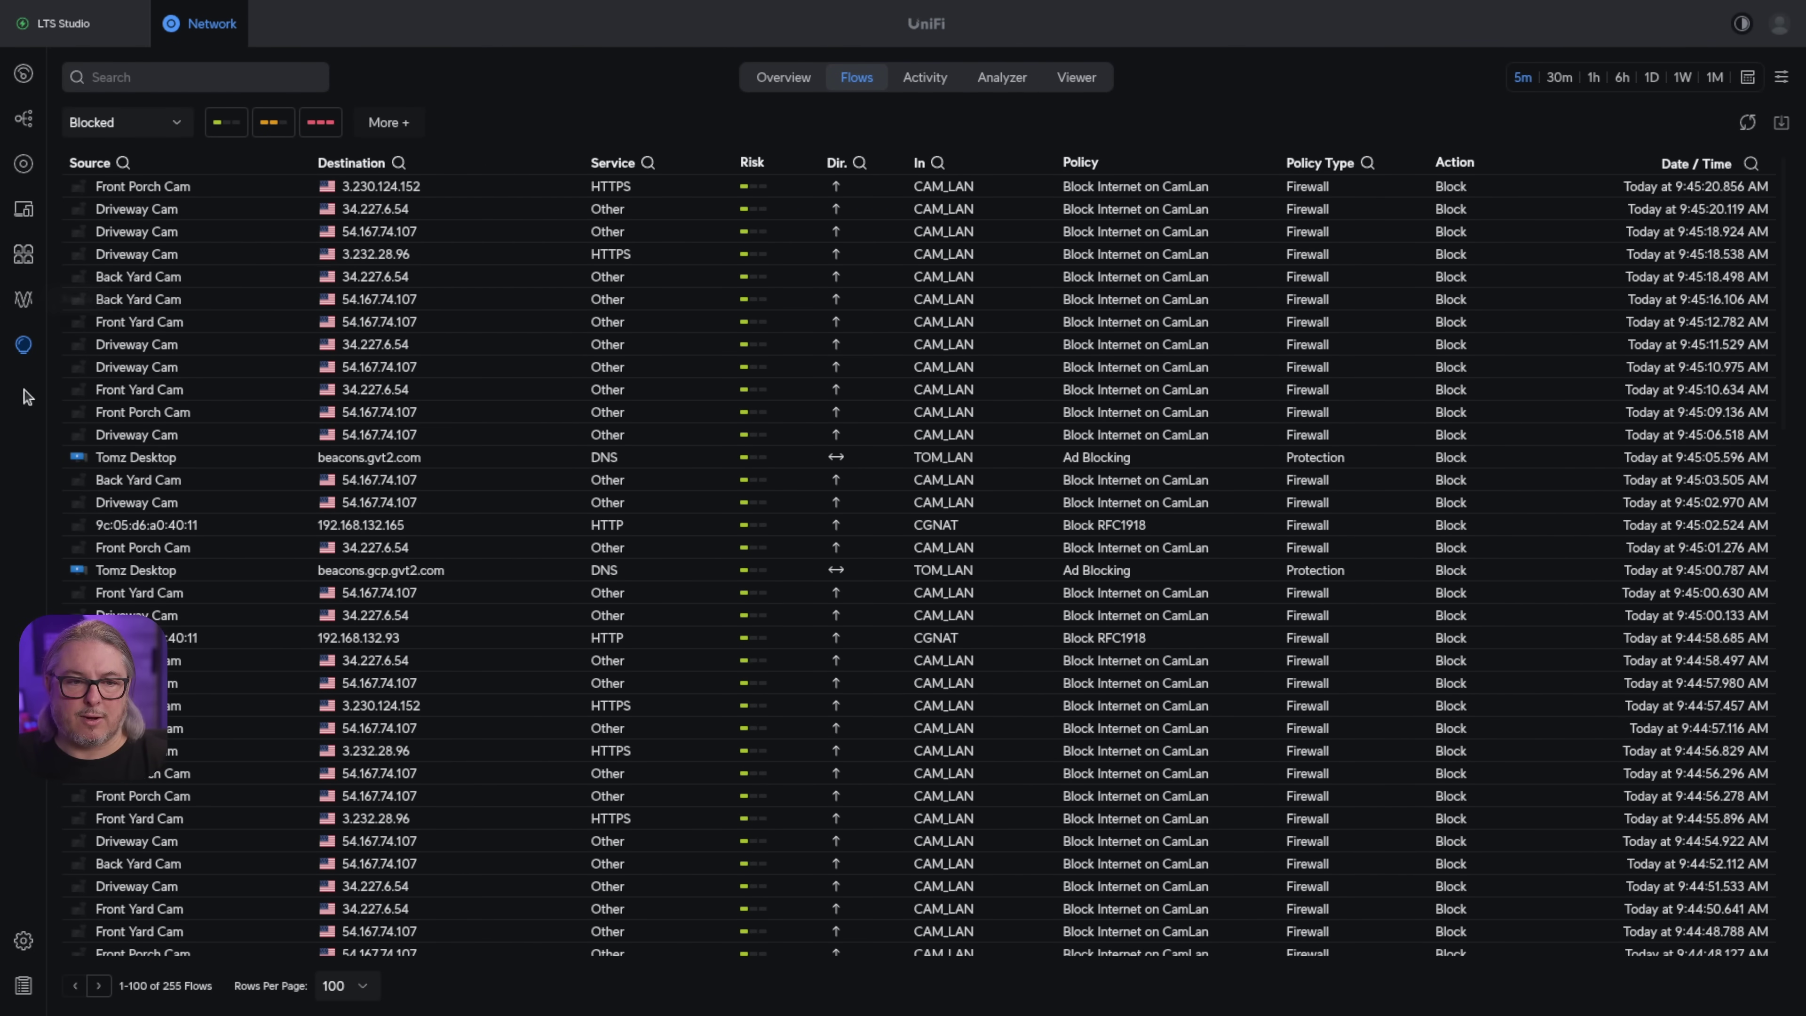
click(187, 237)
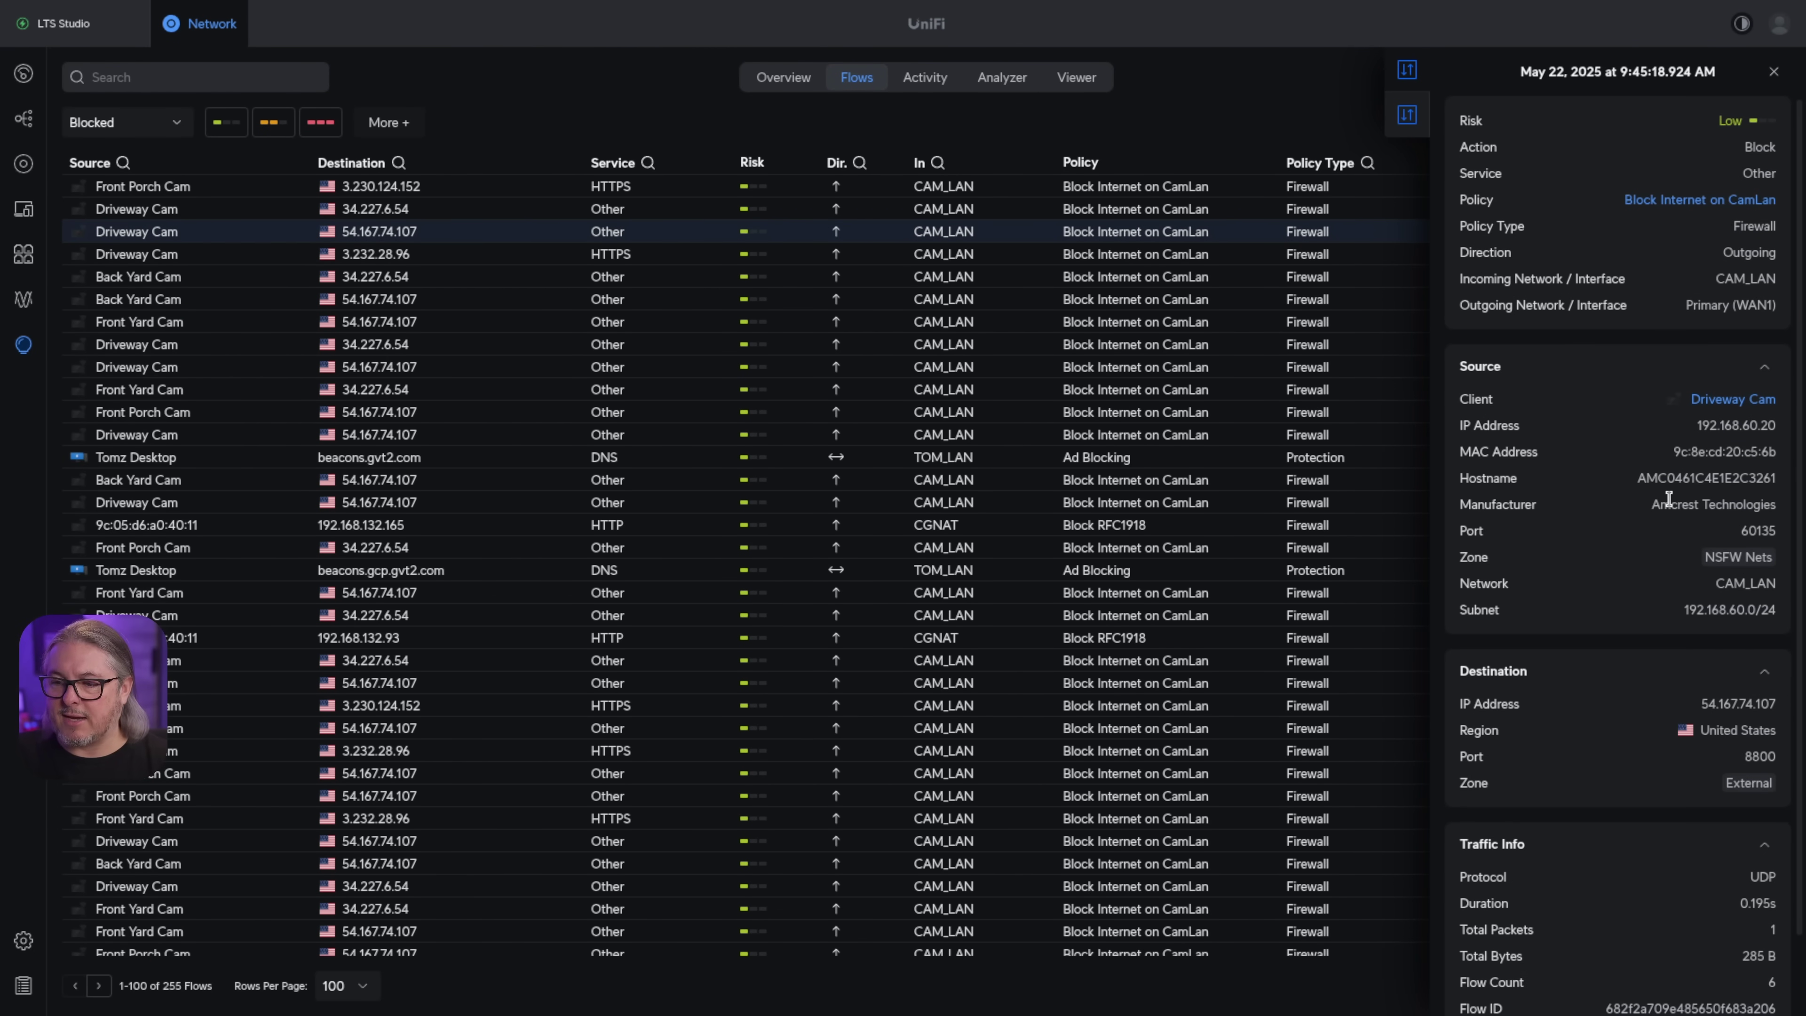
drag(1651, 503, 1776, 519)
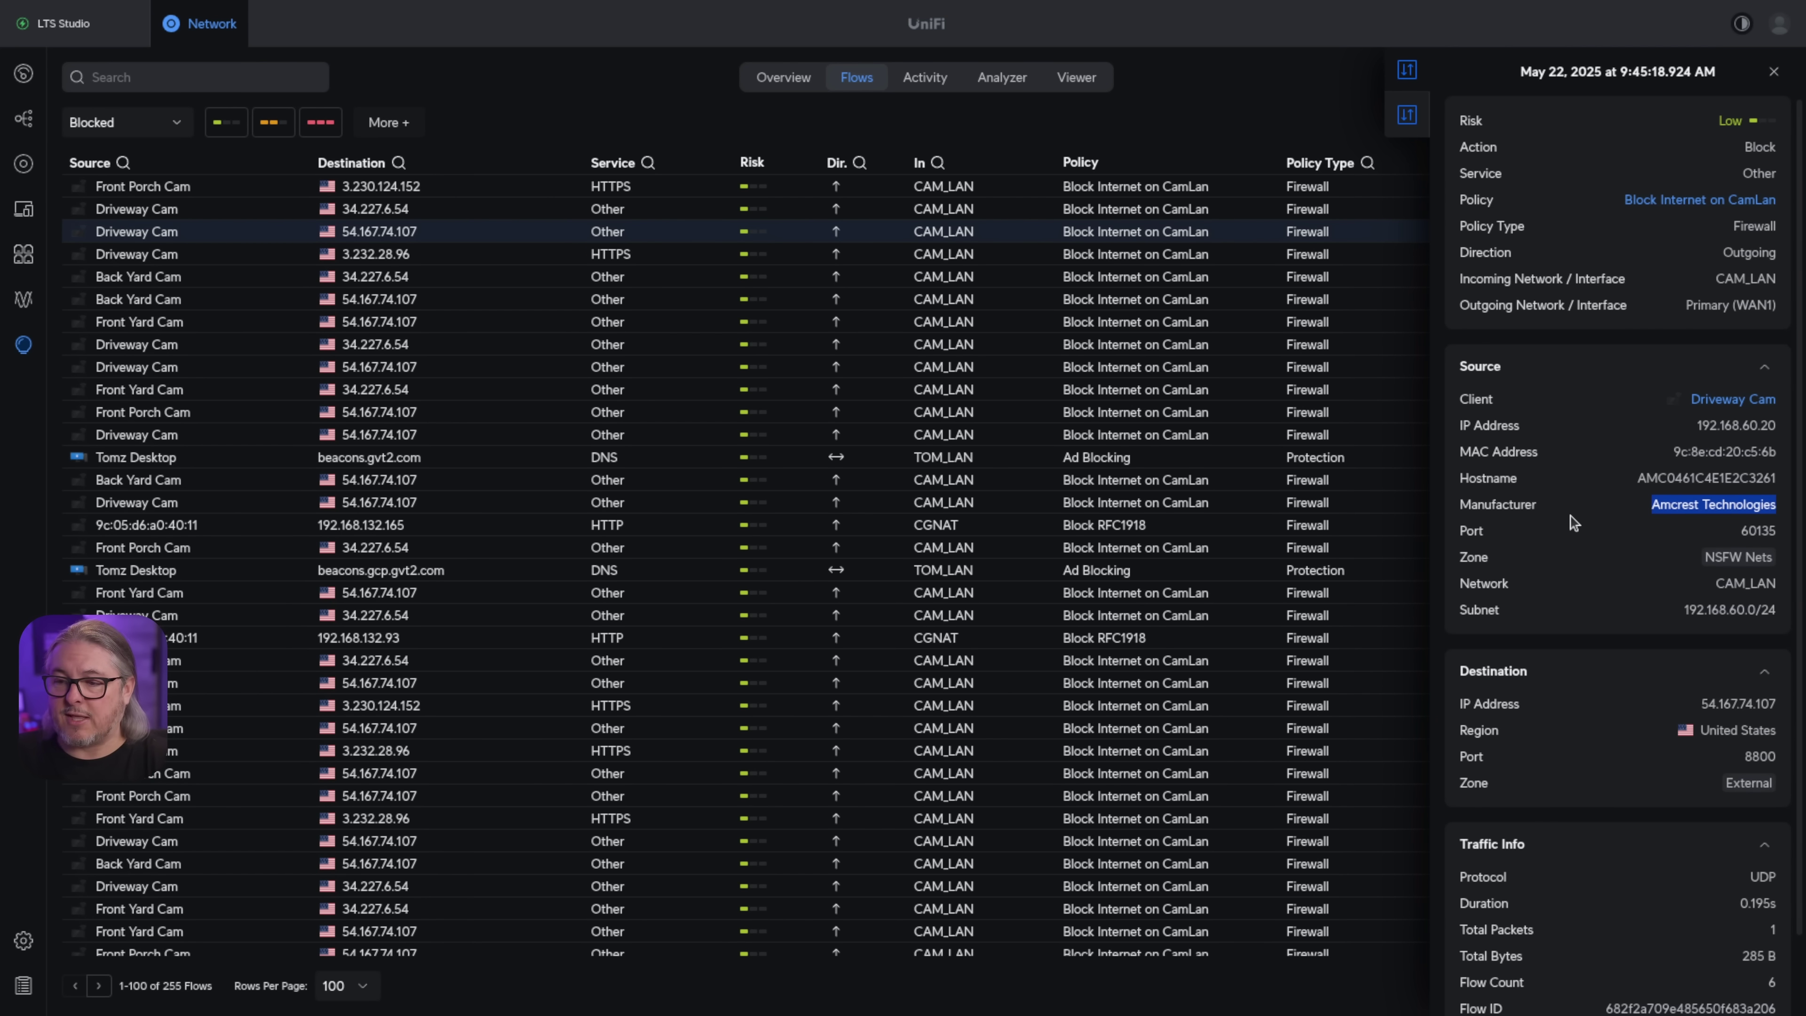
scroll(1610, 491, down, 1)
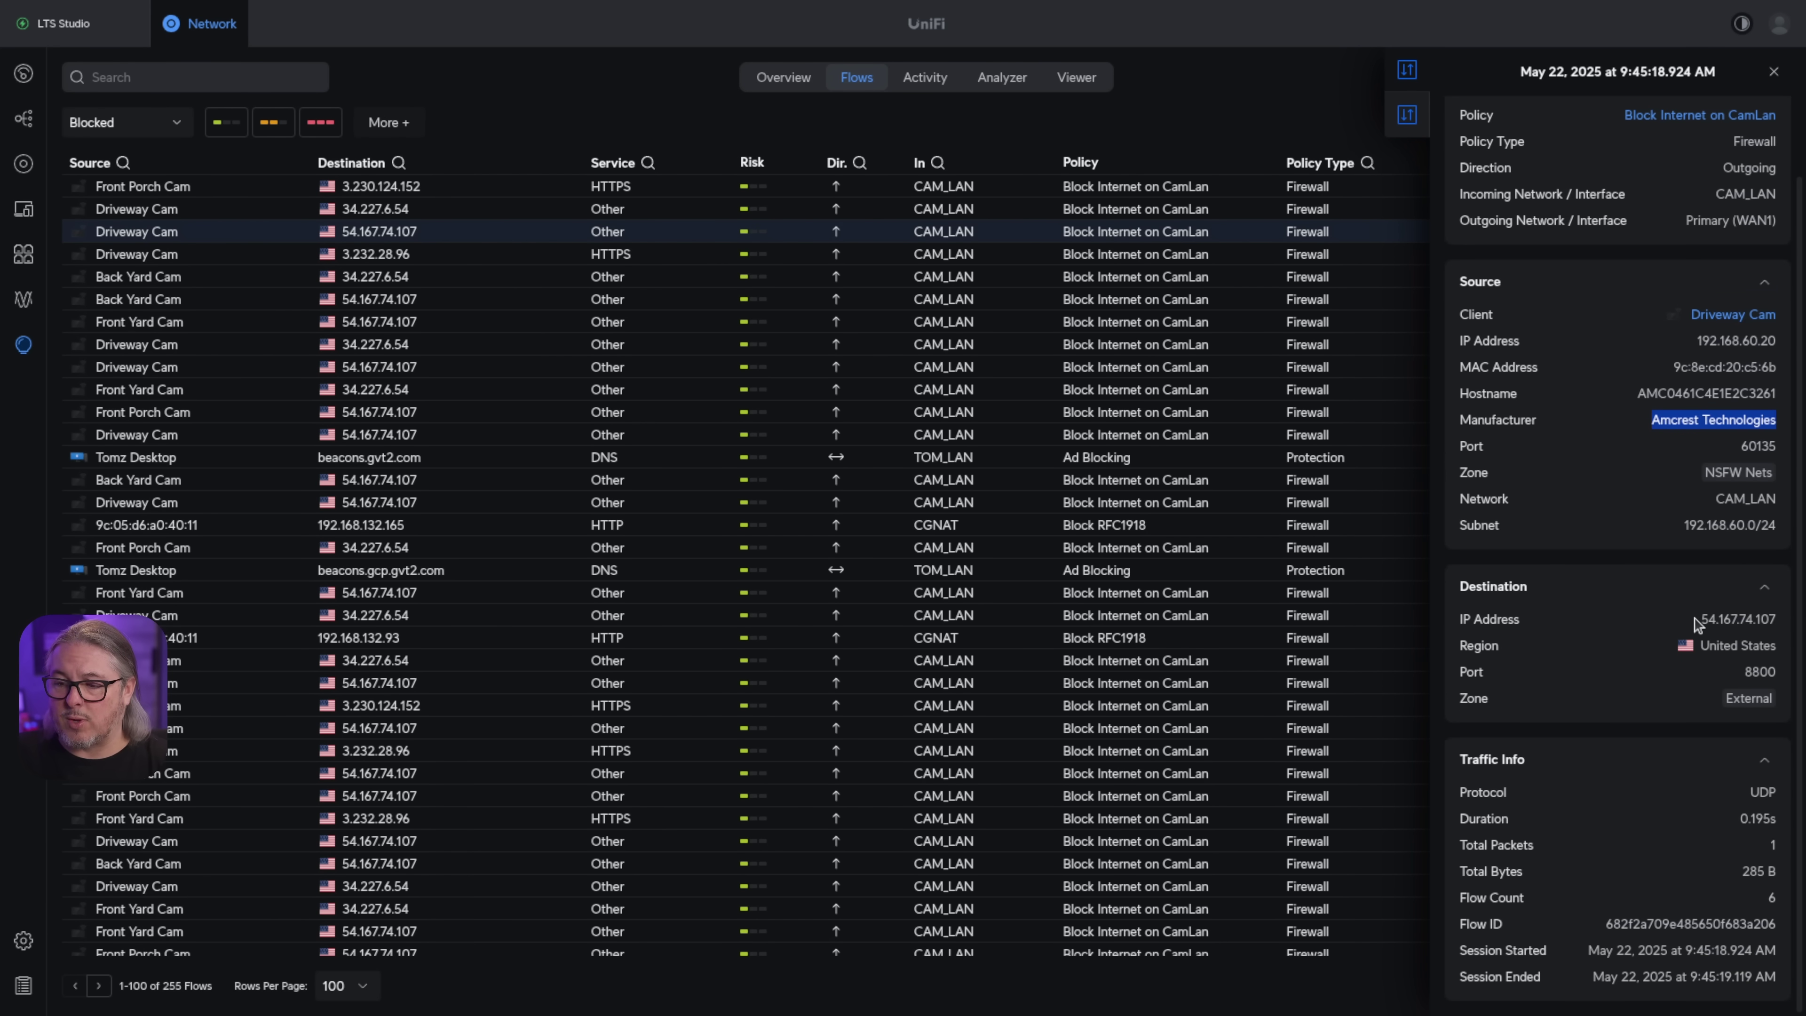
drag(1699, 620, 1789, 628)
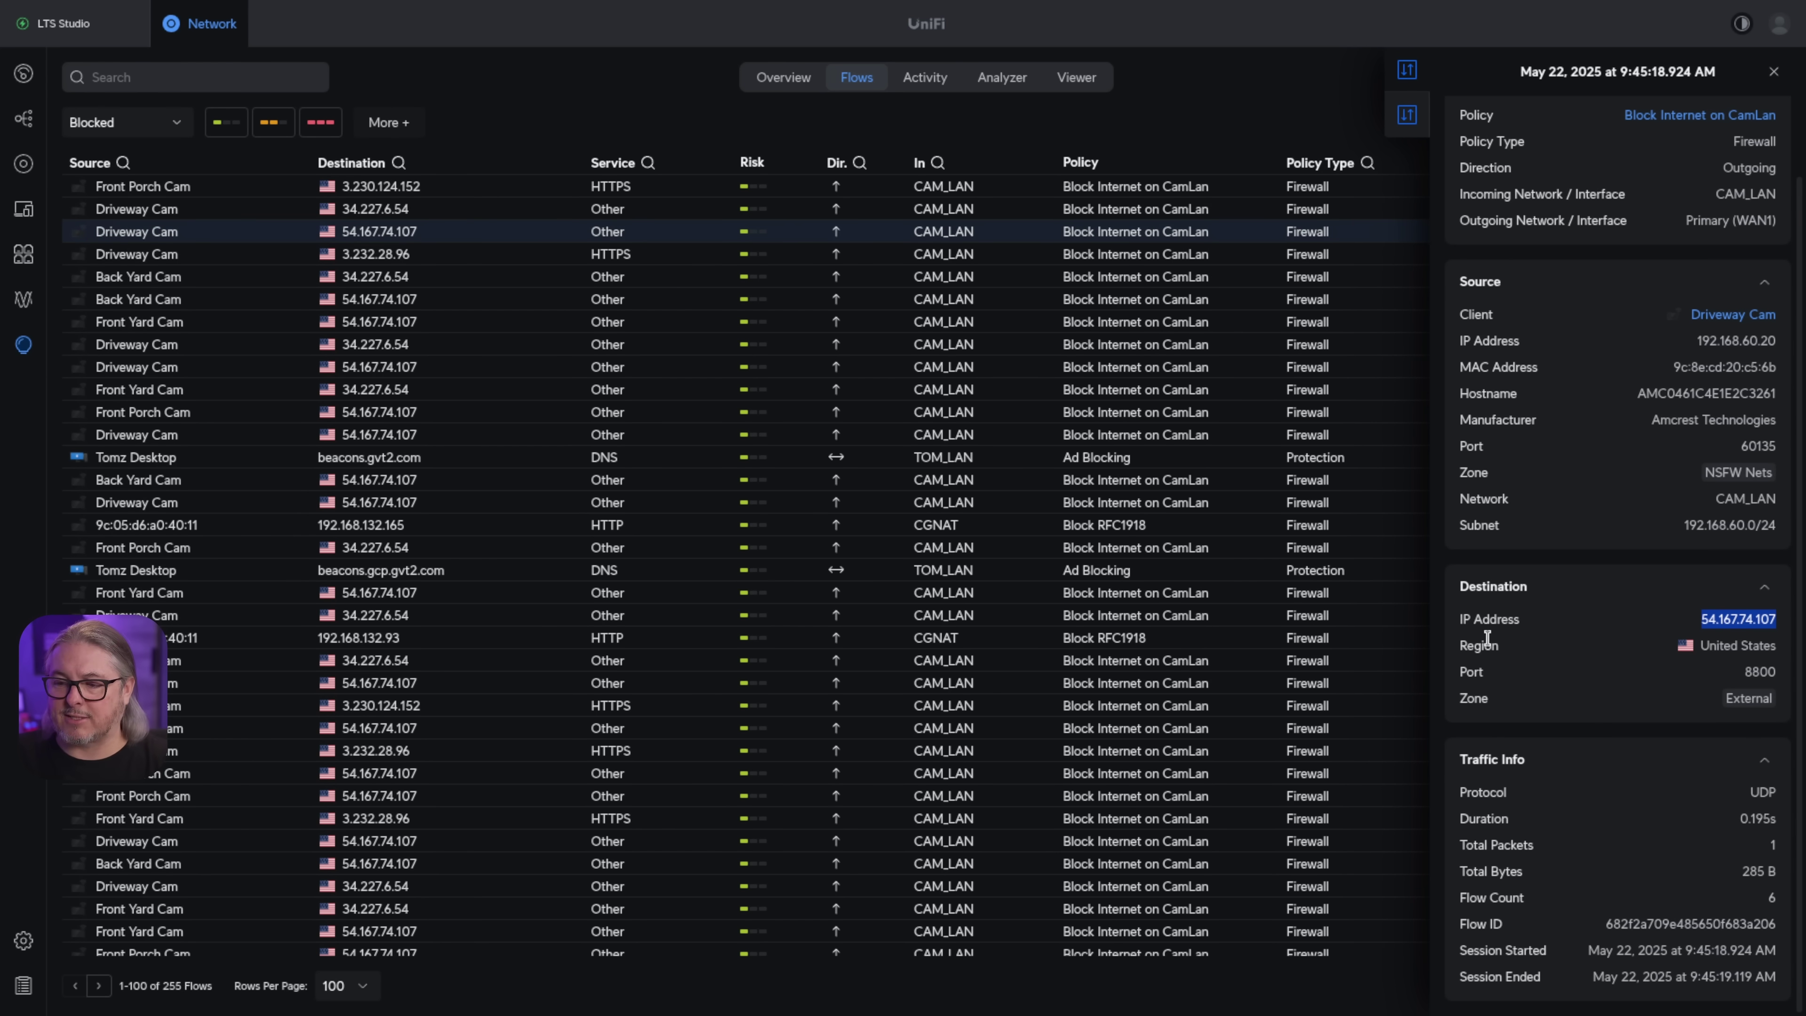
Copy 54.167.74.107 and look it up on VirusTotal
right_click(1732, 619)
click(1686, 638)
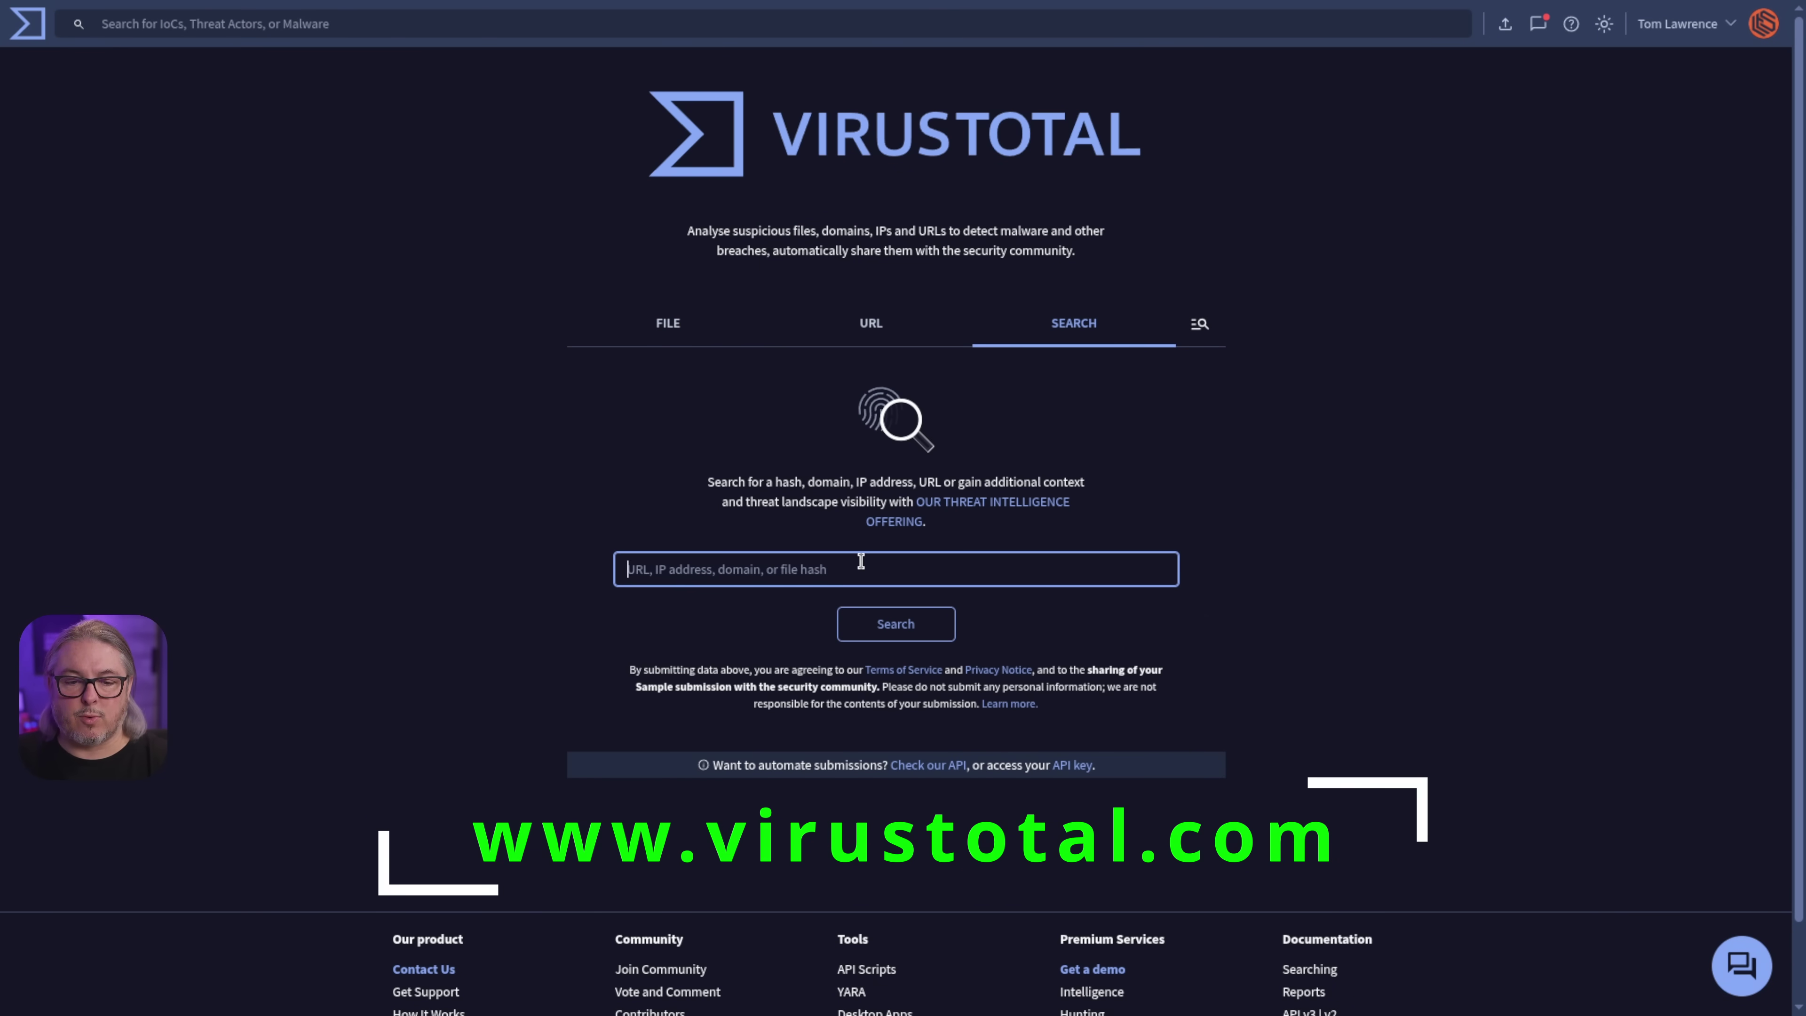
key(ctrl+v)
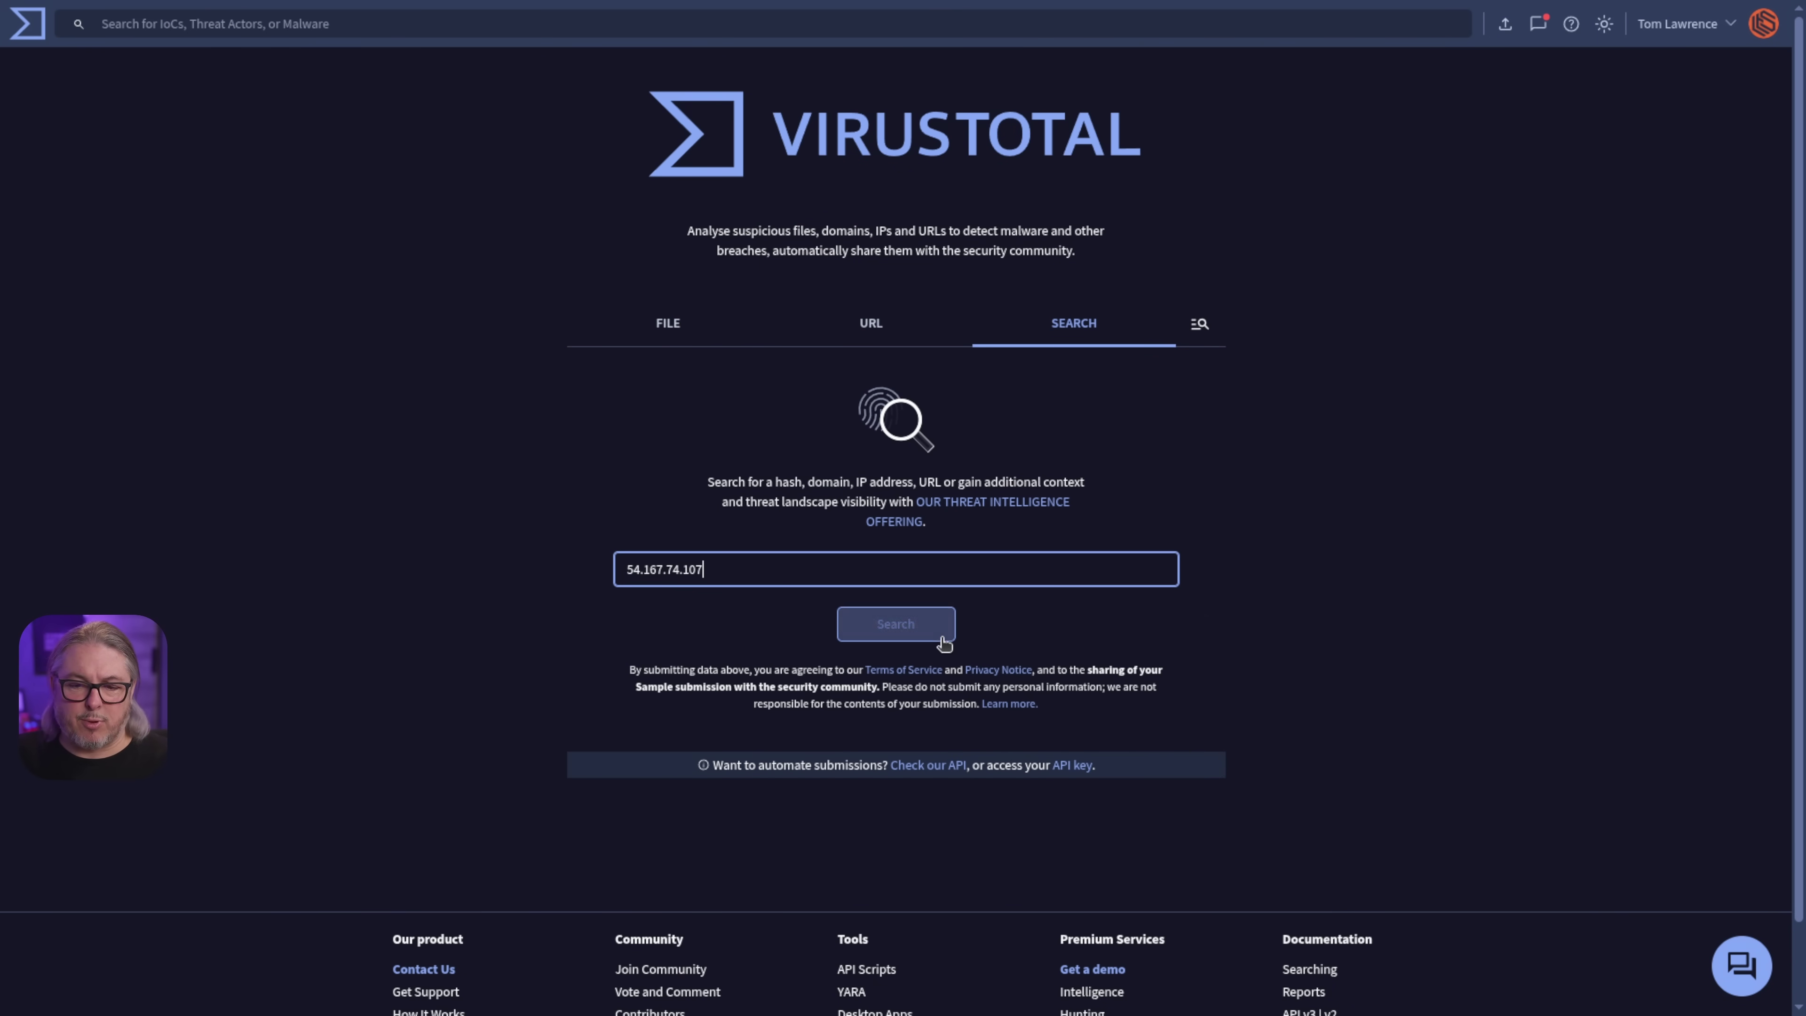
click(907, 632)
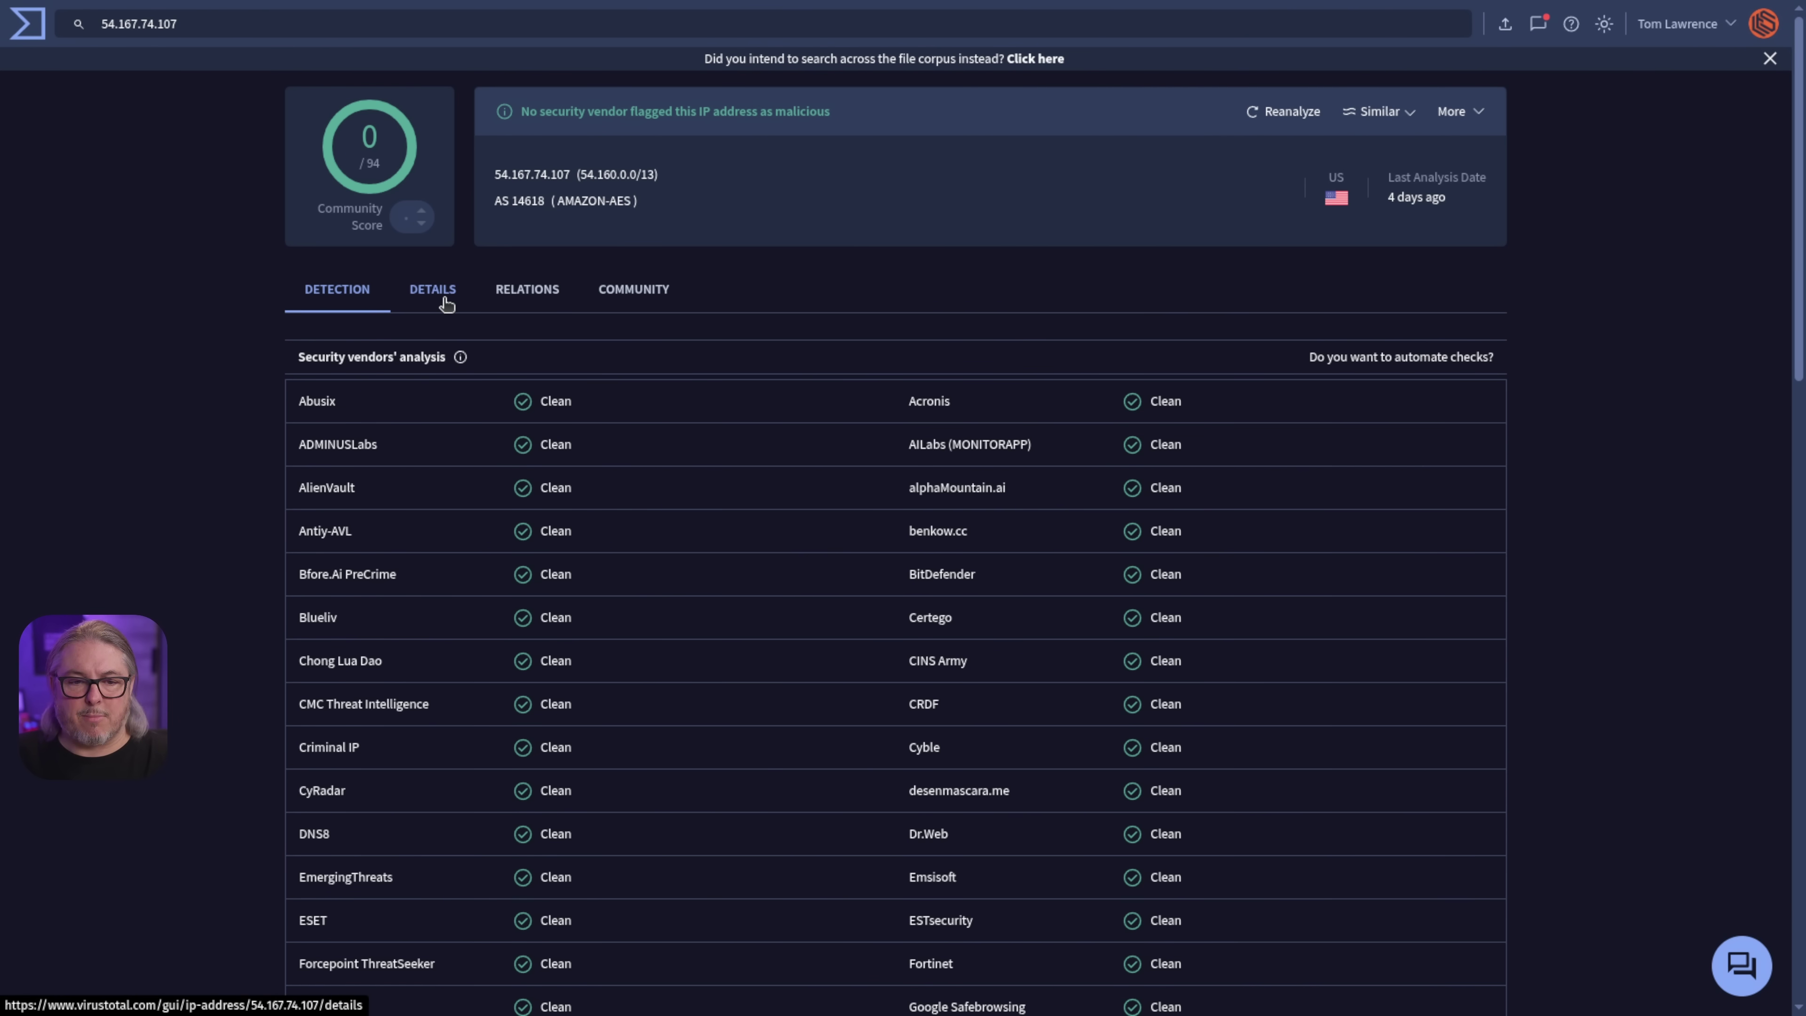
Check VirusTotal relations for the linked p2p.amcrestview.com domain, then return to UniFi Network
click(501, 294)
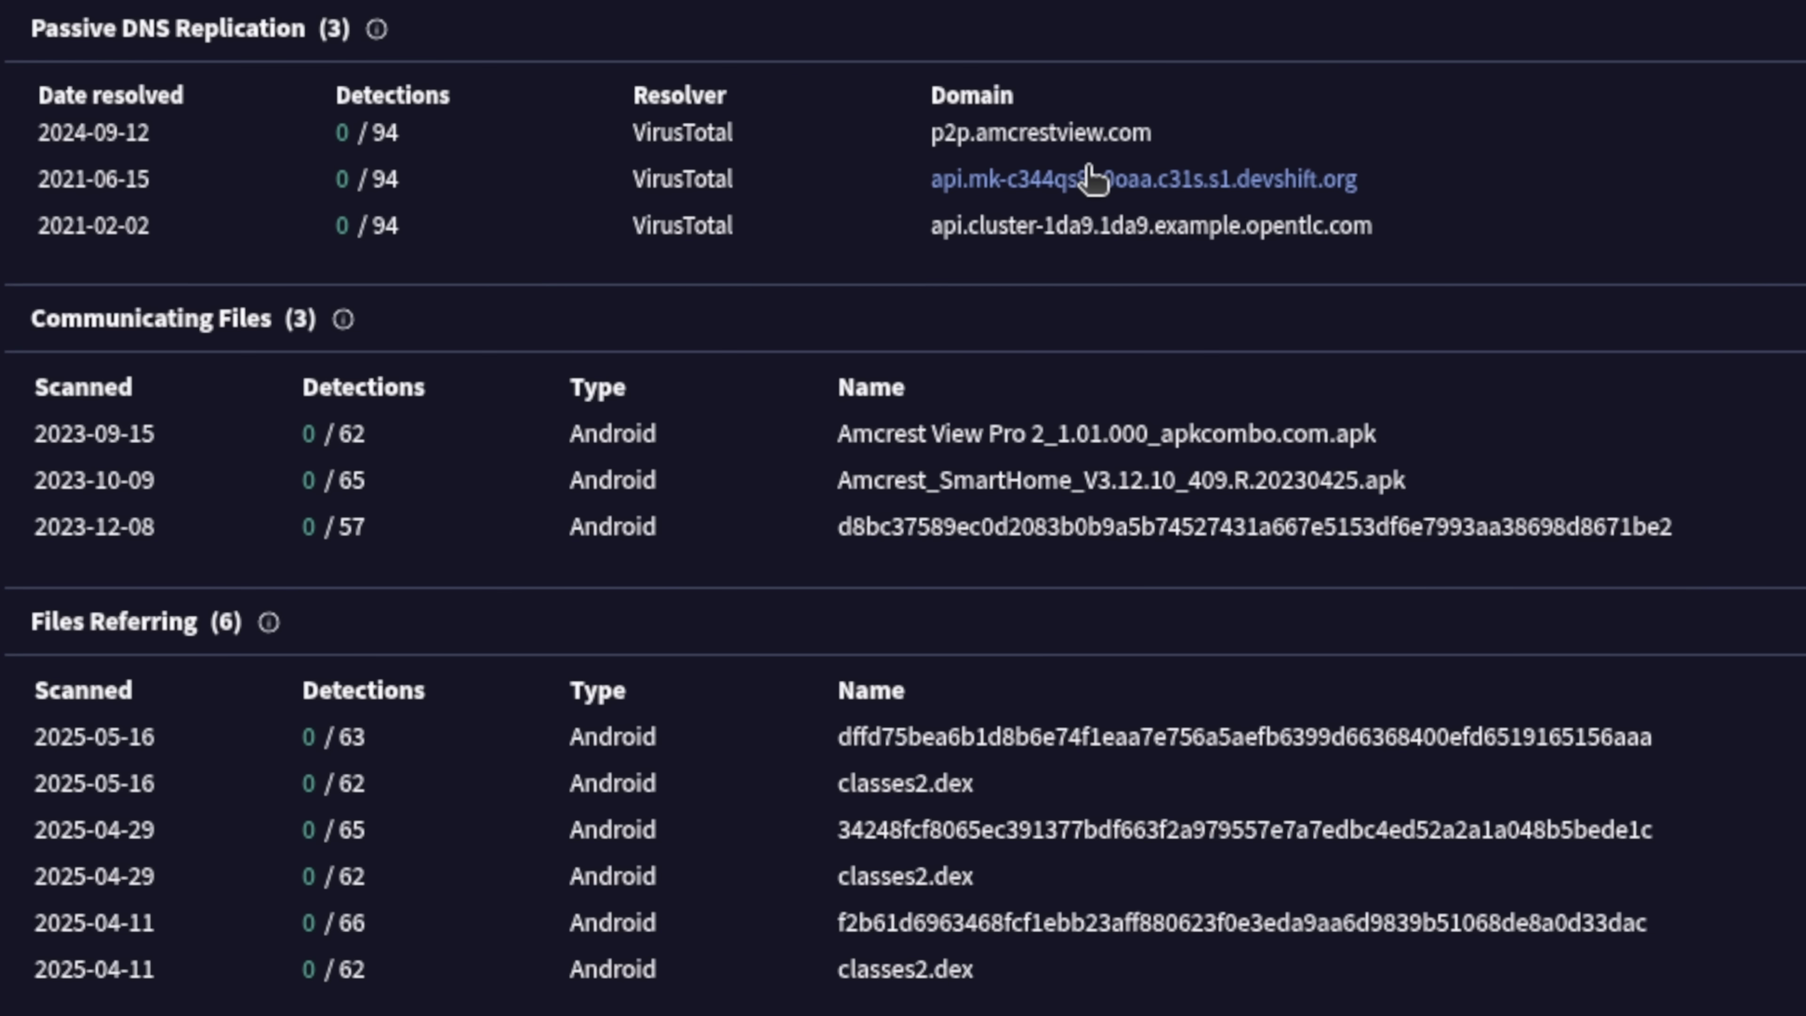
drag(924, 133, 1202, 153)
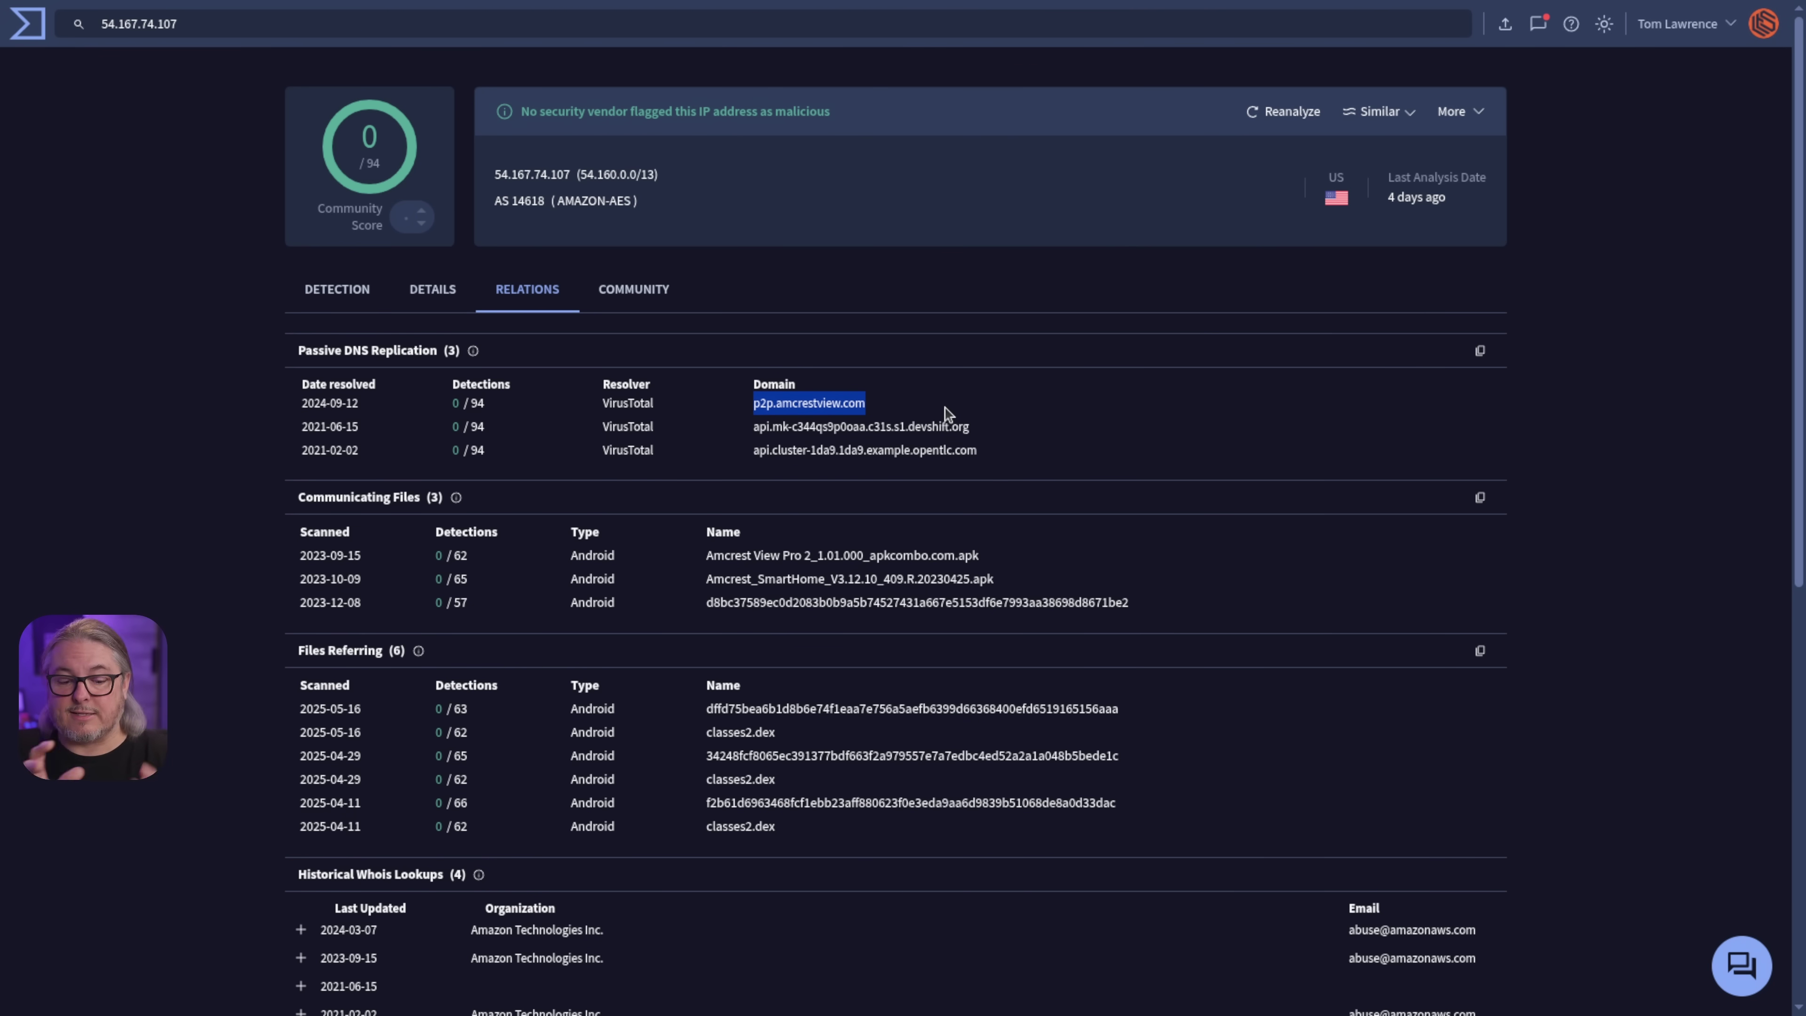
key(alt+Tab)
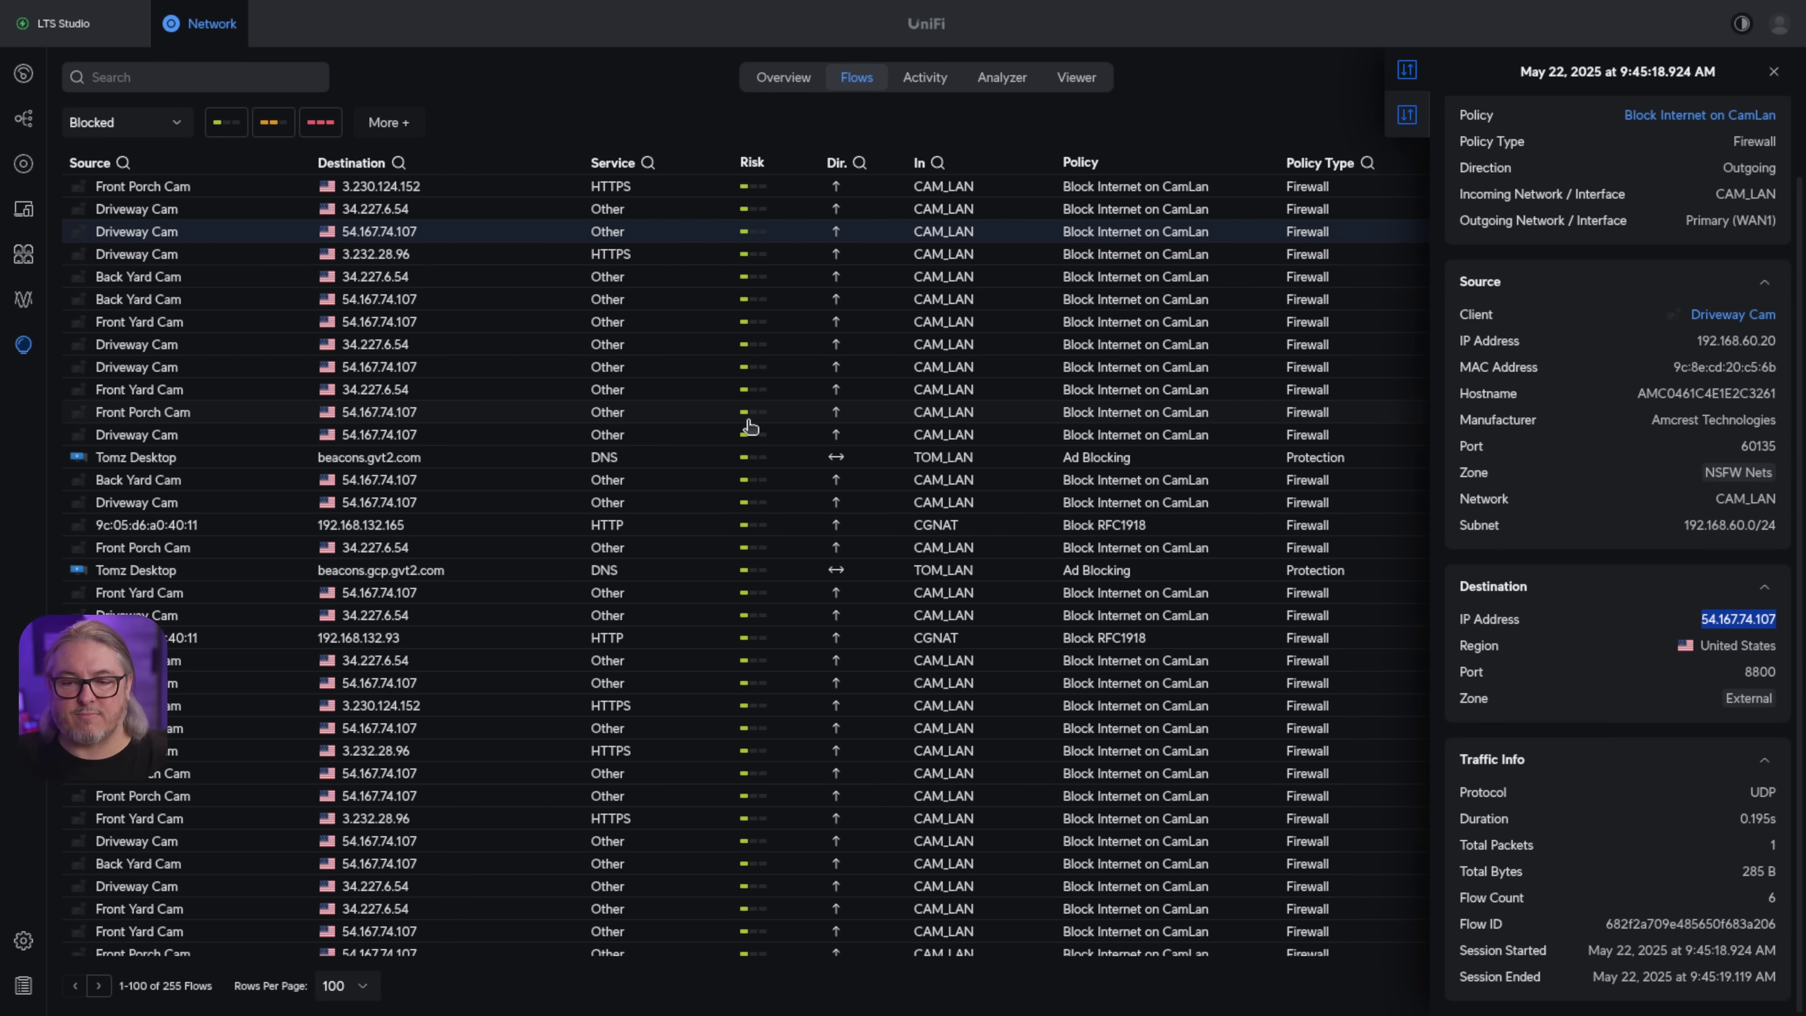
Close the flow details and switch the Flows table from Blocked to All Flows
key(Escape)
click(169, 128)
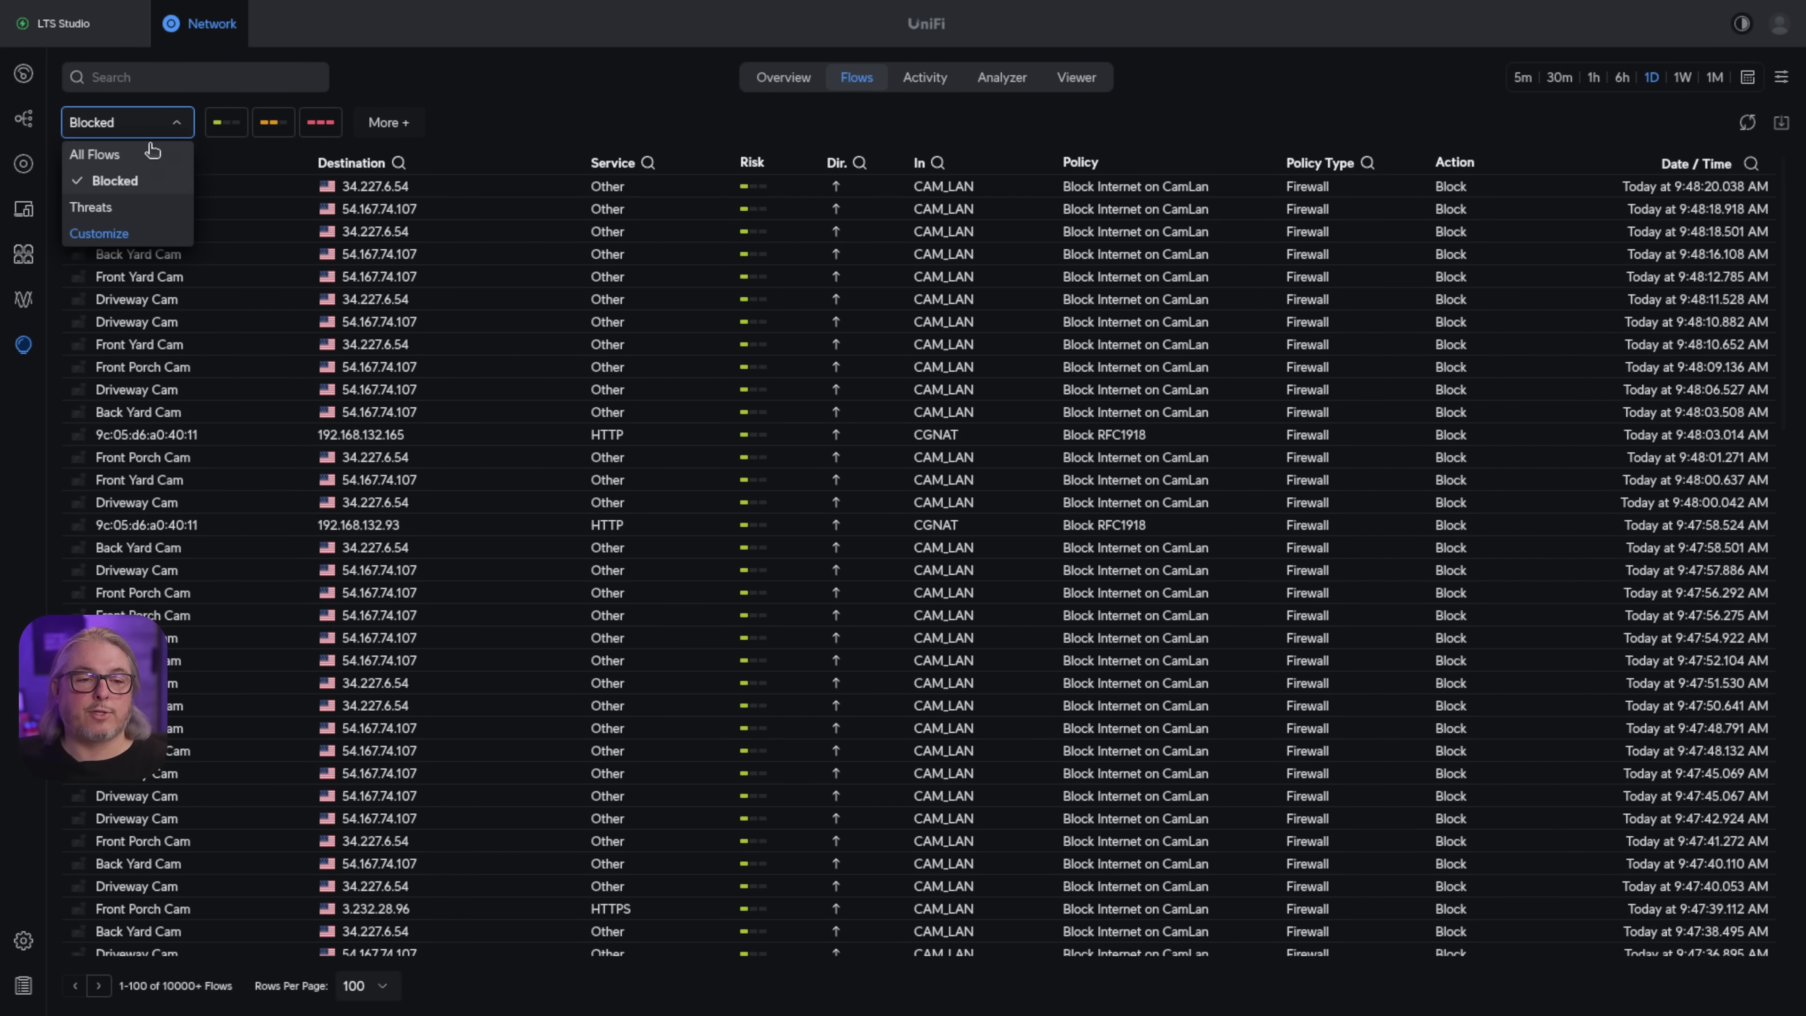
click(151, 153)
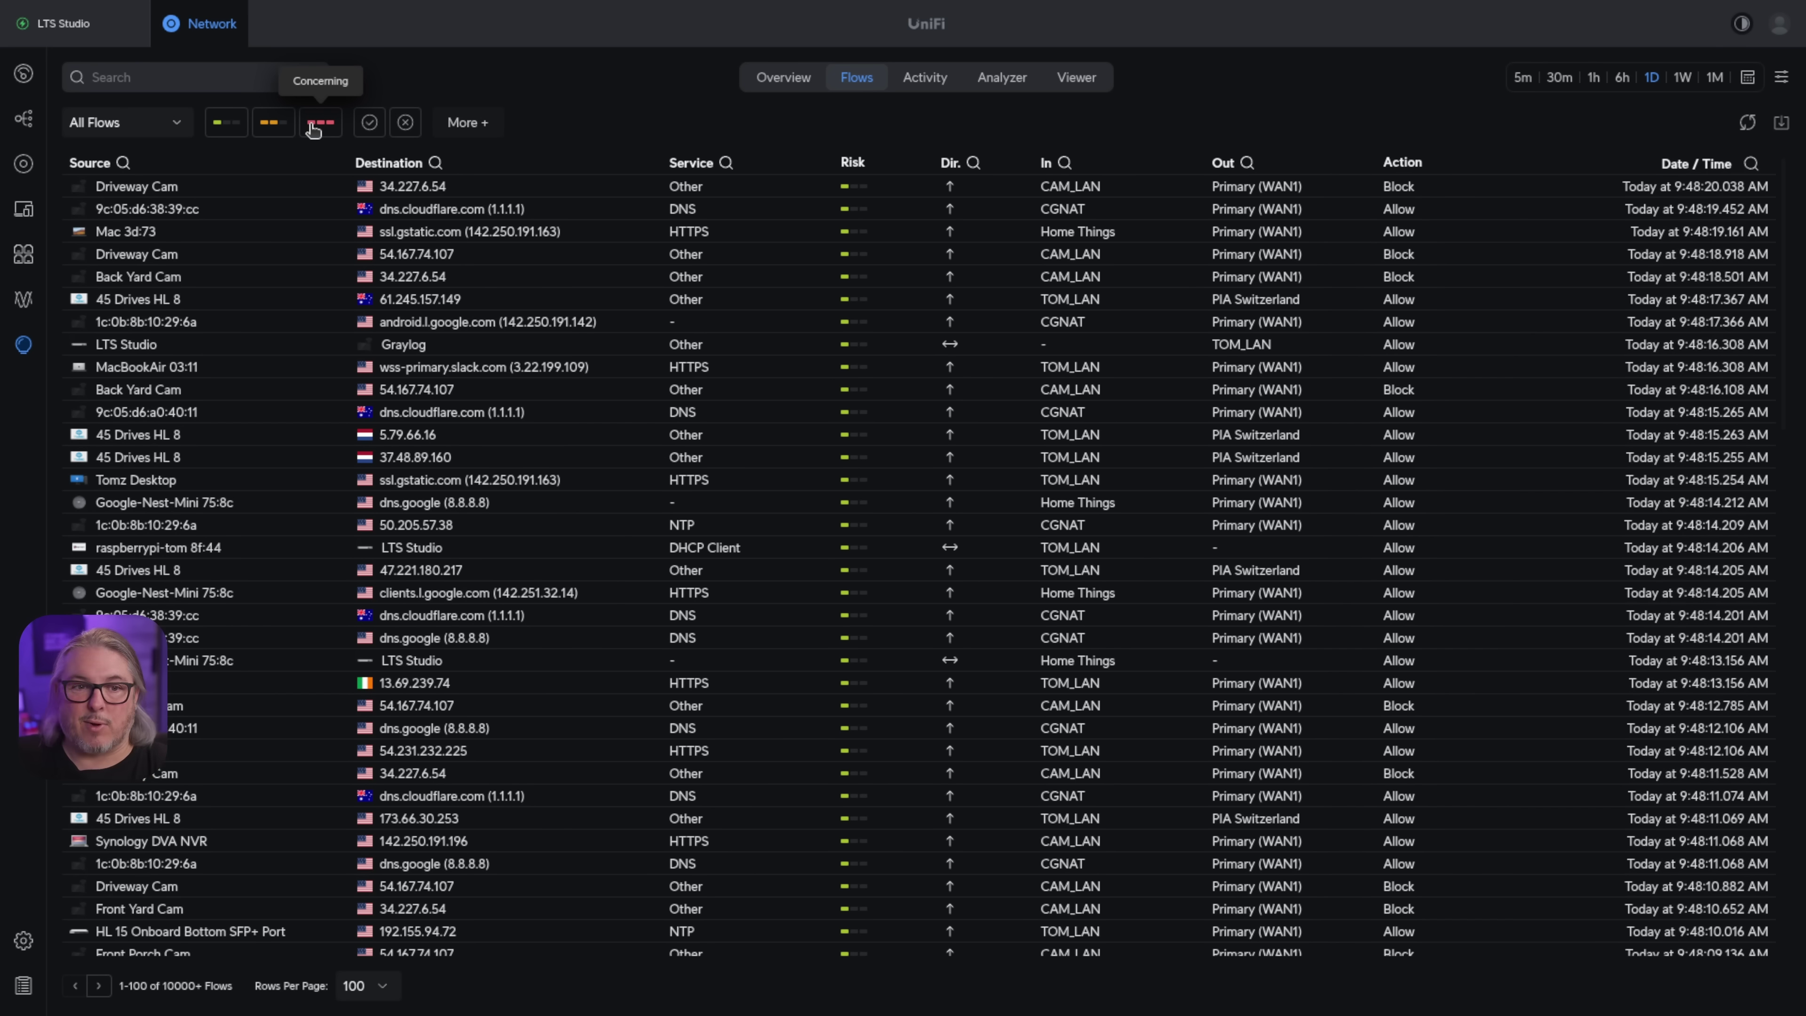
click(274, 128)
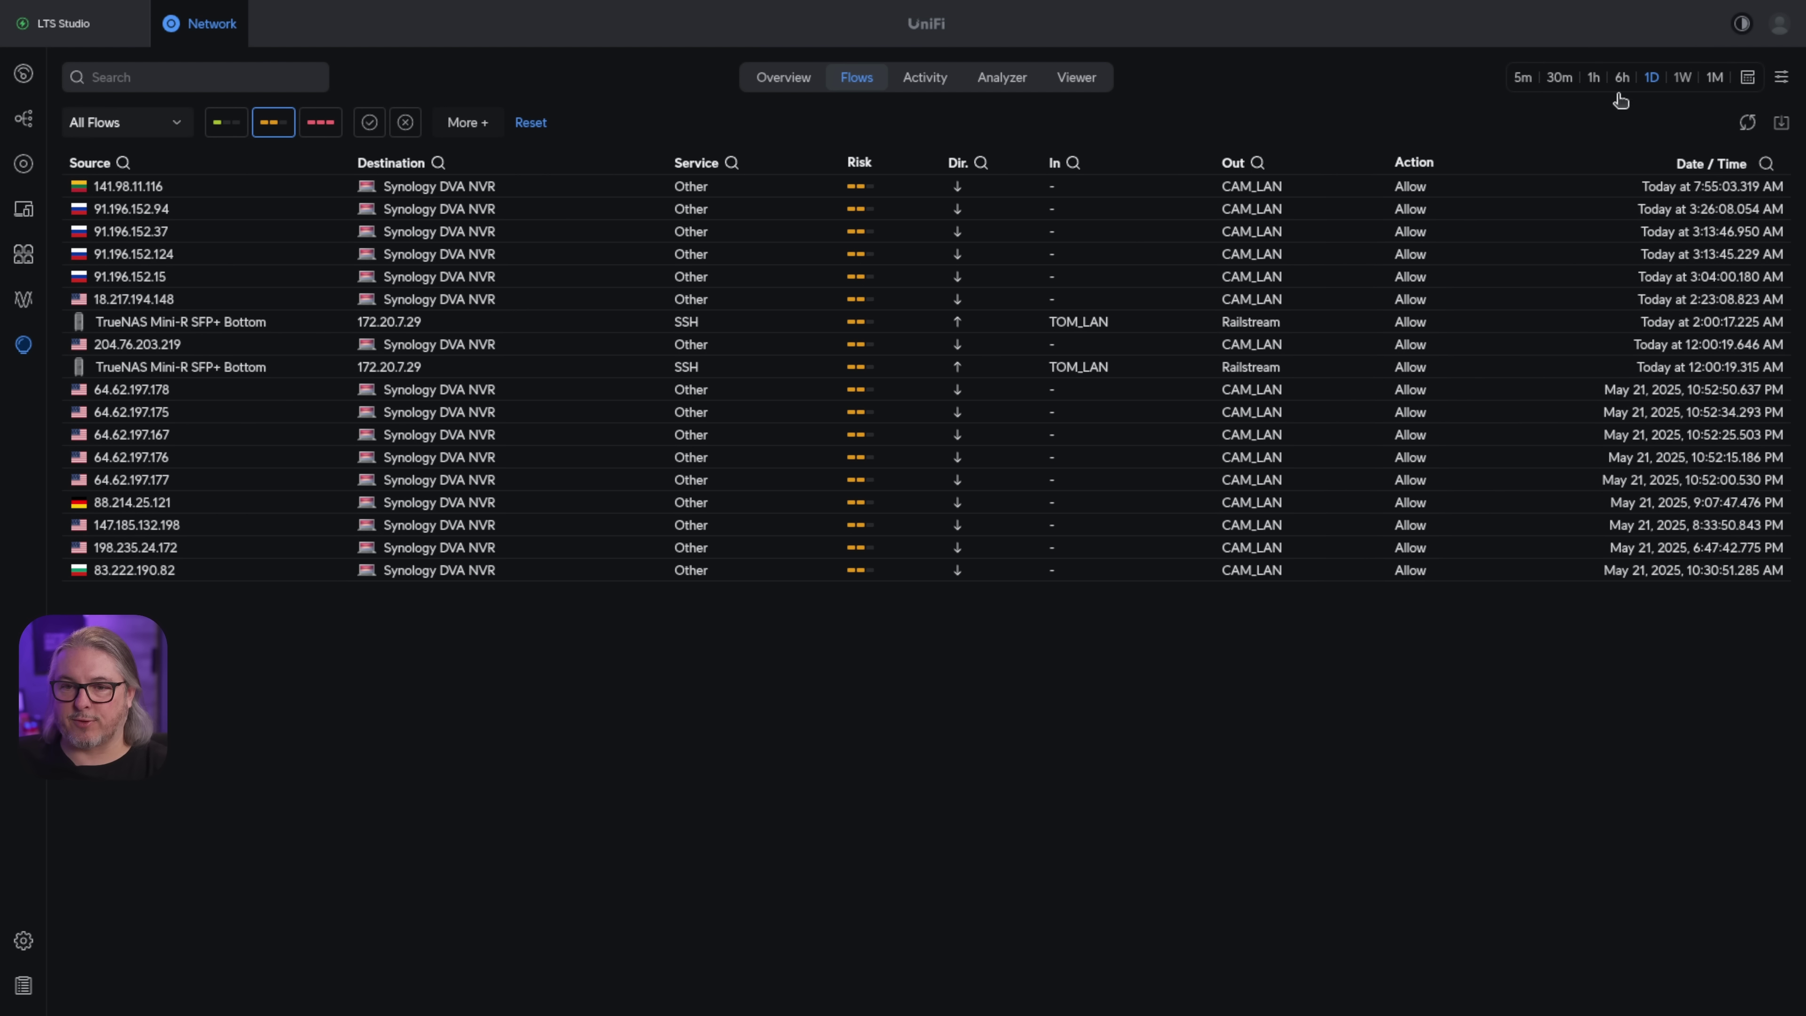
click(126, 326)
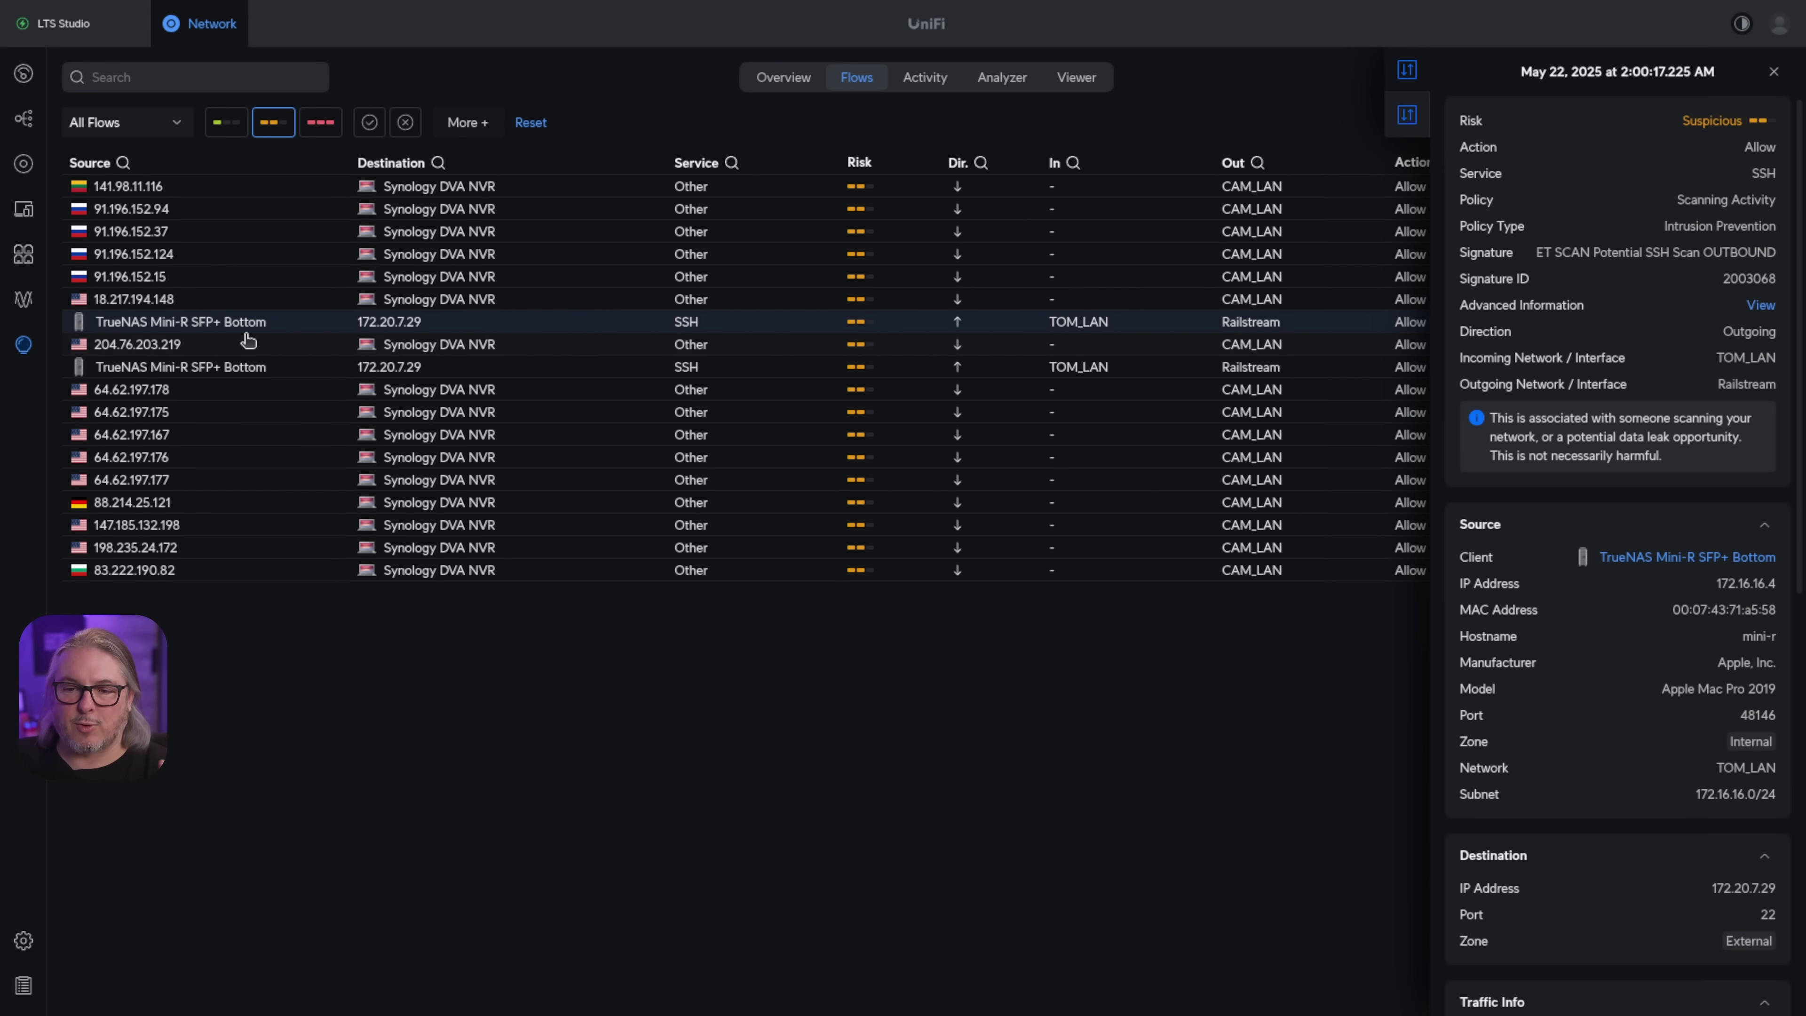
click(212, 301)
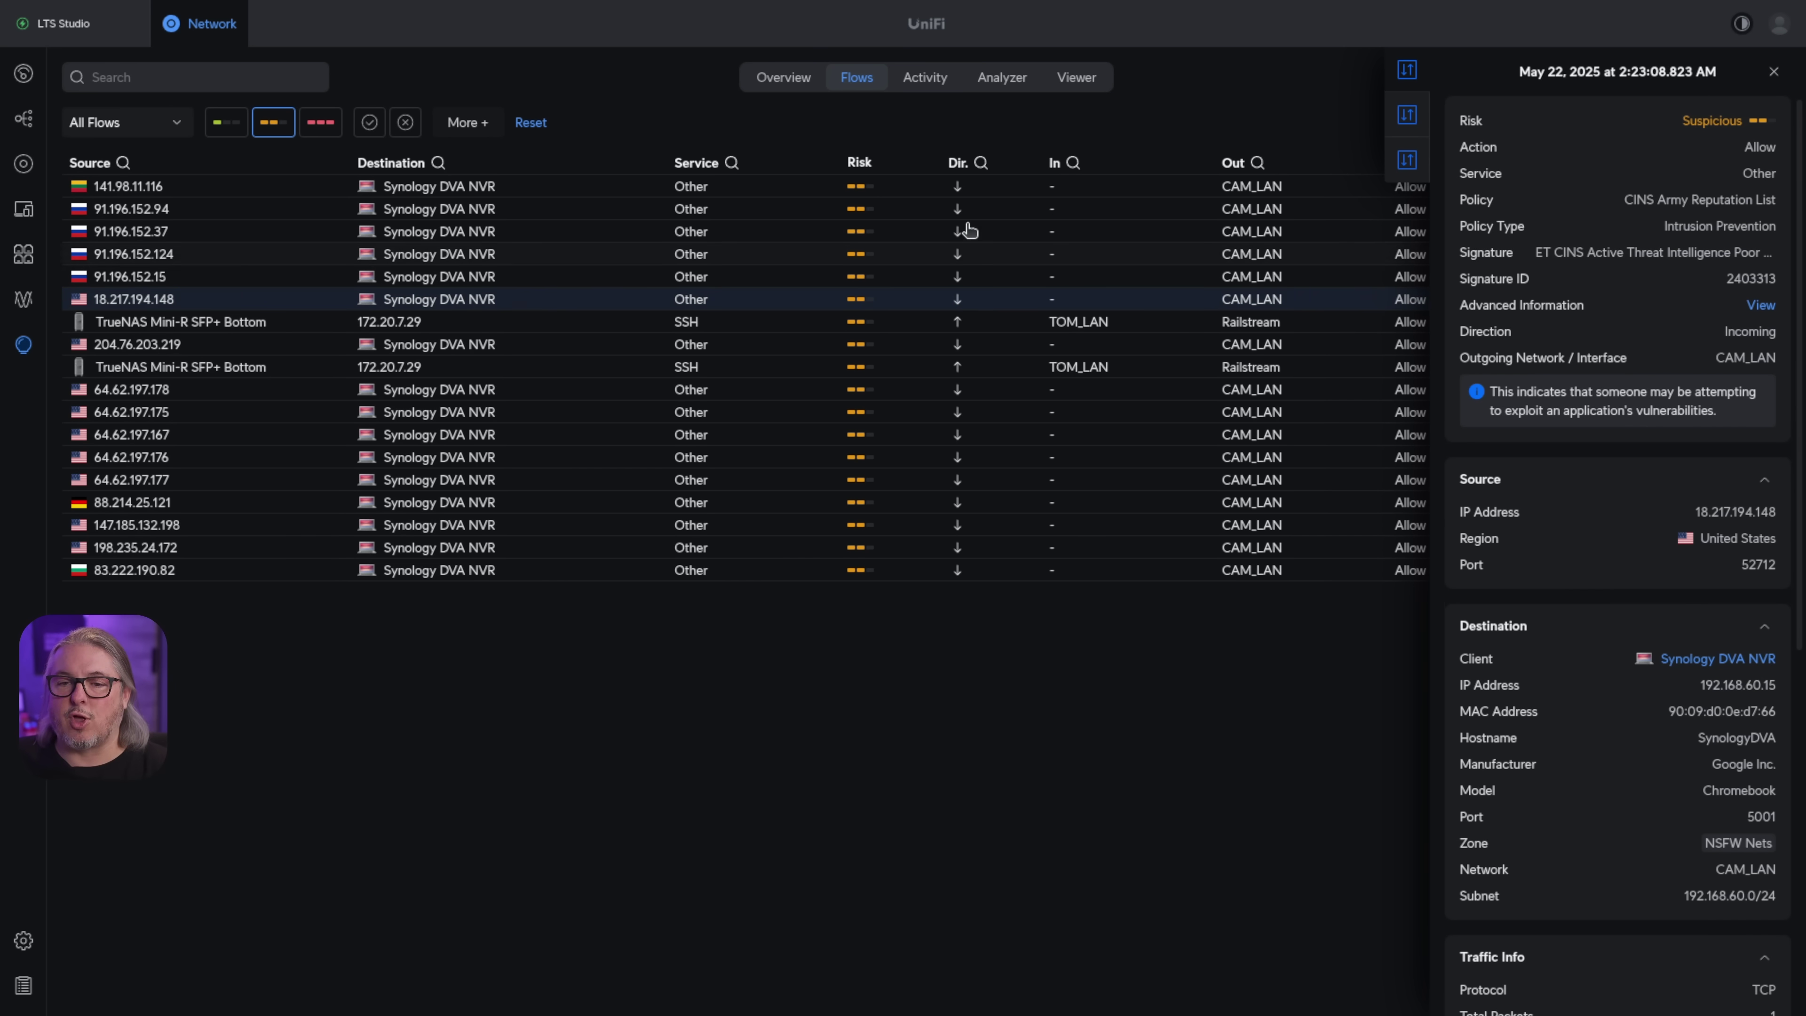
click(981, 329)
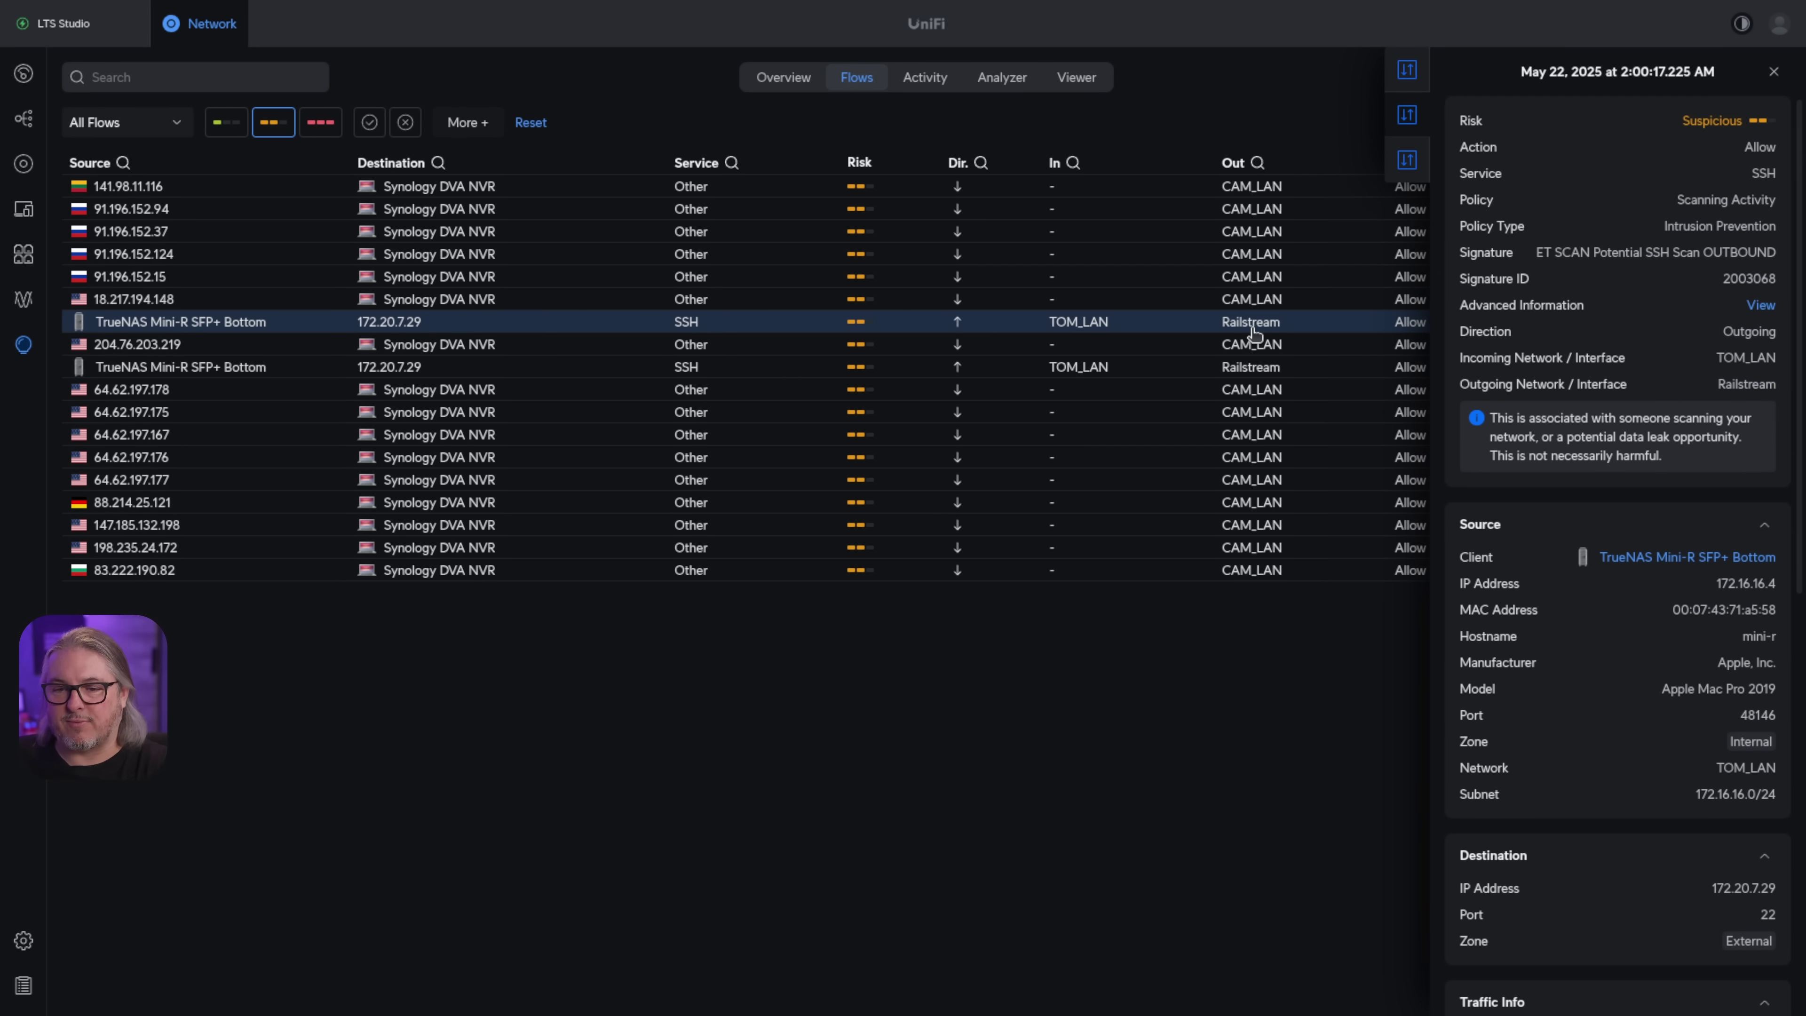
click(855, 302)
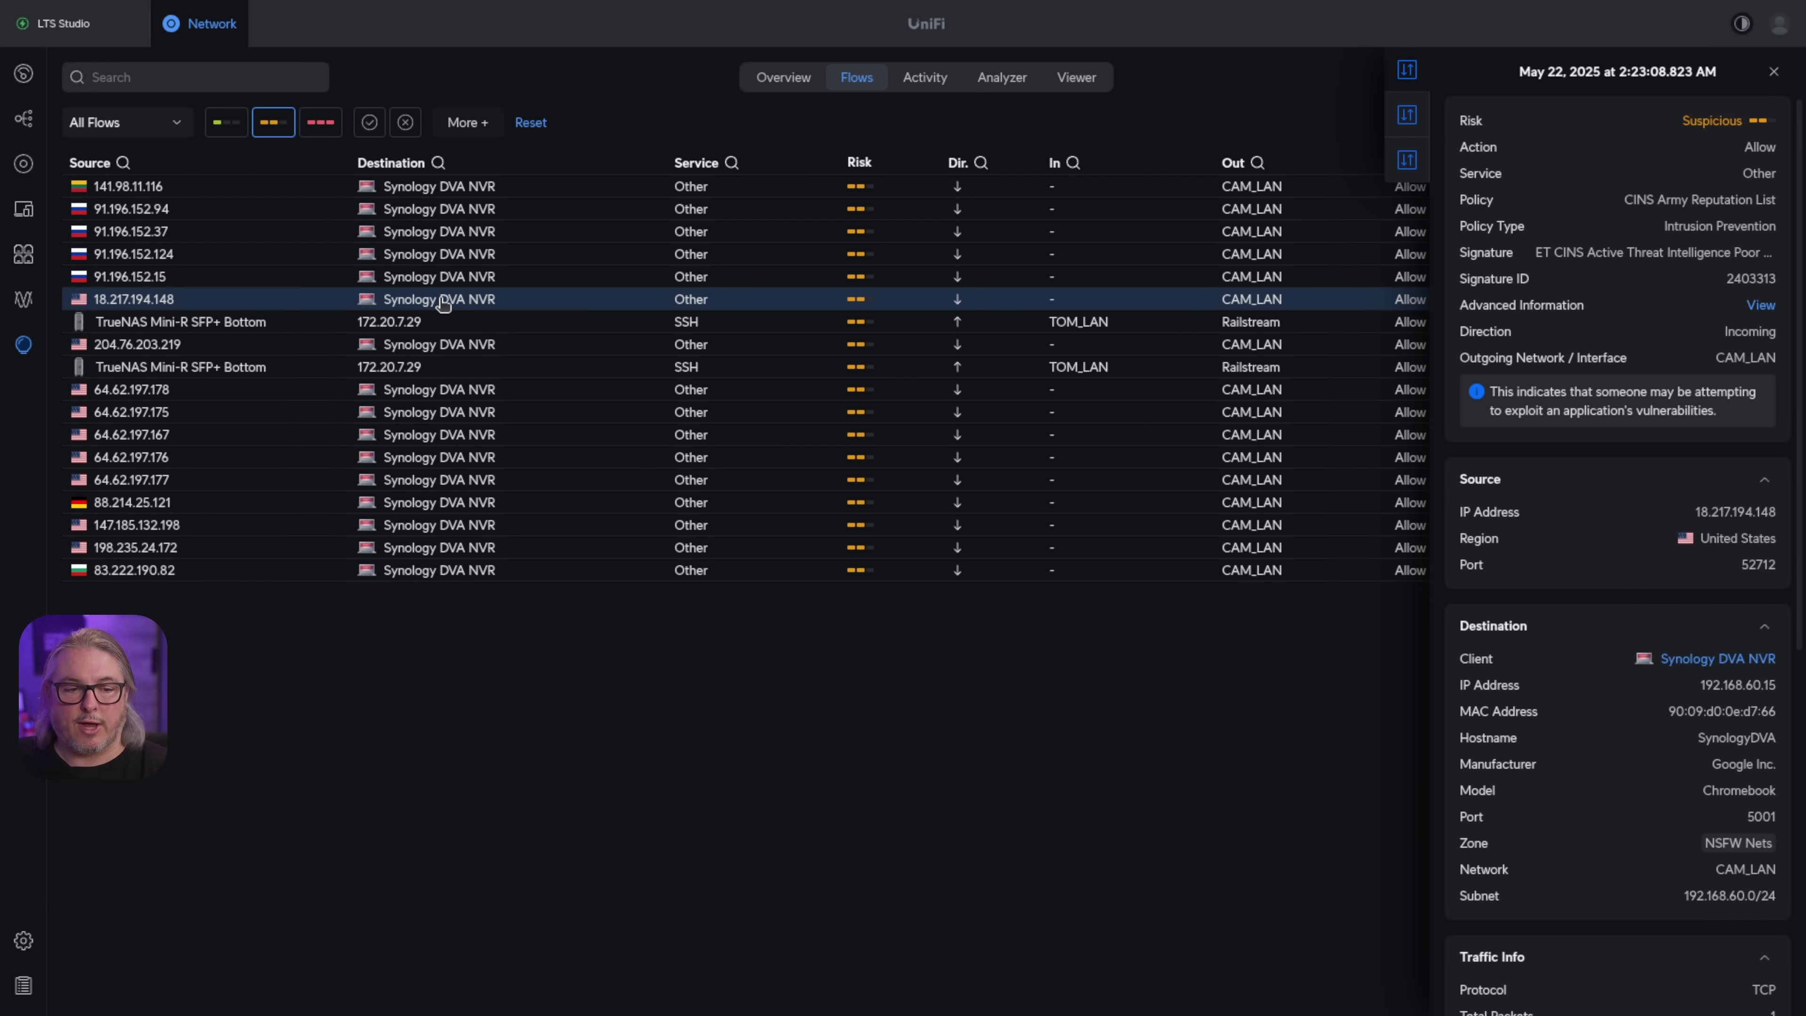
click(484, 391)
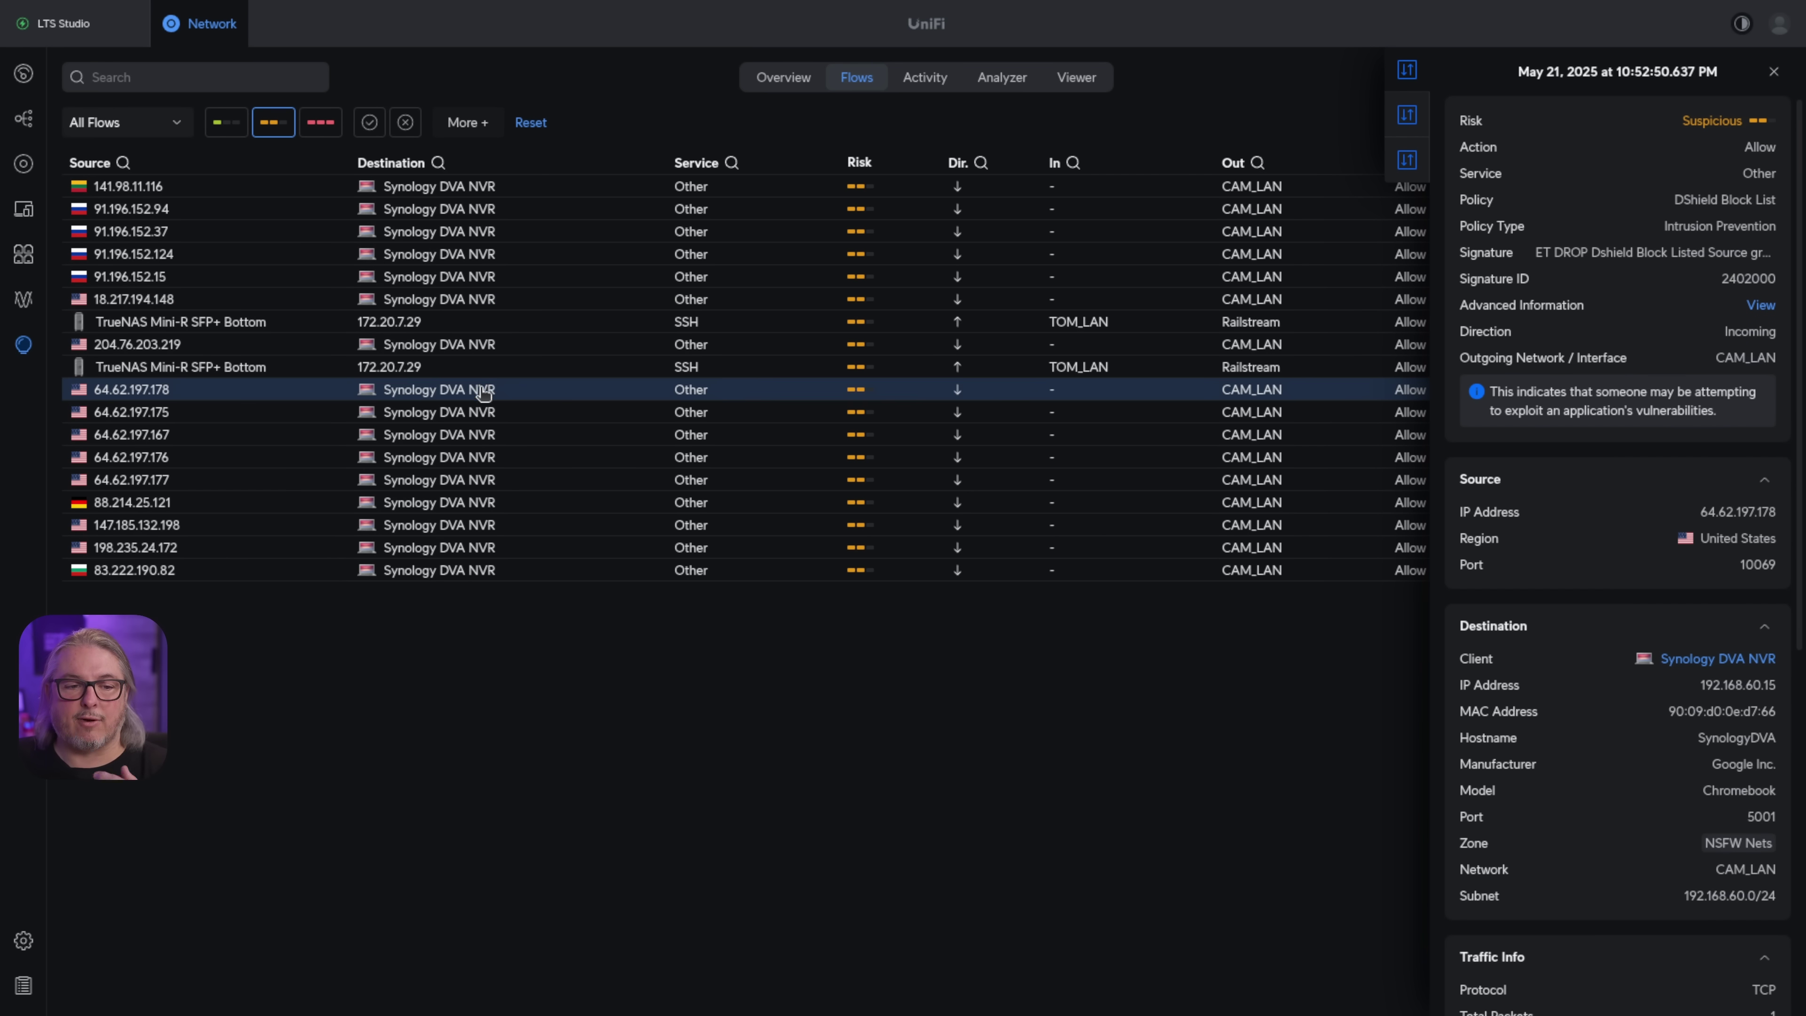
click(446, 187)
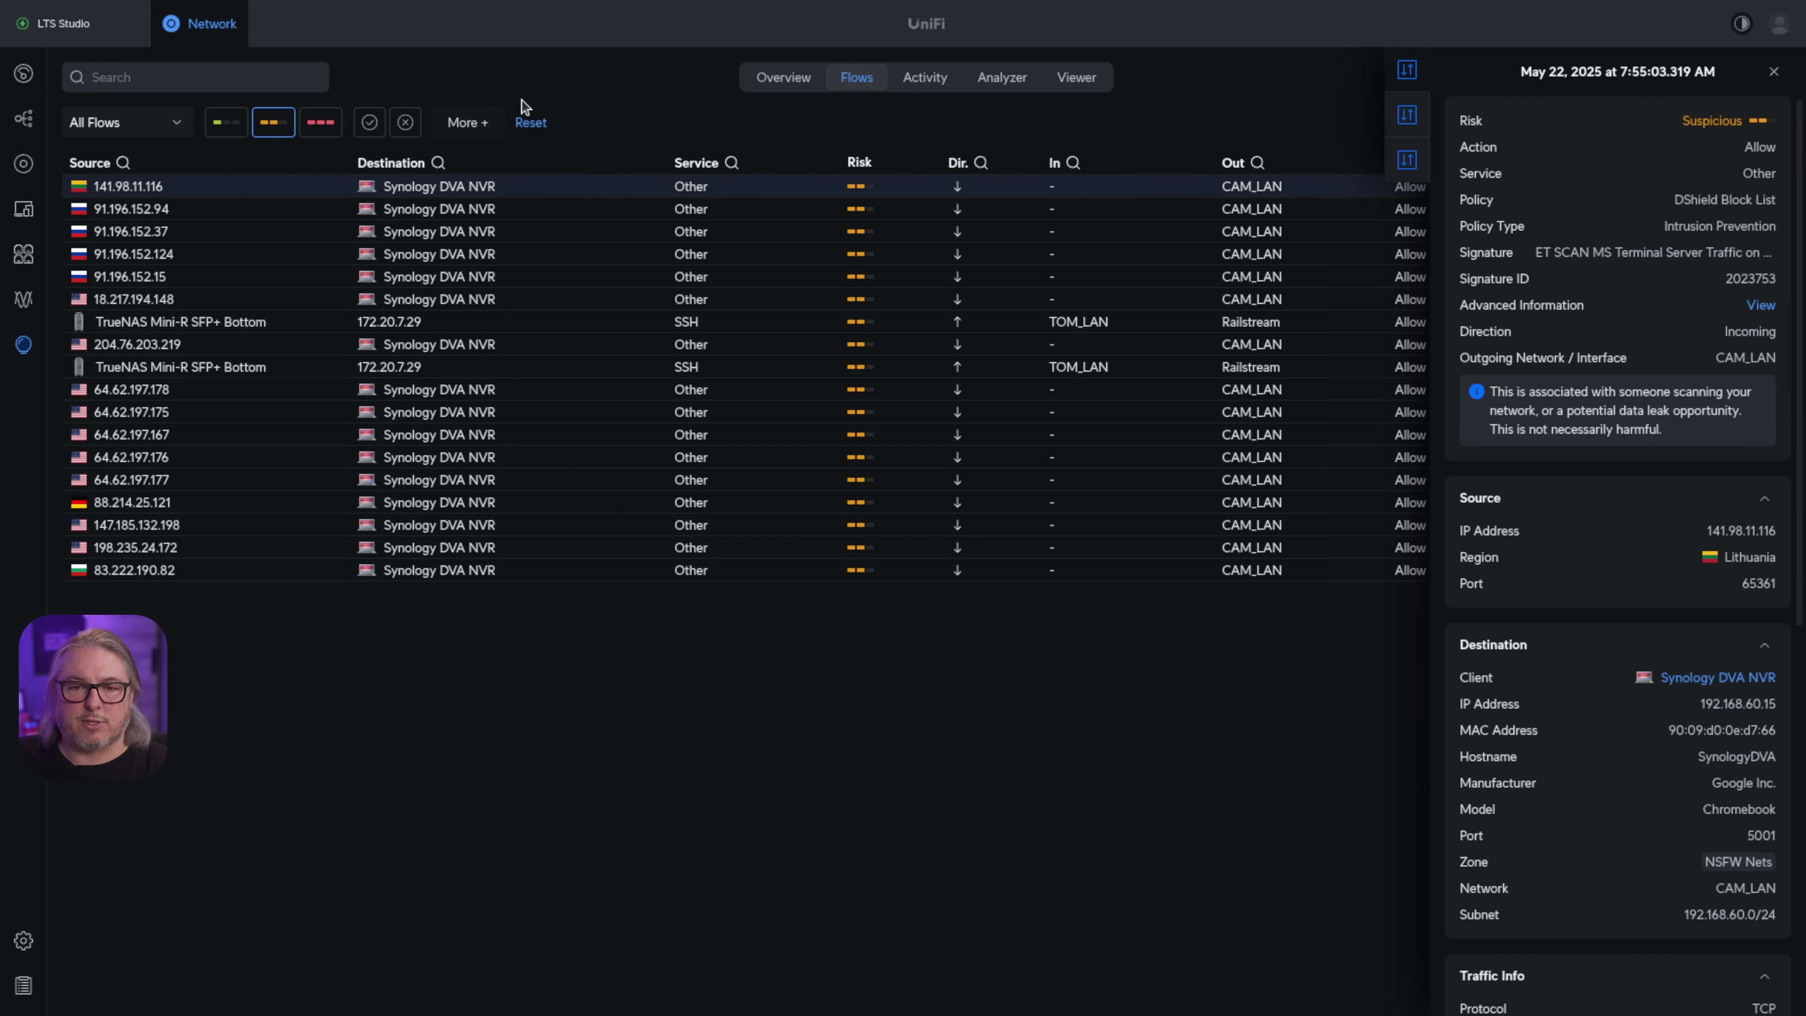
click(531, 122)
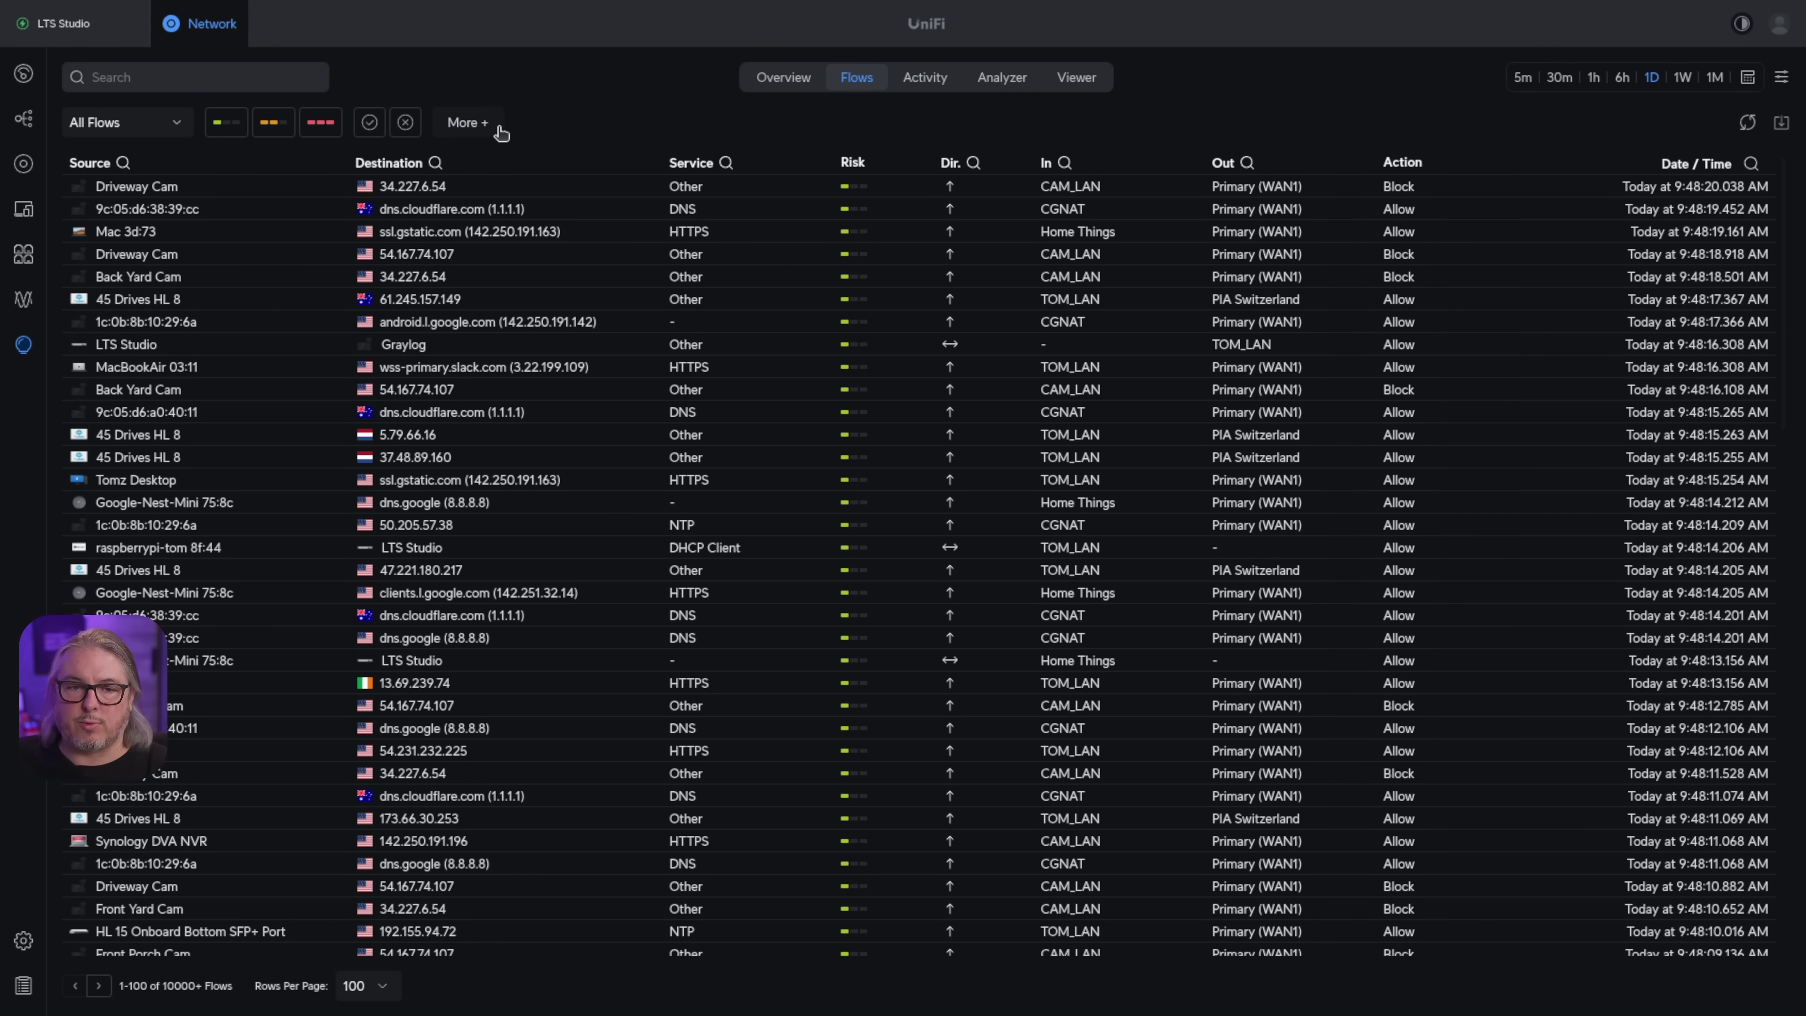
Browse the flows table Display Options and its Columns tab, then bring up flow download options
click(469, 125)
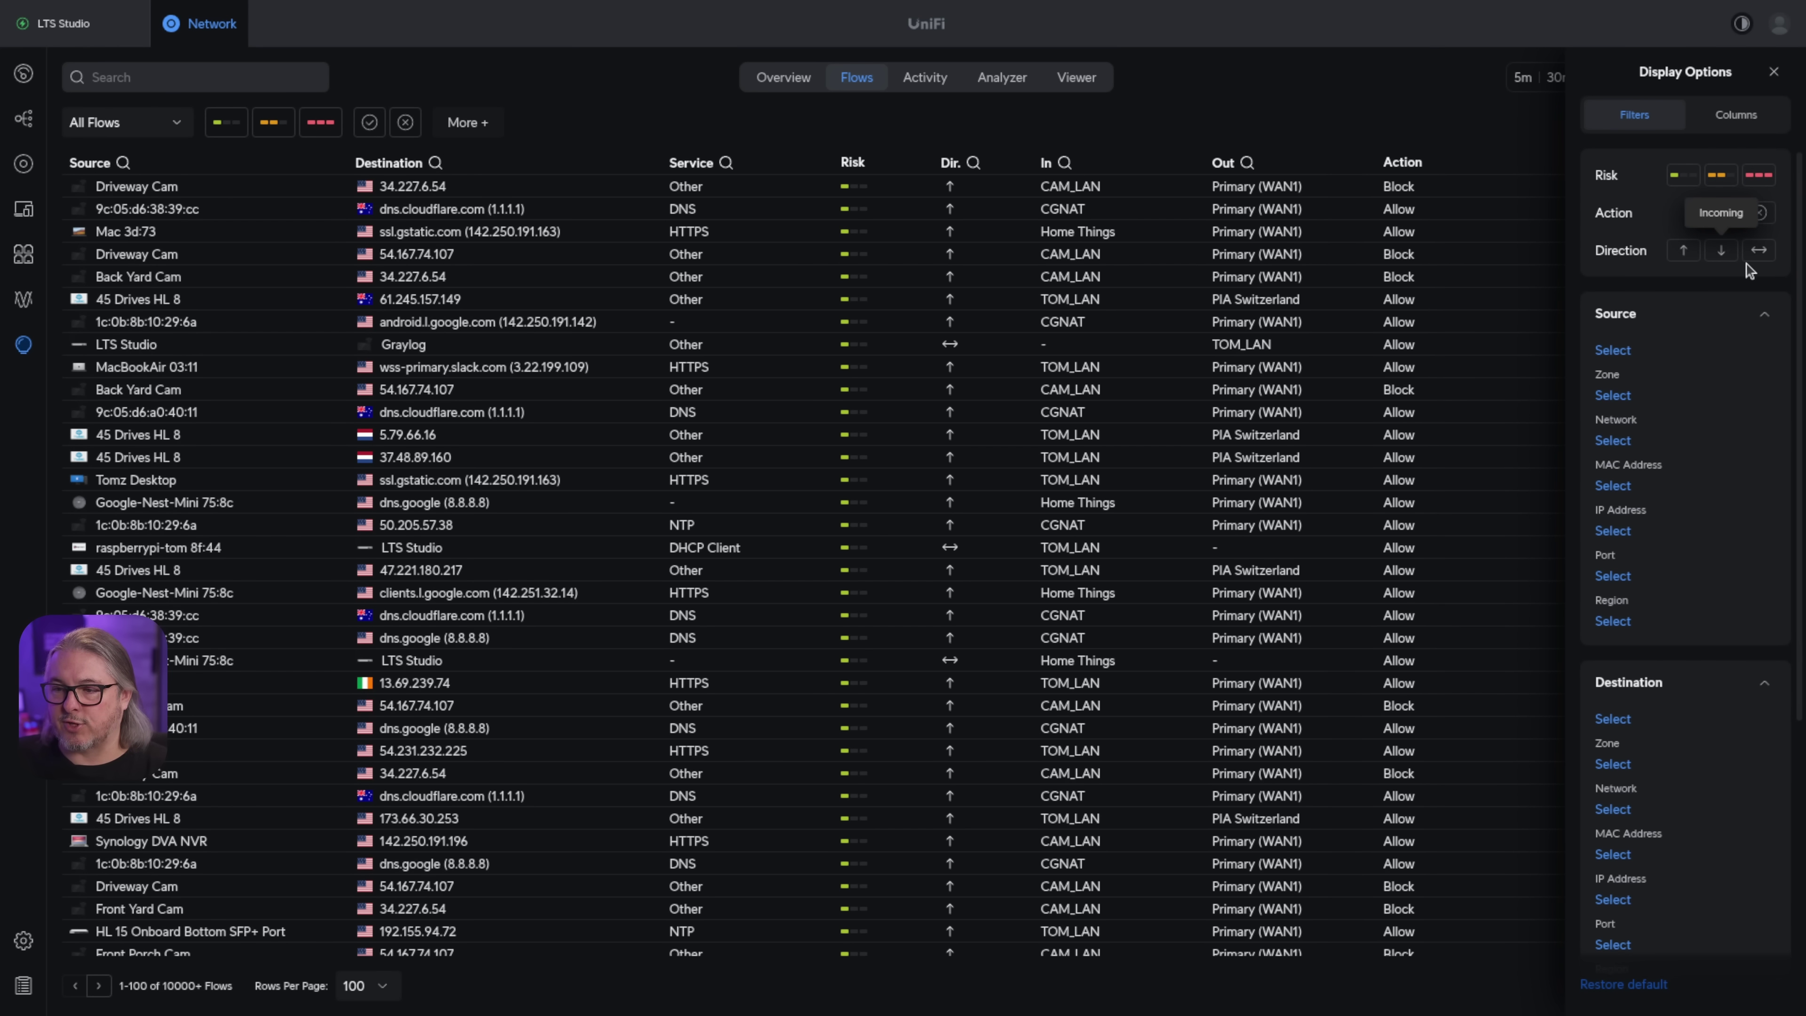
scroll(1659, 373, down, 6)
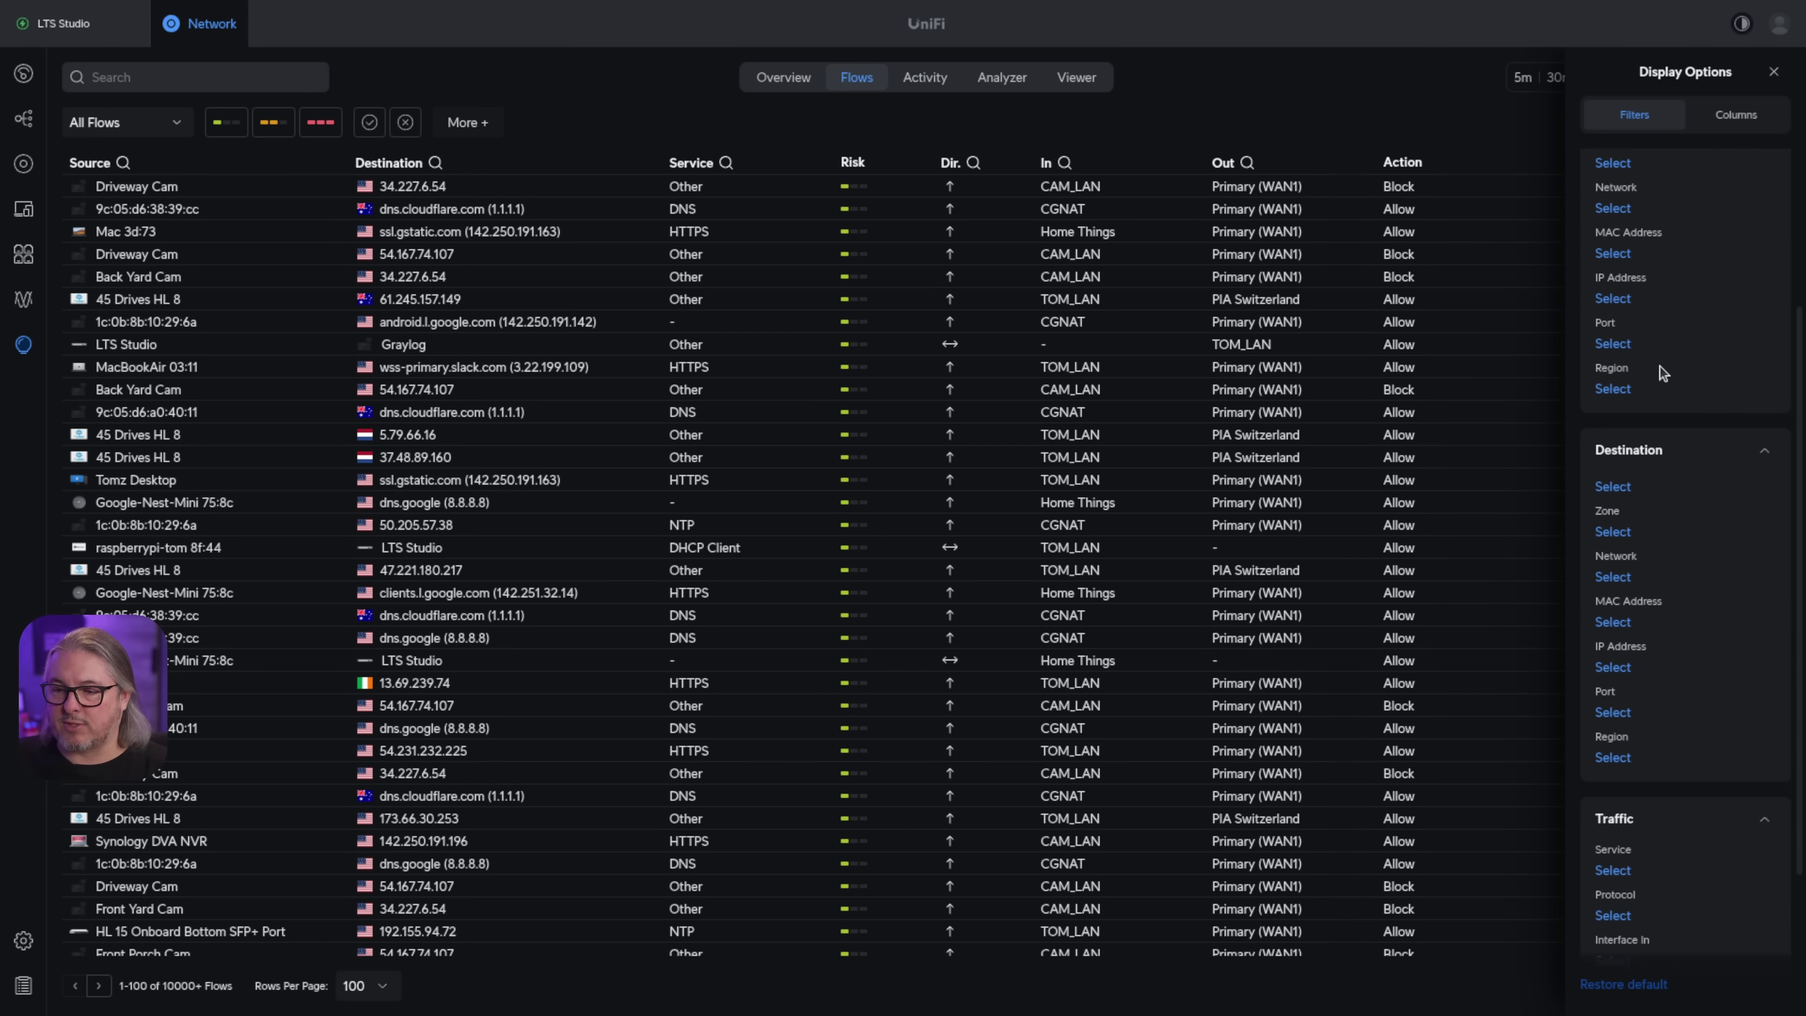
scroll(1662, 373, up, 6)
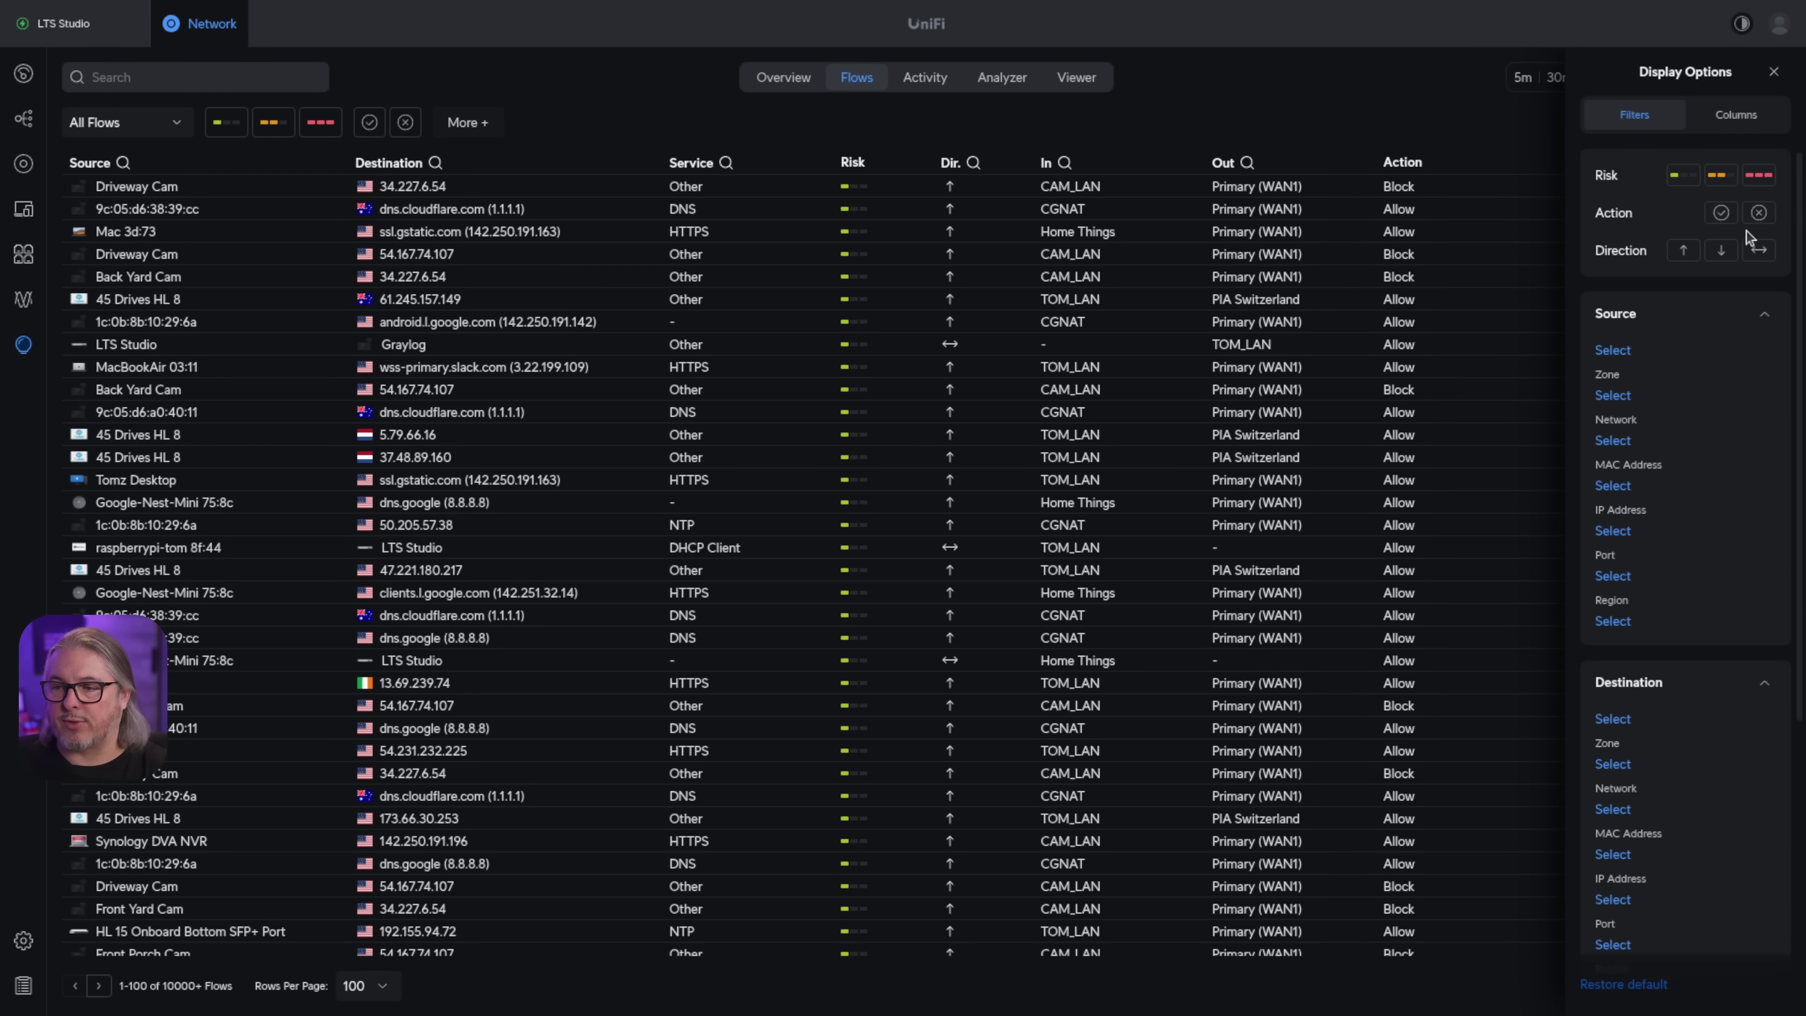
click(1744, 123)
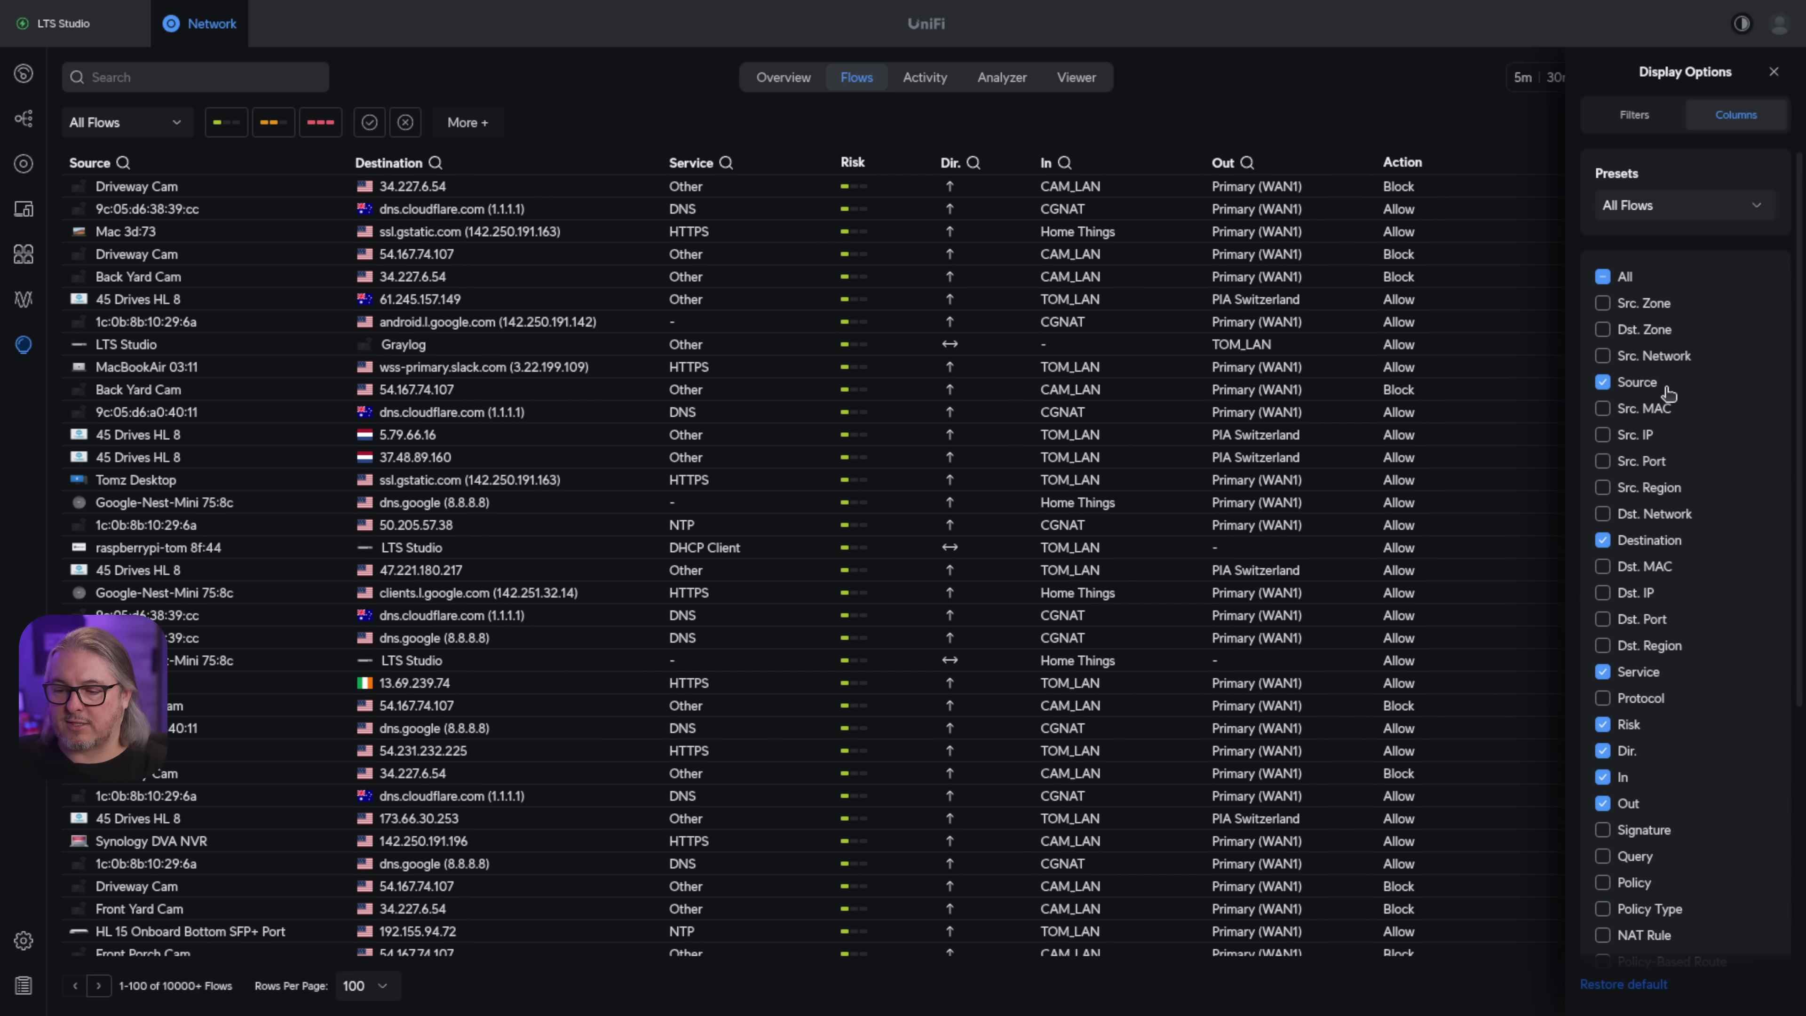
scroll(1682, 498, down, 5)
scroll(1697, 585, down, 1)
scroll(1698, 583, up, 6)
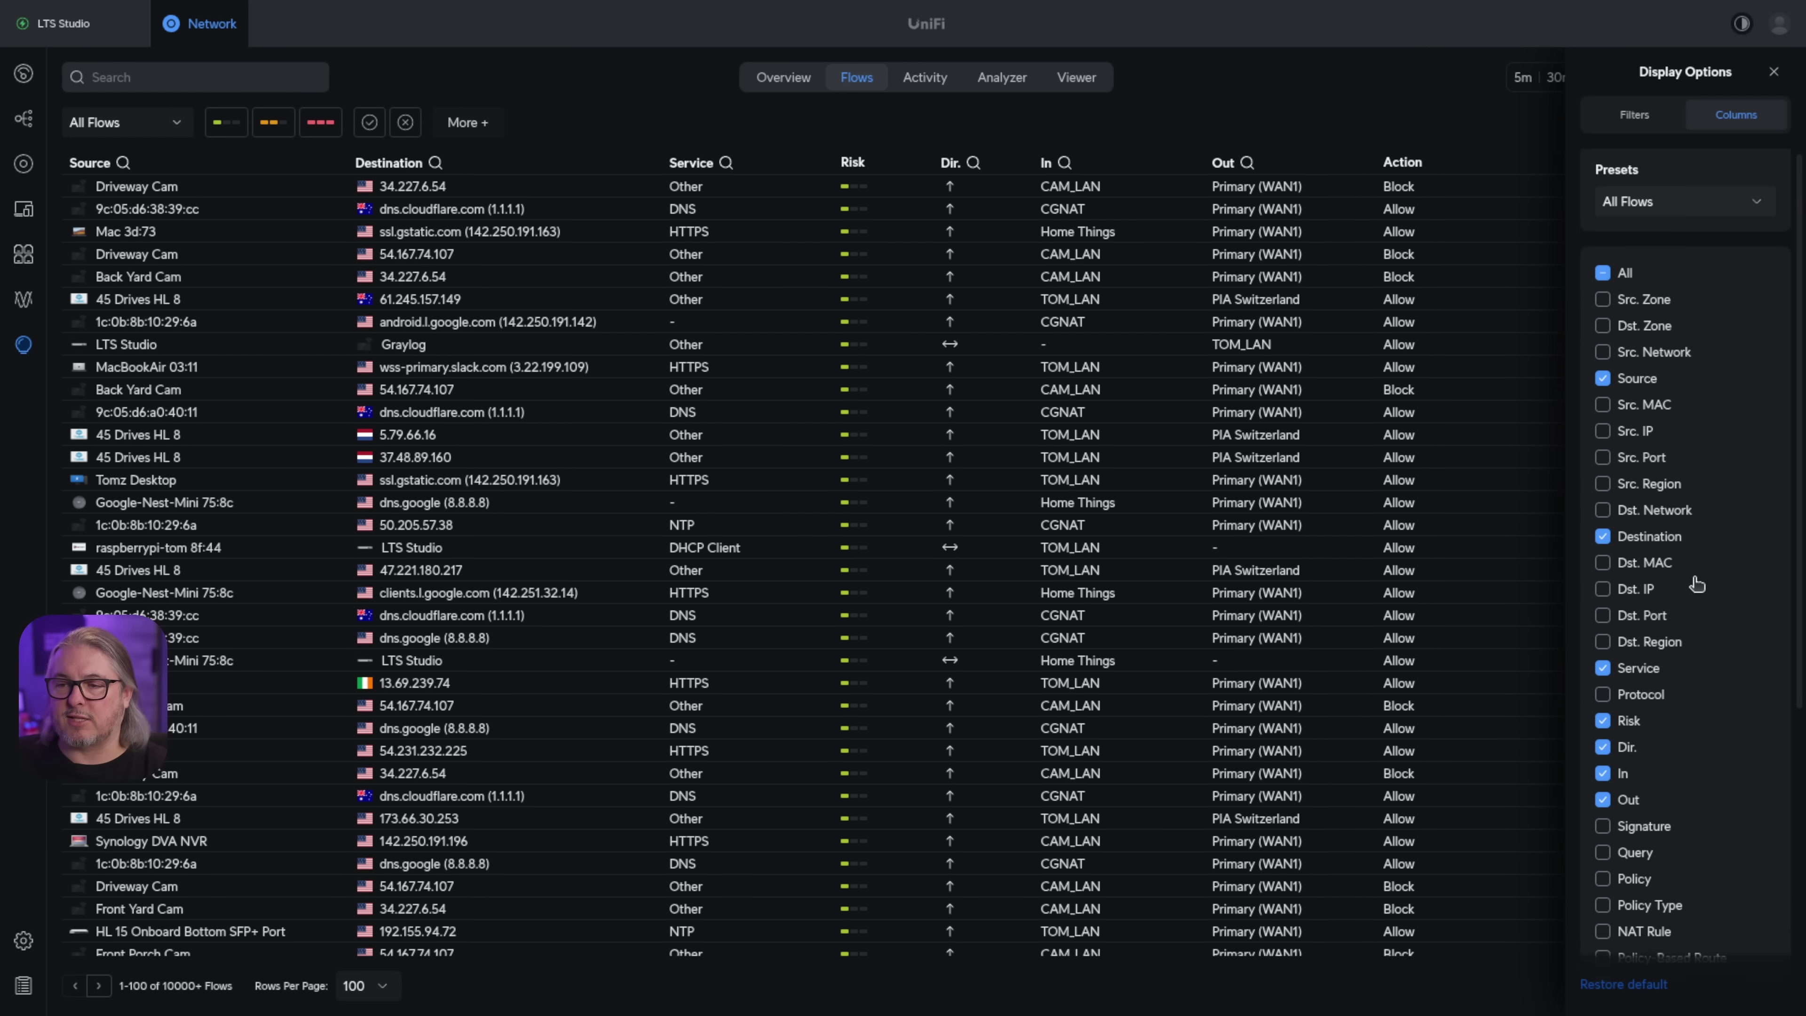
click(1772, 72)
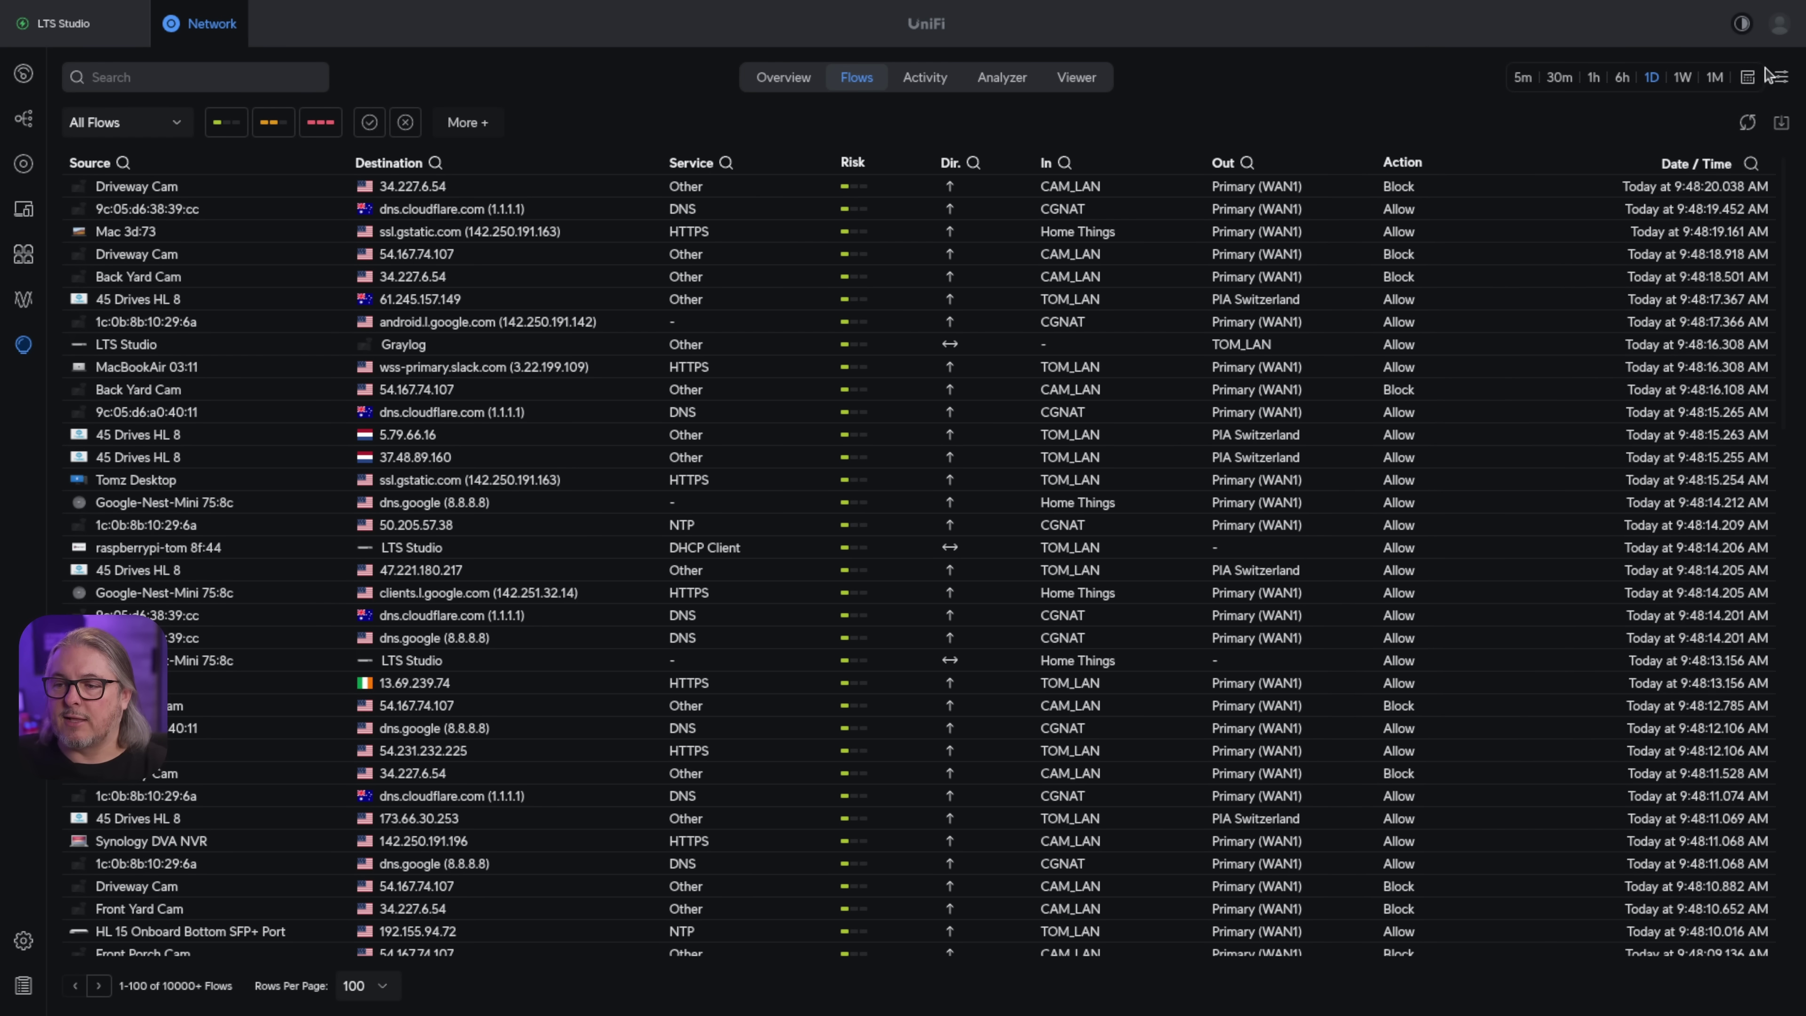
click(1783, 124)
Pick a download date range and review the syslog contents categories without changing them
click(1620, 149)
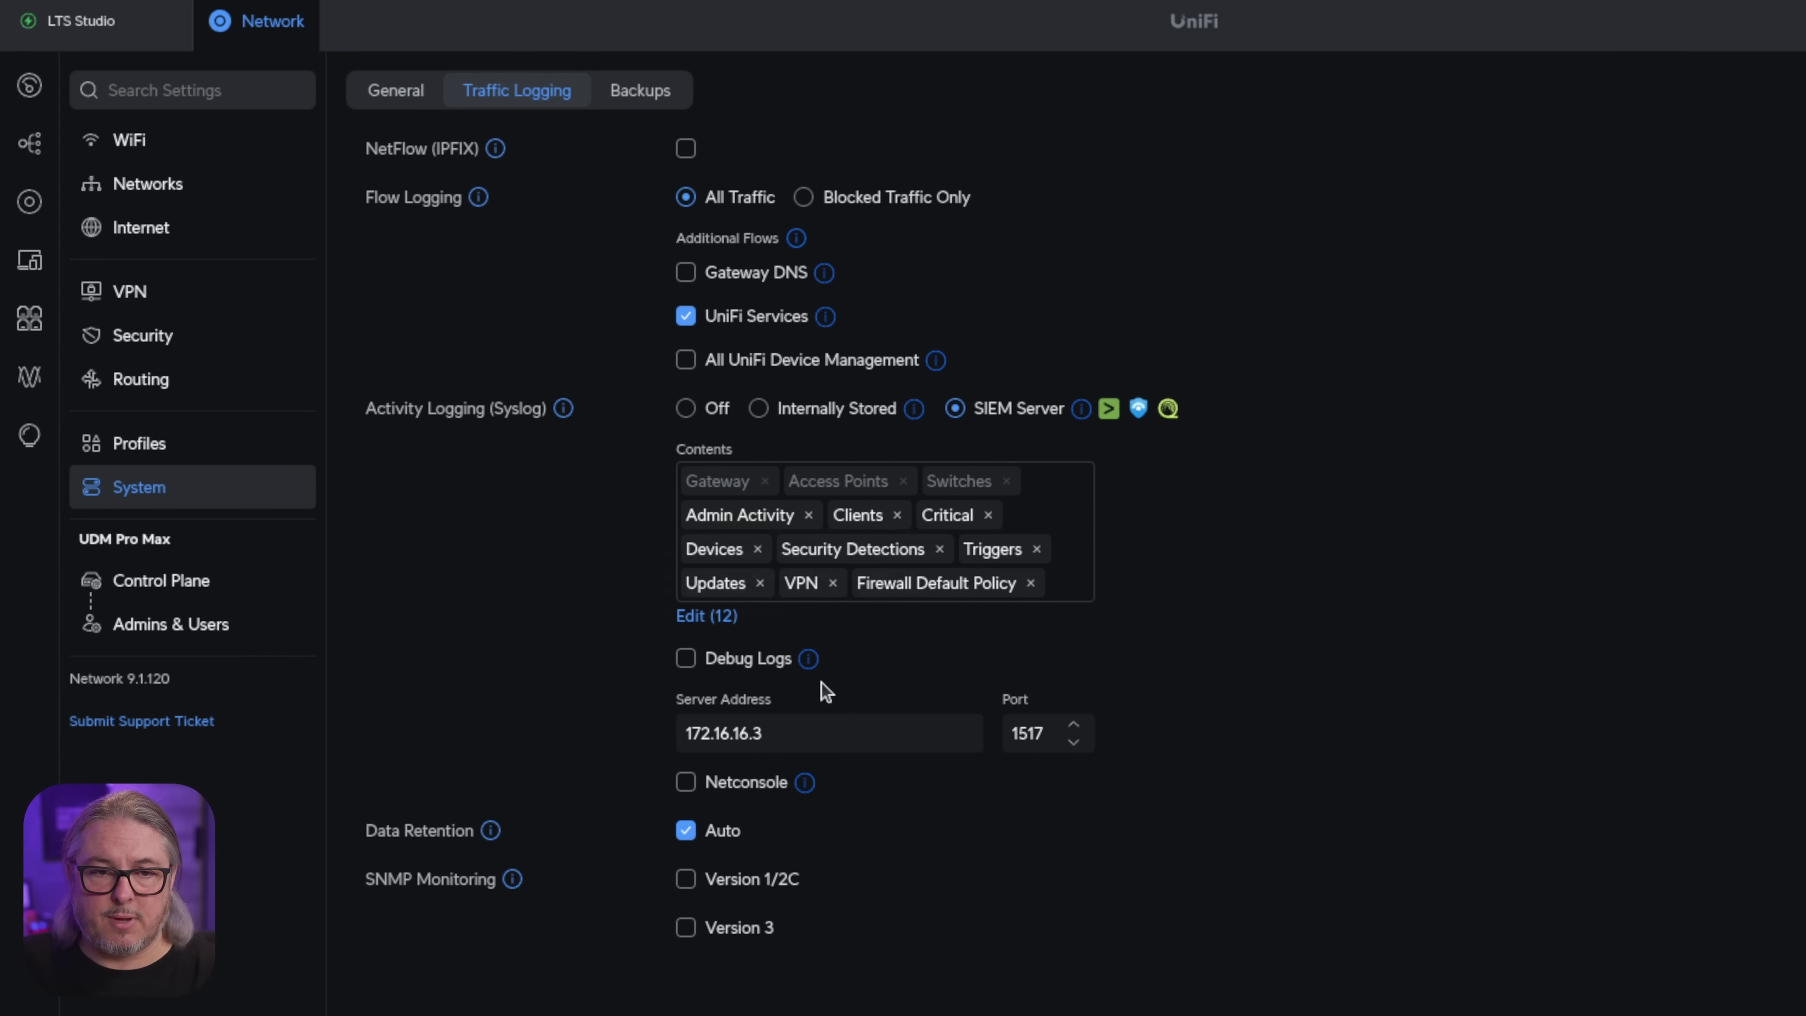
click(709, 616)
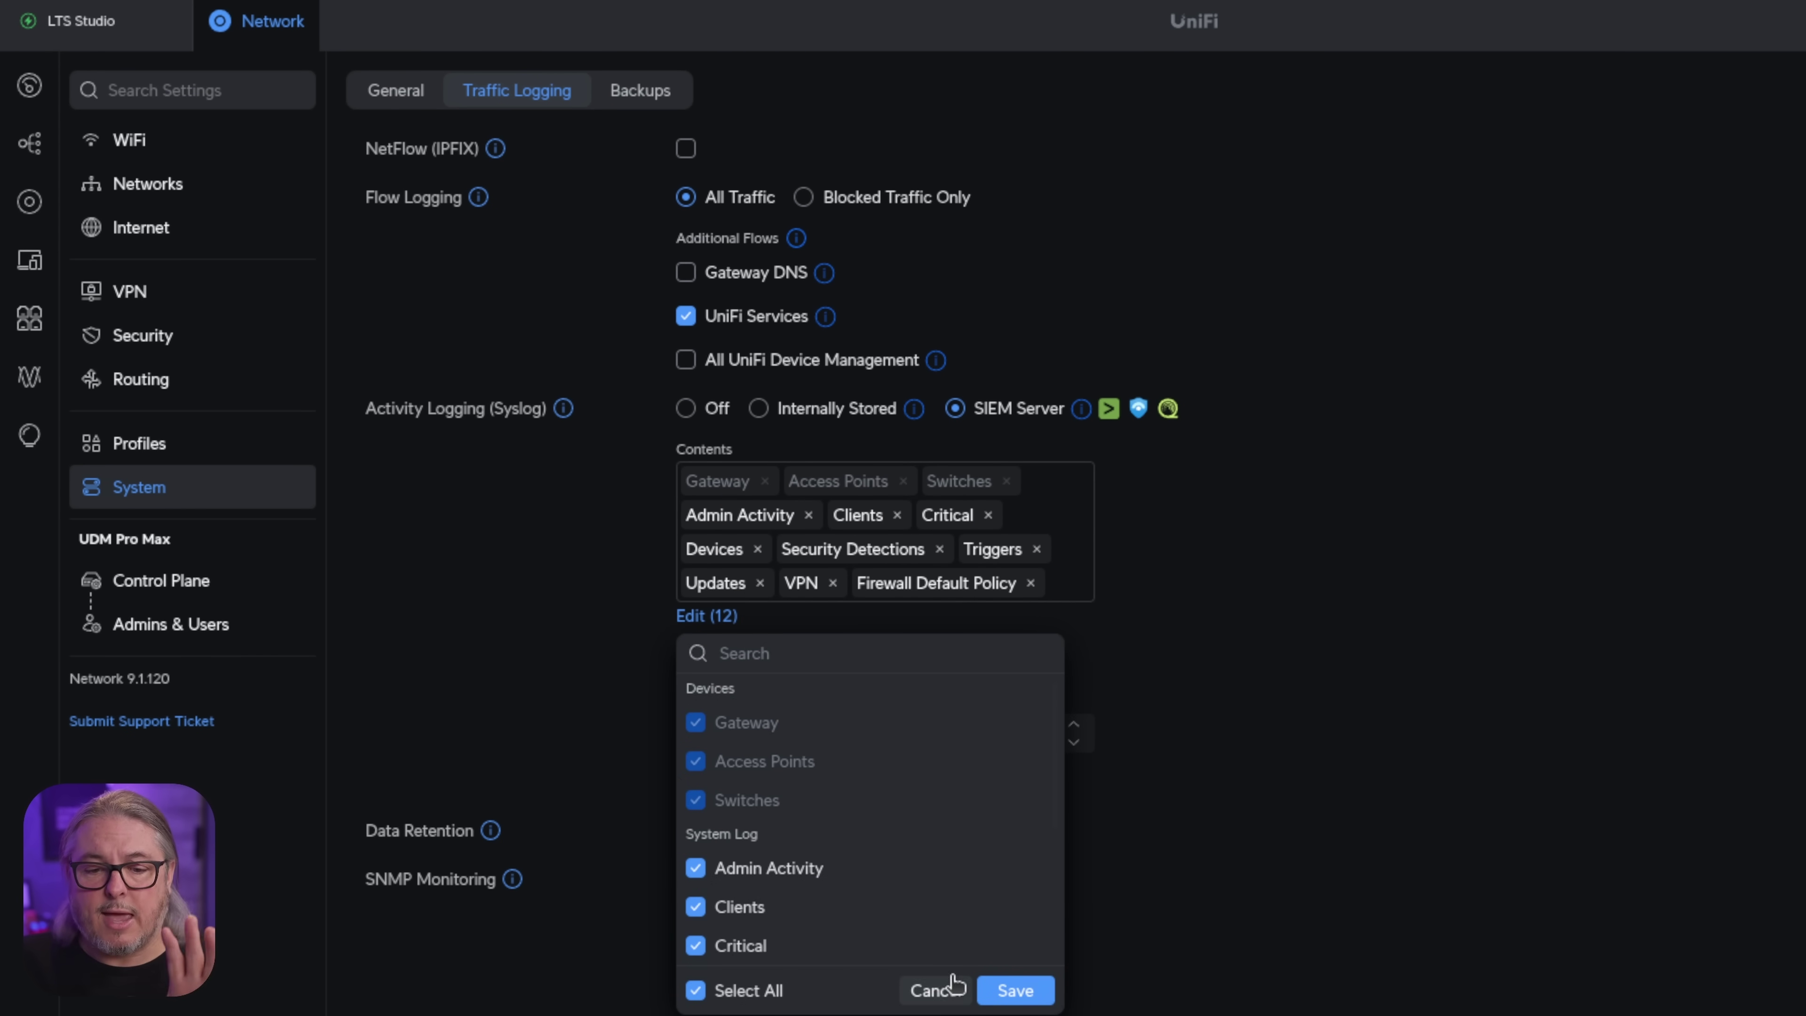
click(935, 991)
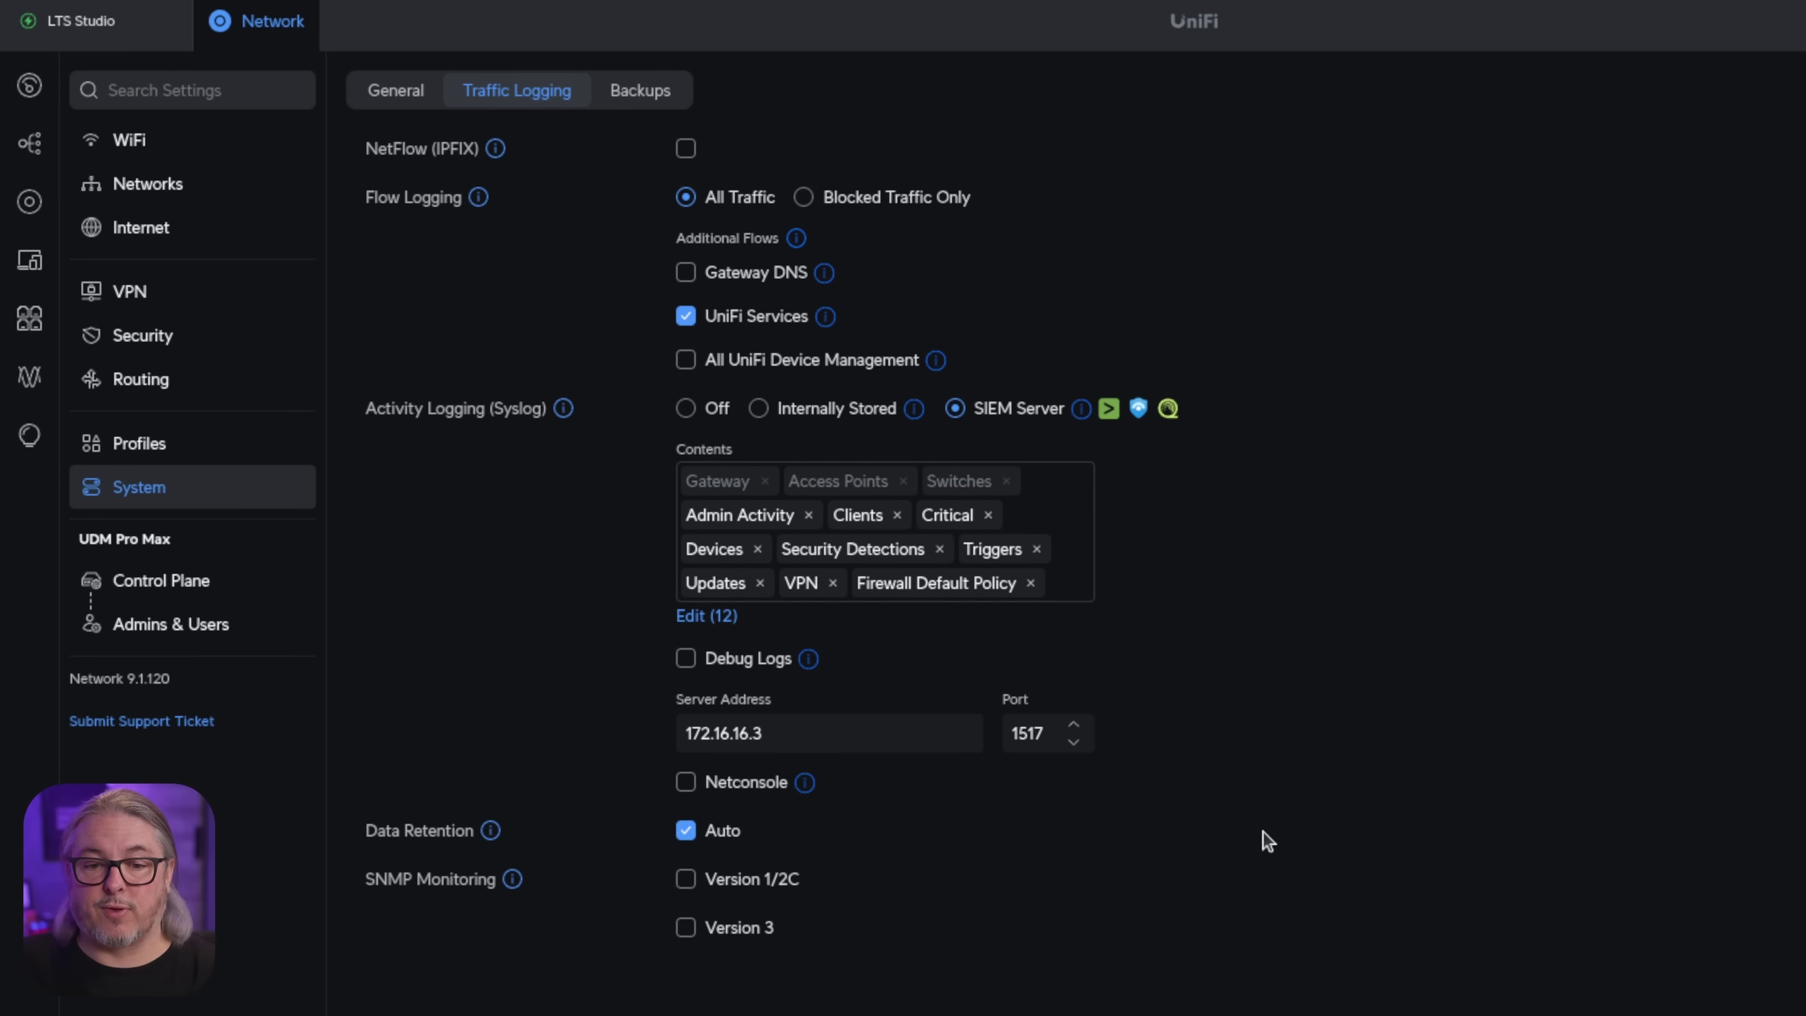
Check the syslog server address, then view Control Plane updates: OS 4.2.12 and Network 9.1.120 current
click(848, 729)
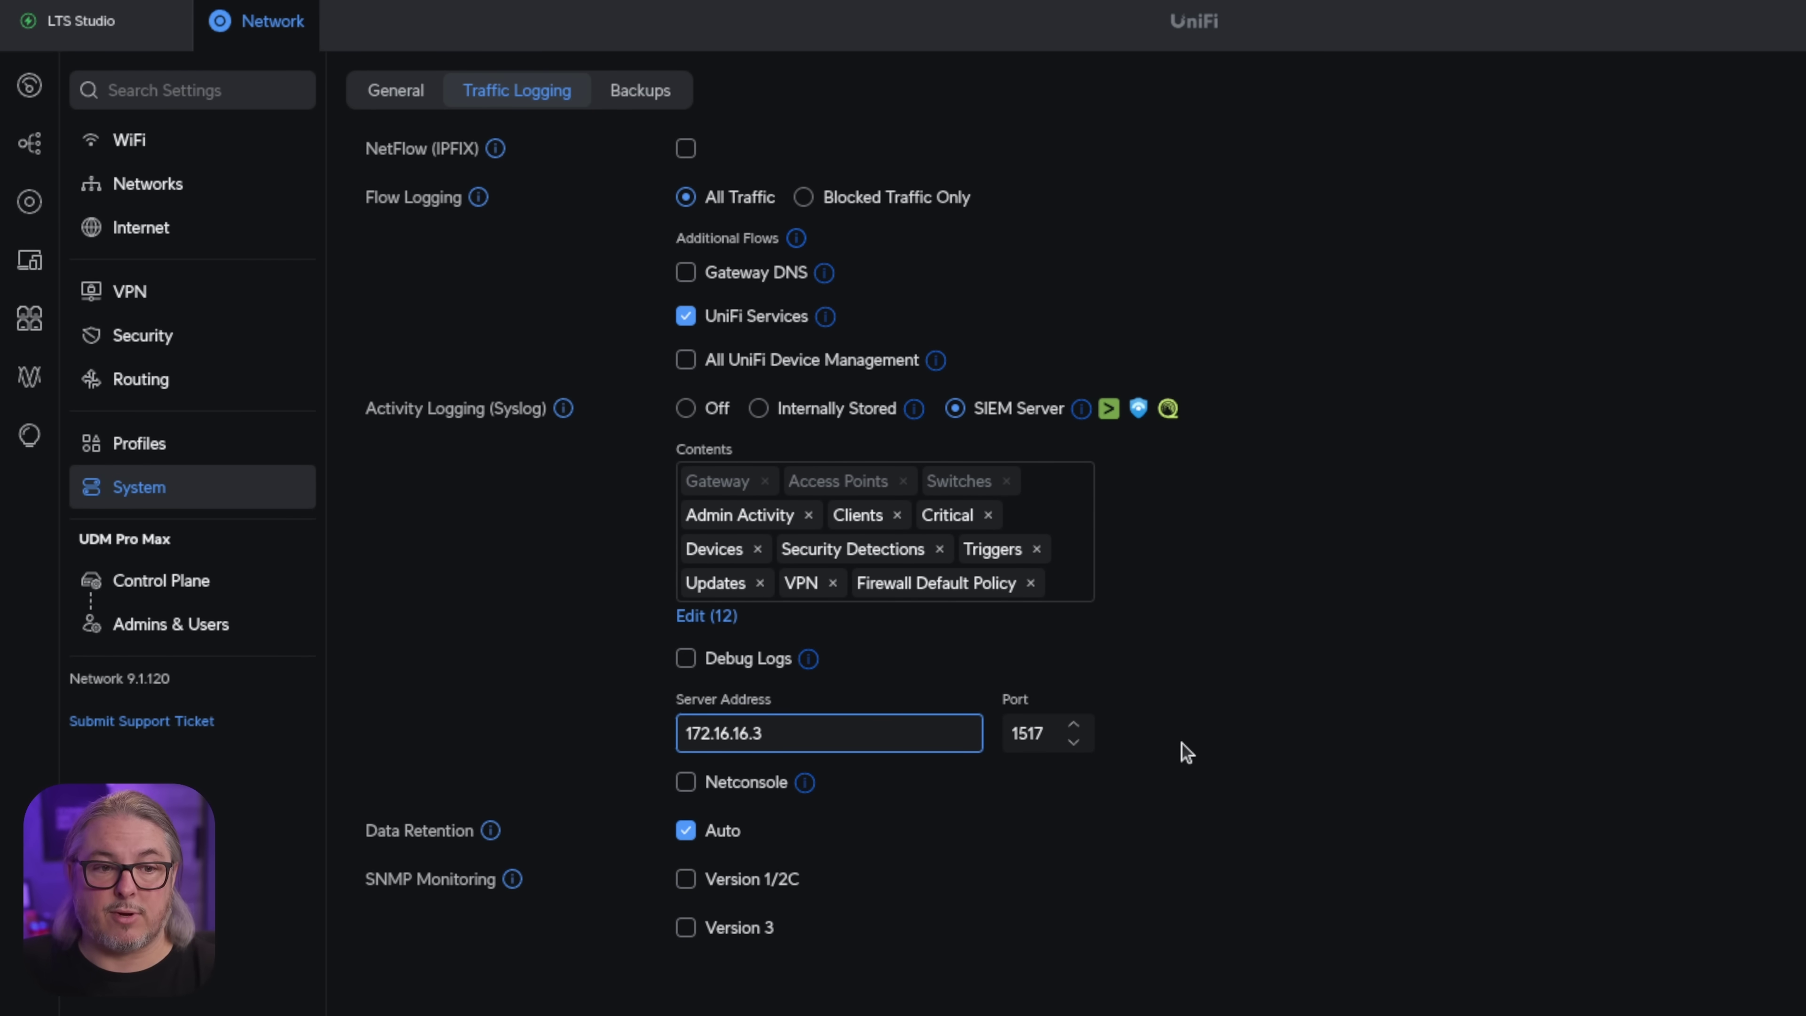
click(815, 747)
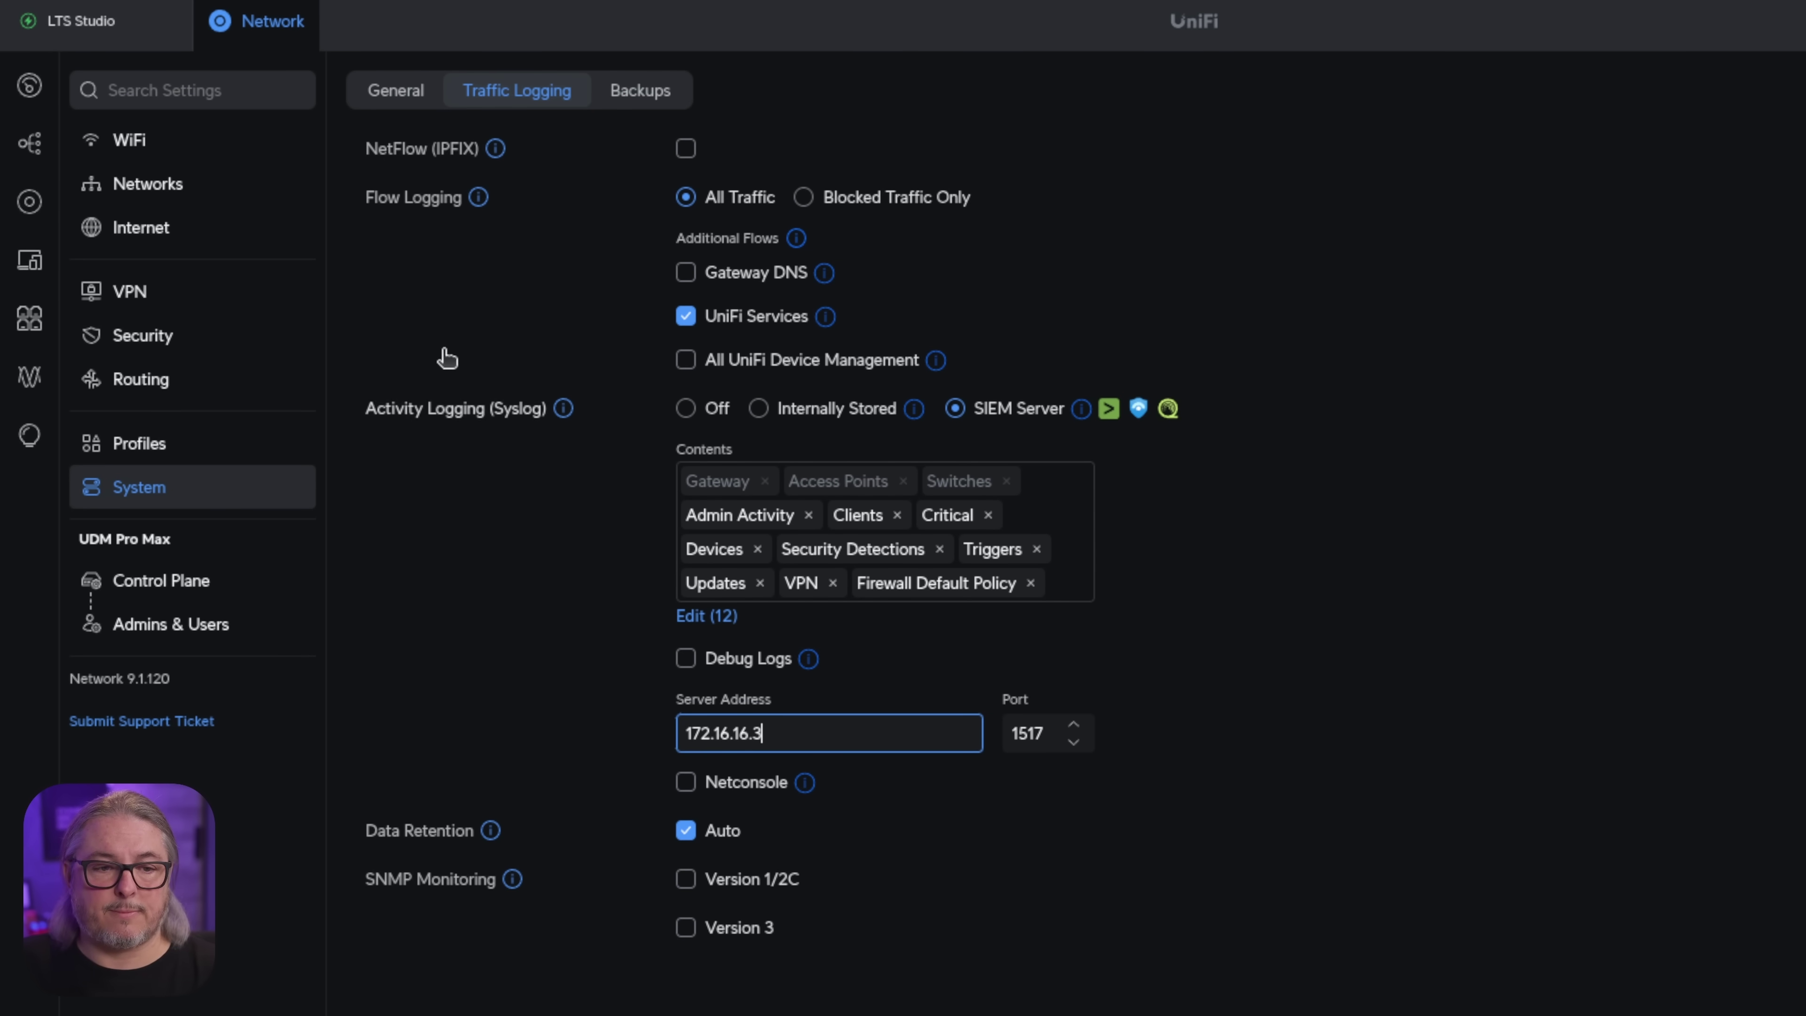
click(206, 583)
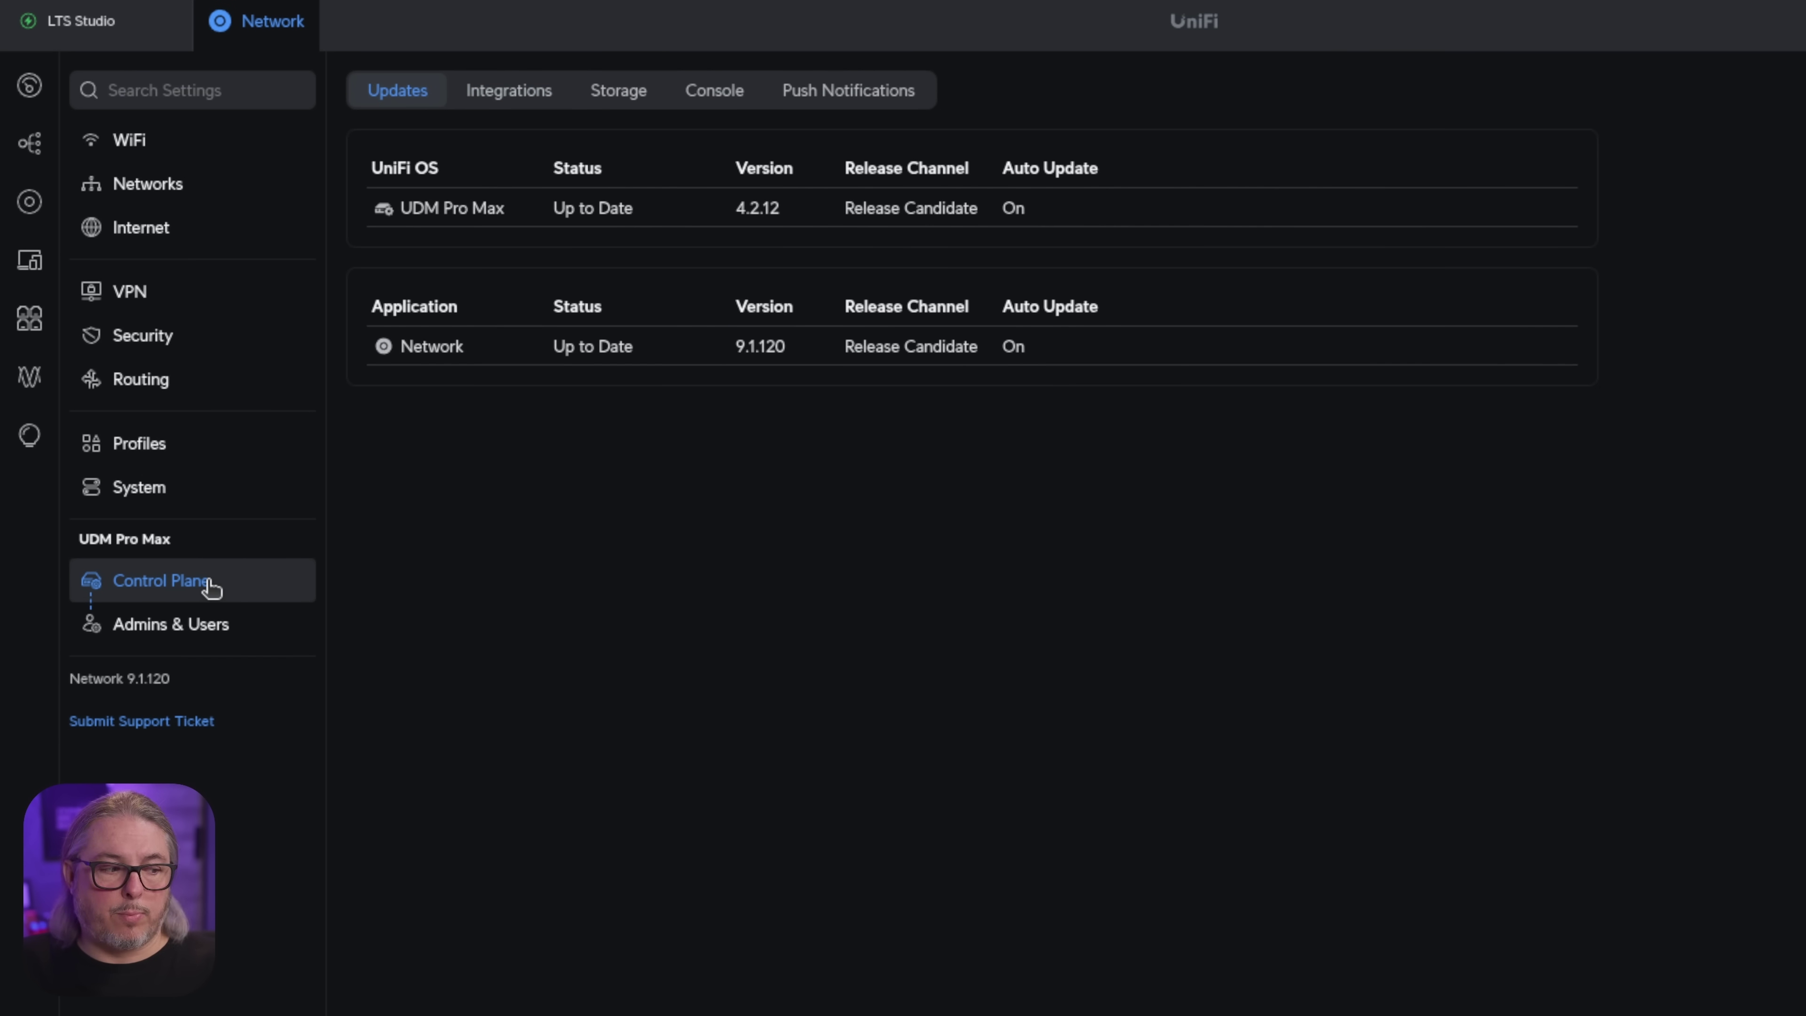
Review the 14 Activity Logging categories for SIEM server 172.16.16.3:1517, leaving them unchanged
click(513, 92)
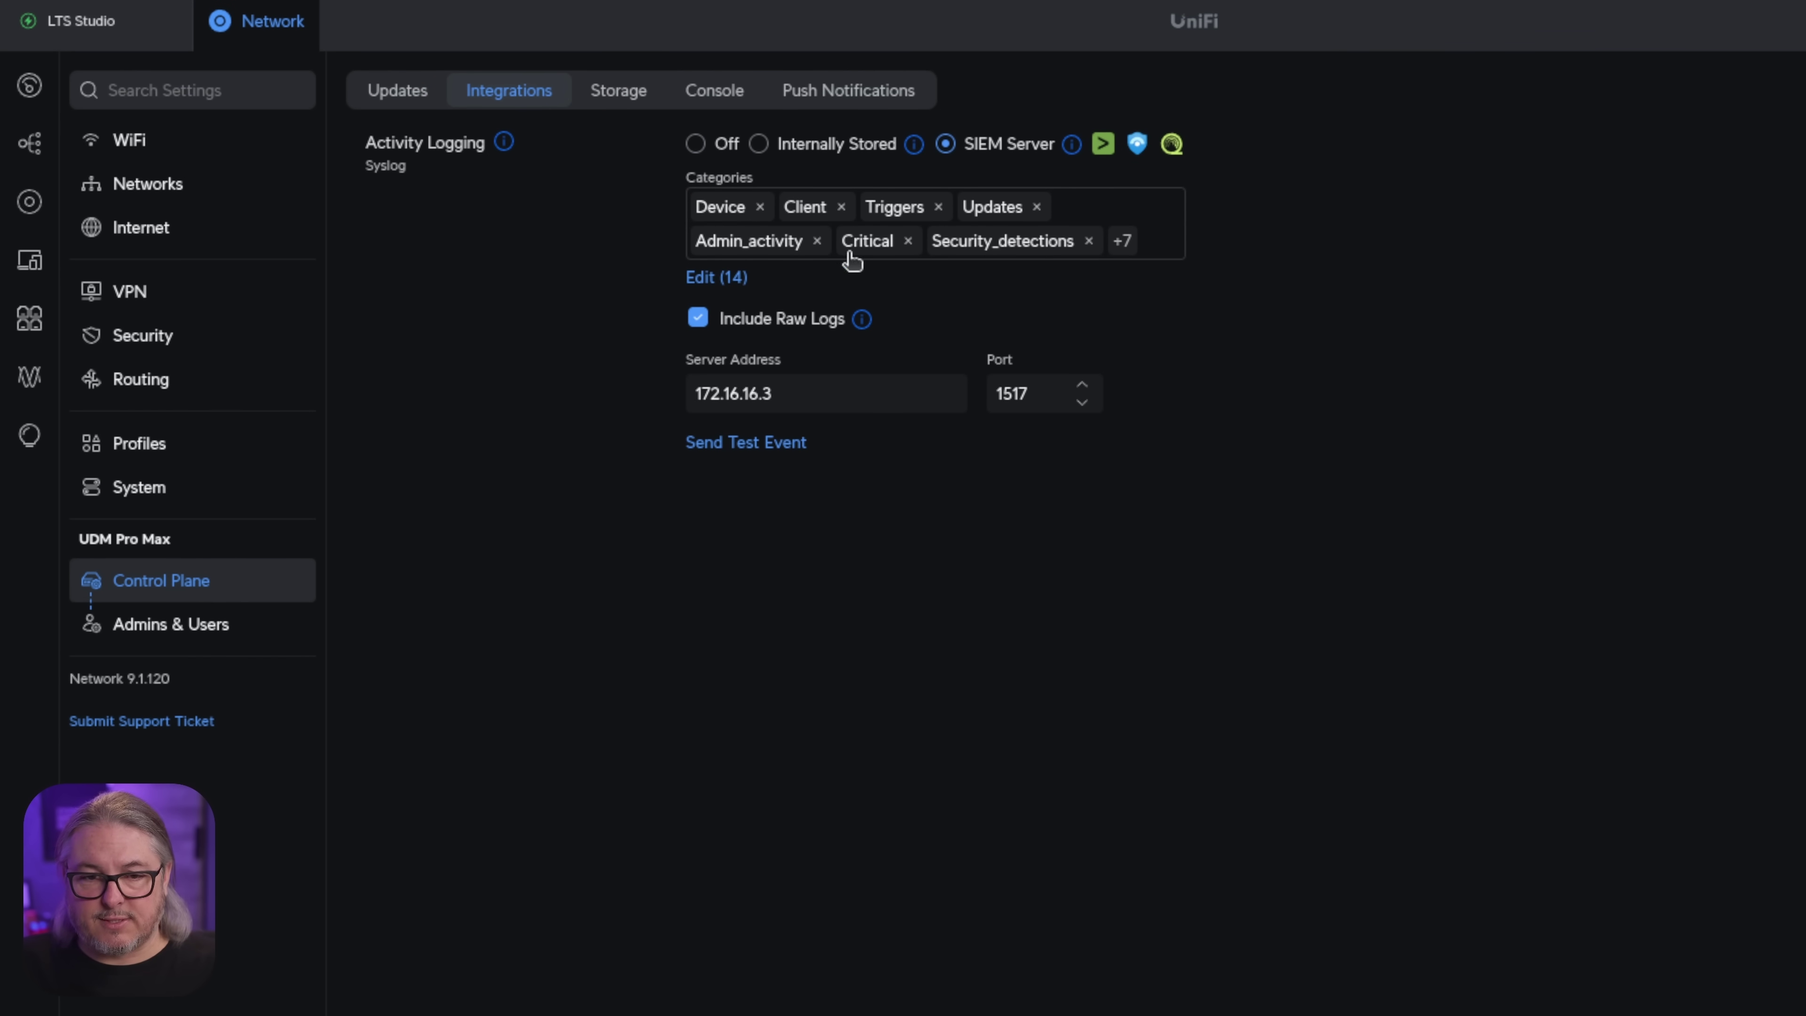
click(729, 278)
scroll(938, 459, down, 1)
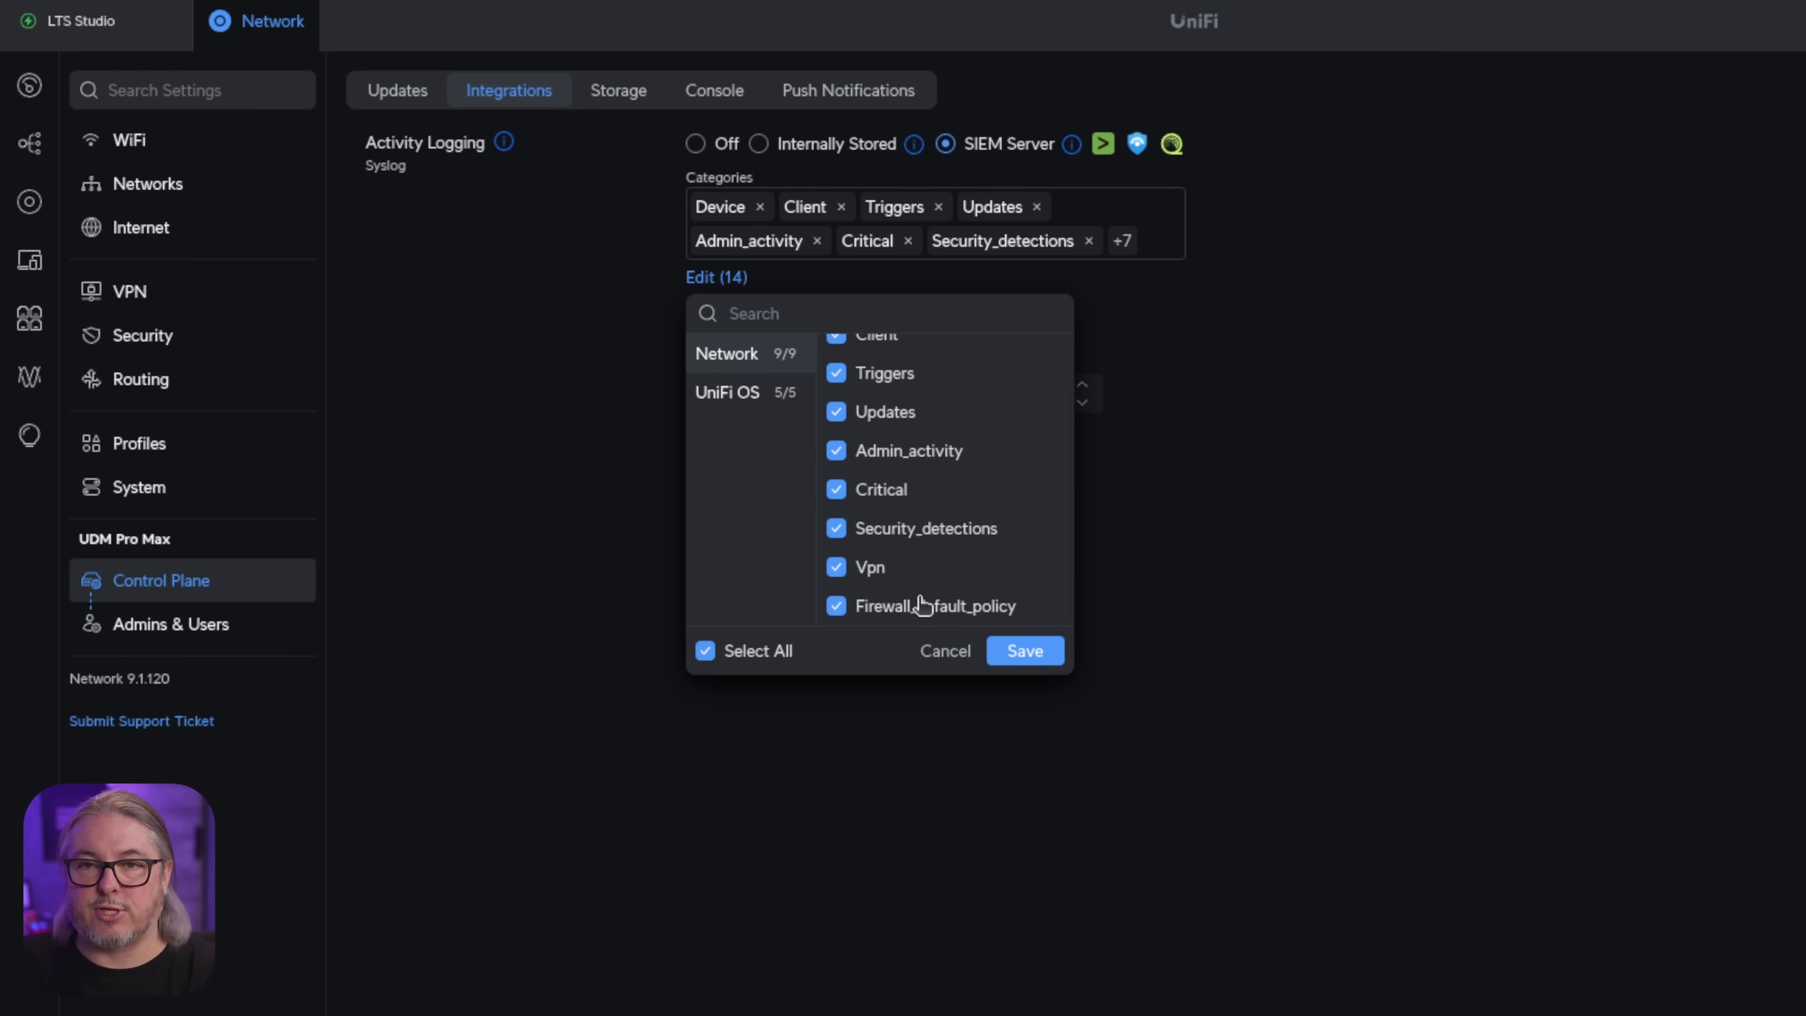
click(947, 651)
drag(857, 404, 605, 395)
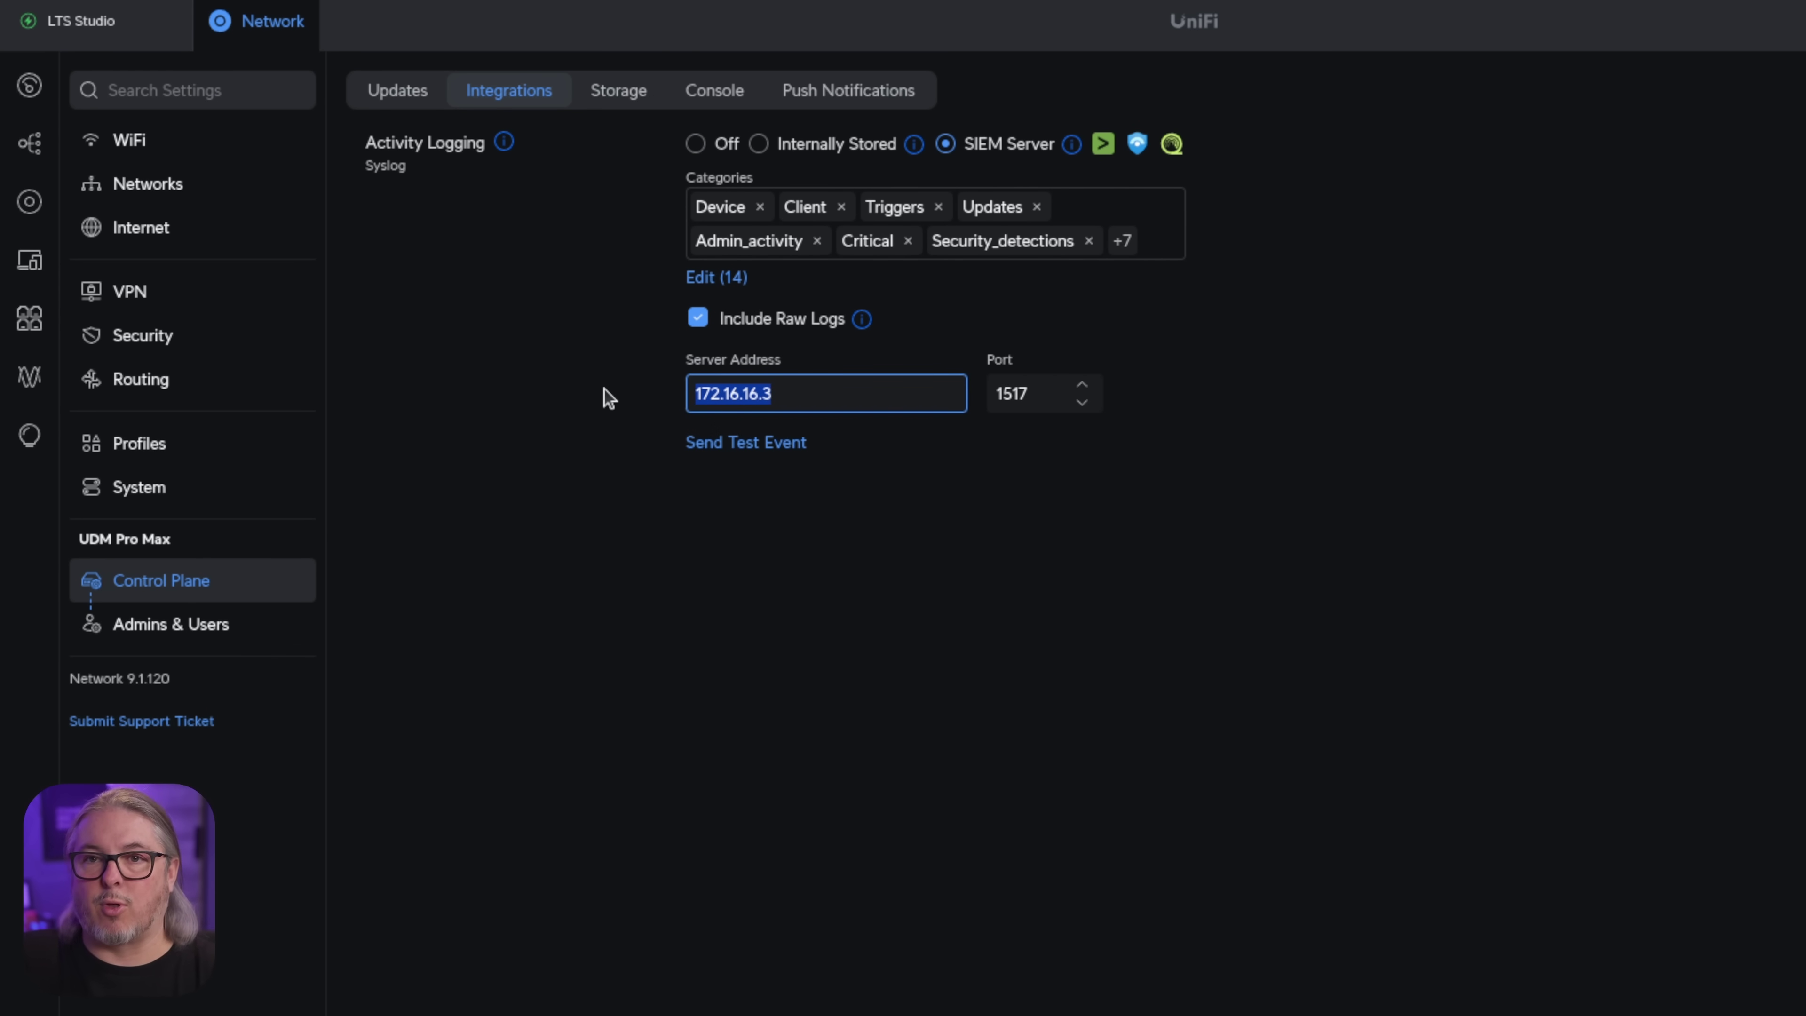